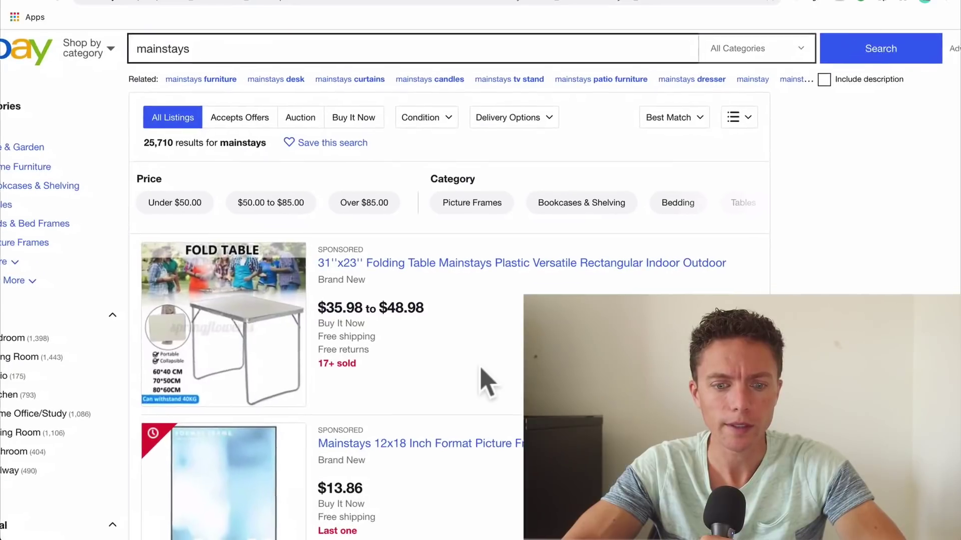
Browse the mainstays search results and open the listing for the Mainstays Photo Frame Set Of 6 8x10
scroll(486, 382, "down", 1)
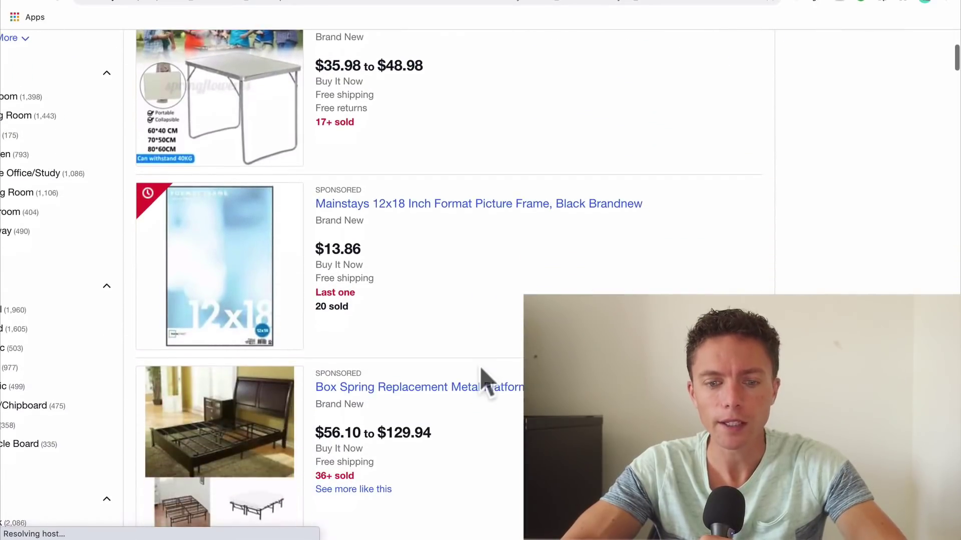
scroll(483, 381, "down", 7)
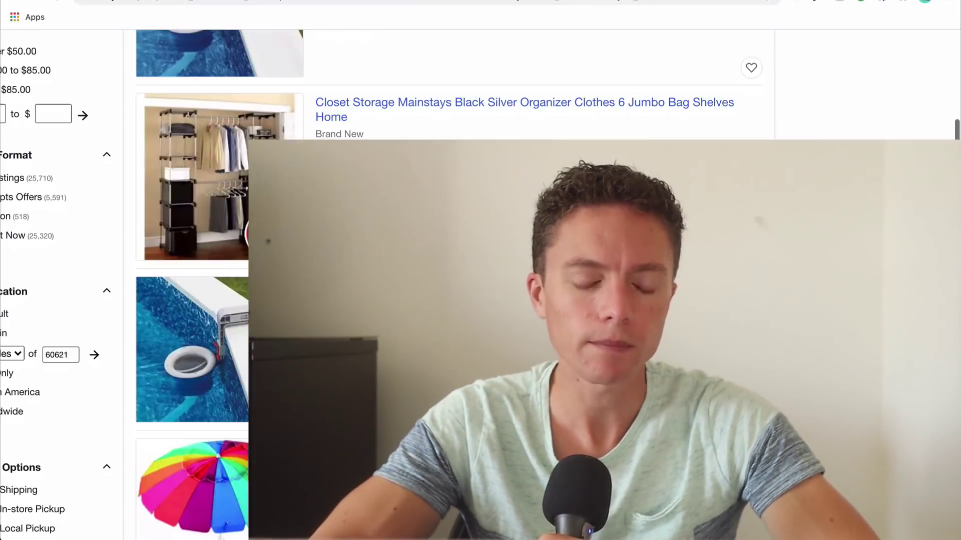
scroll(480, 380, "down", 5)
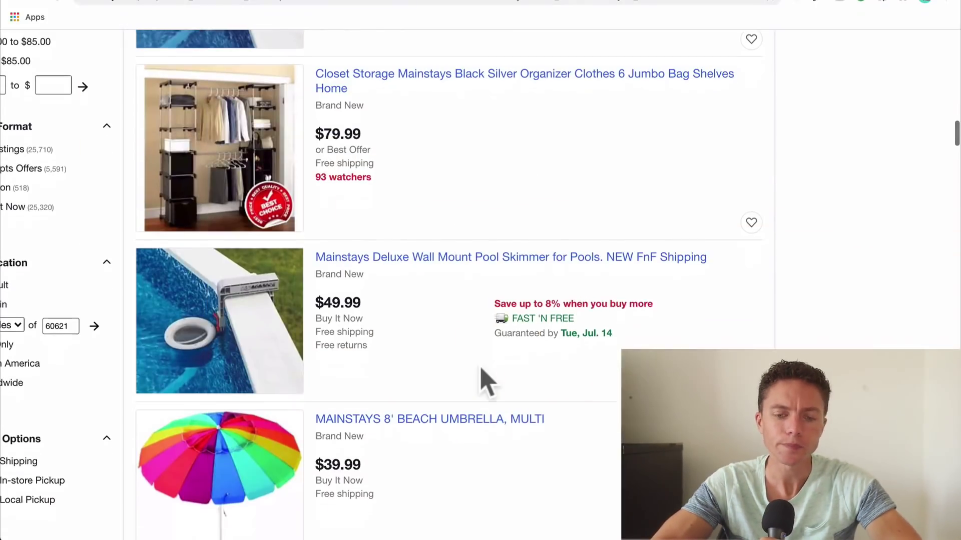
scroll(482, 383, "down", 2)
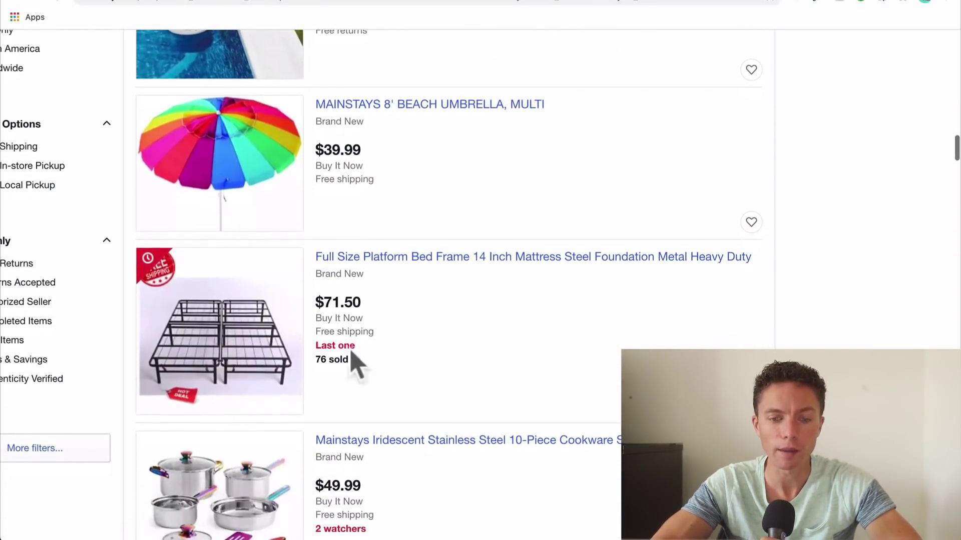
left_click_drag(346, 362, 351, 361)
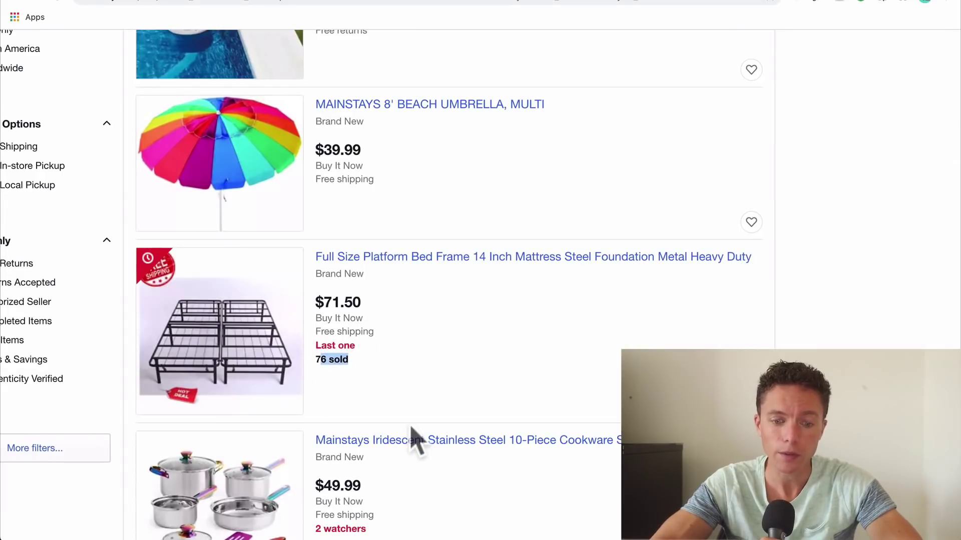
scroll(414, 439, "down", 10)
scroll(413, 440, "down", 10)
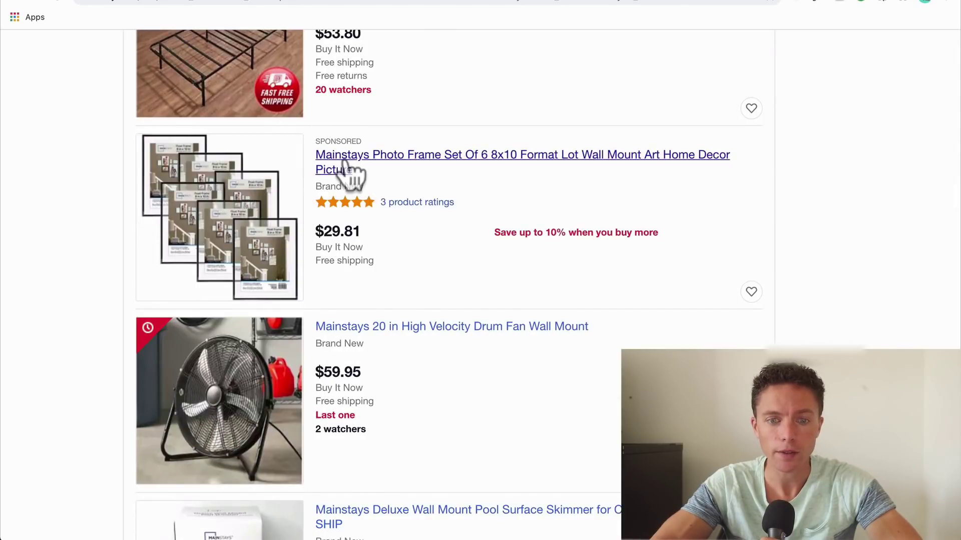
left_click(340, 170)
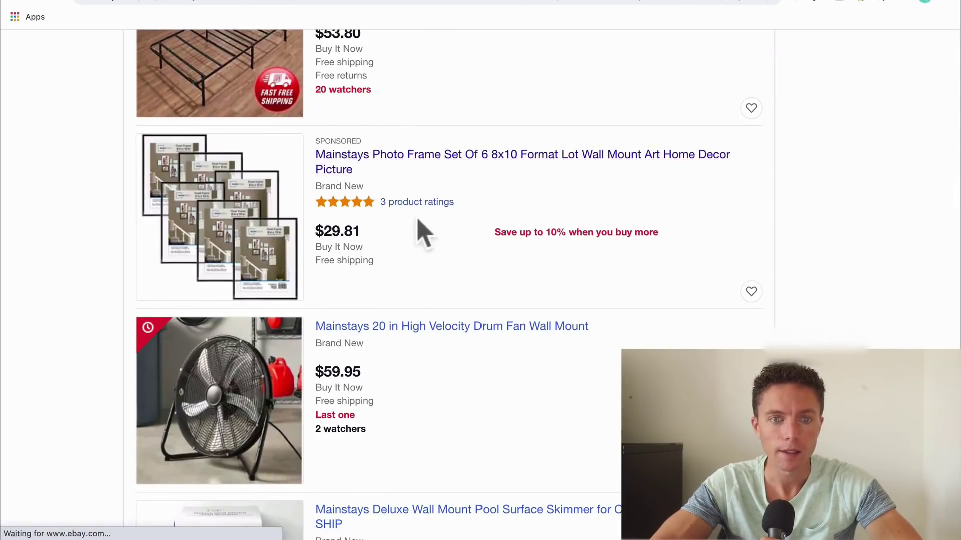
mouse_move(476, 247)
Examine the listing's price, shipping details, item specifics and description down to the footer, highlighting the Sku Fetch credit there
scroll(477, 280, "down", 1)
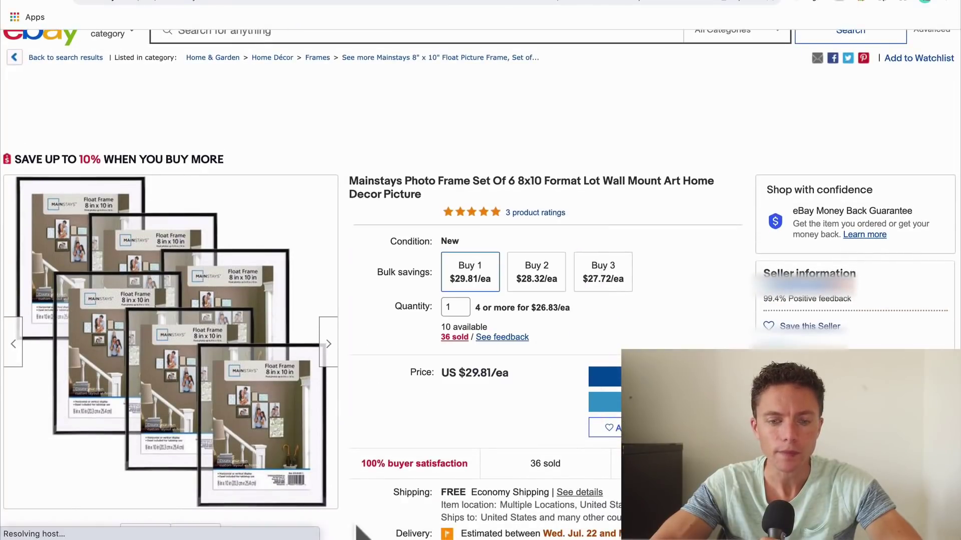
scroll(356, 428, "down", 15)
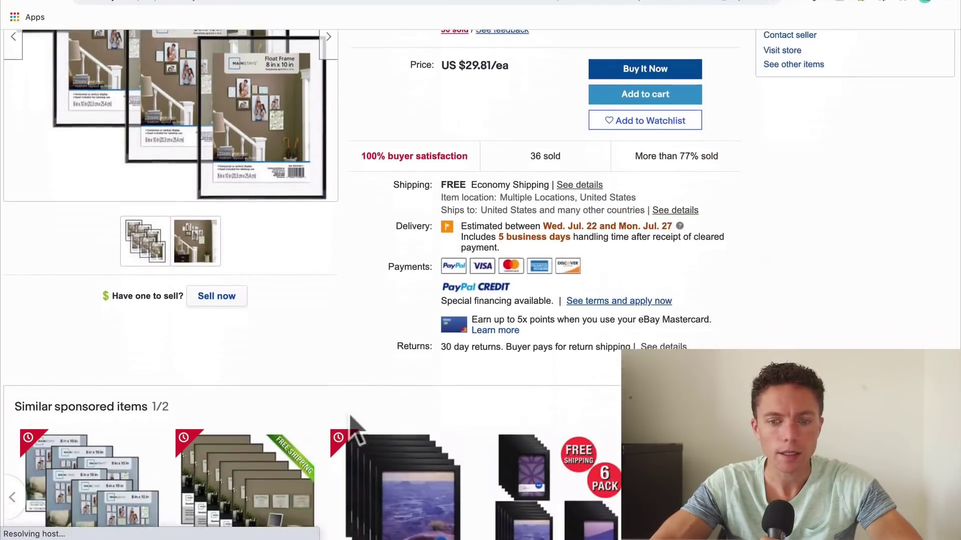
scroll(353, 428, "down", 10)
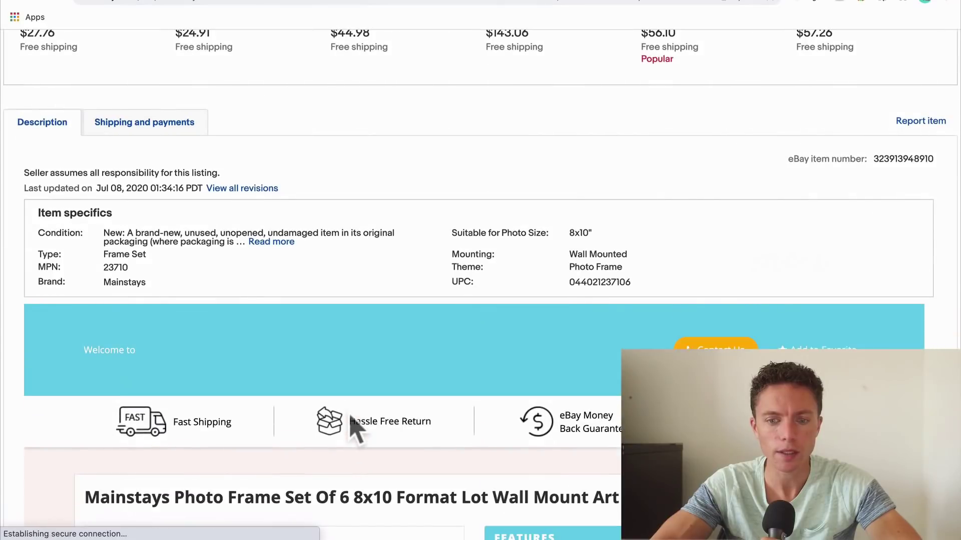
scroll(353, 429, "down", 2)
scroll(318, 223, "down", 3)
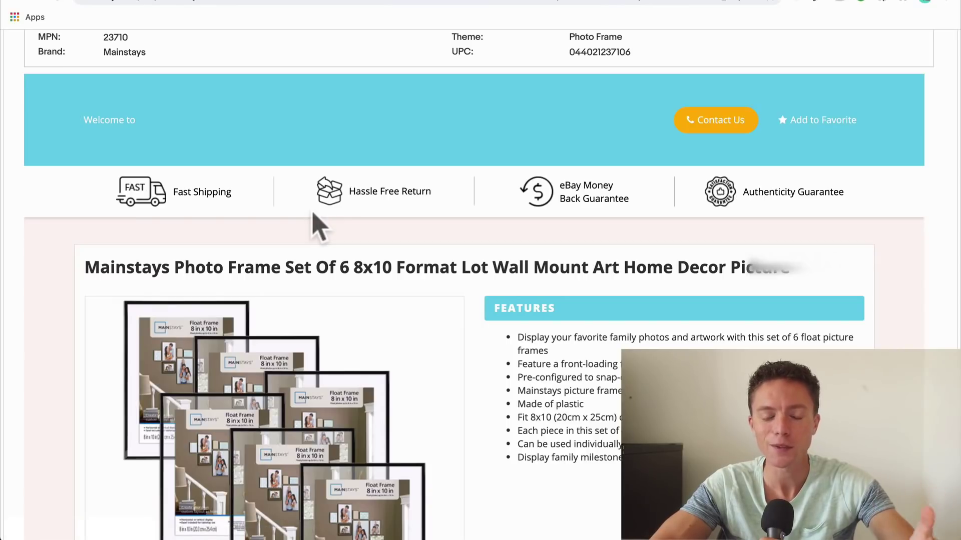
scroll(317, 226, "down", 1)
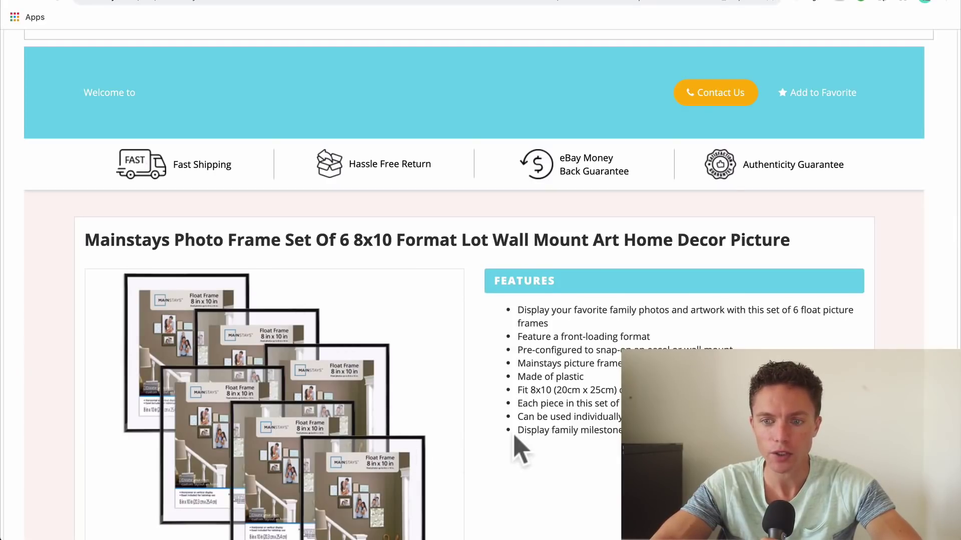
scroll(516, 447, "down", 5)
scroll(519, 446, "down", 13)
scroll(516, 445, "down", 3)
scroll(540, 436, "up", 5)
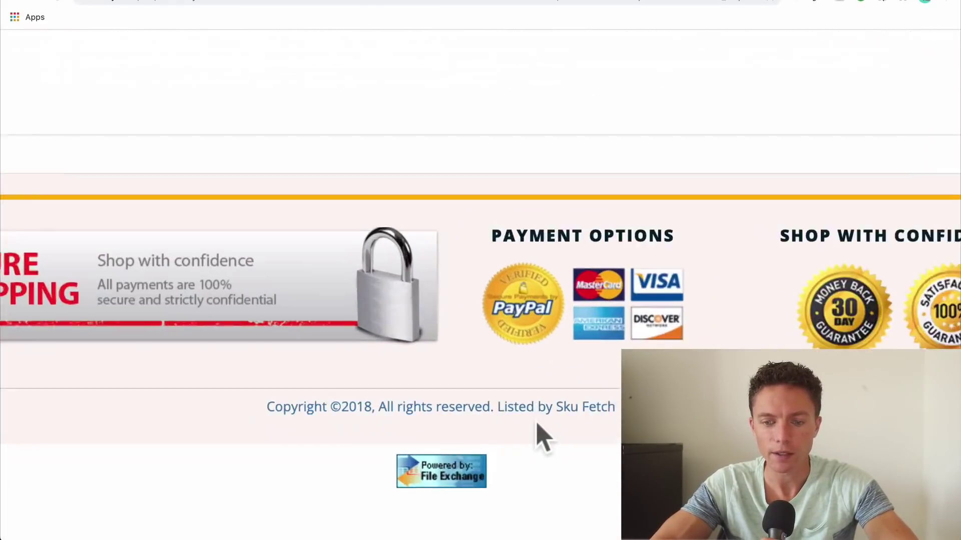
left_click_drag(557, 404, 568, 403)
scroll(610, 446, "down", 5)
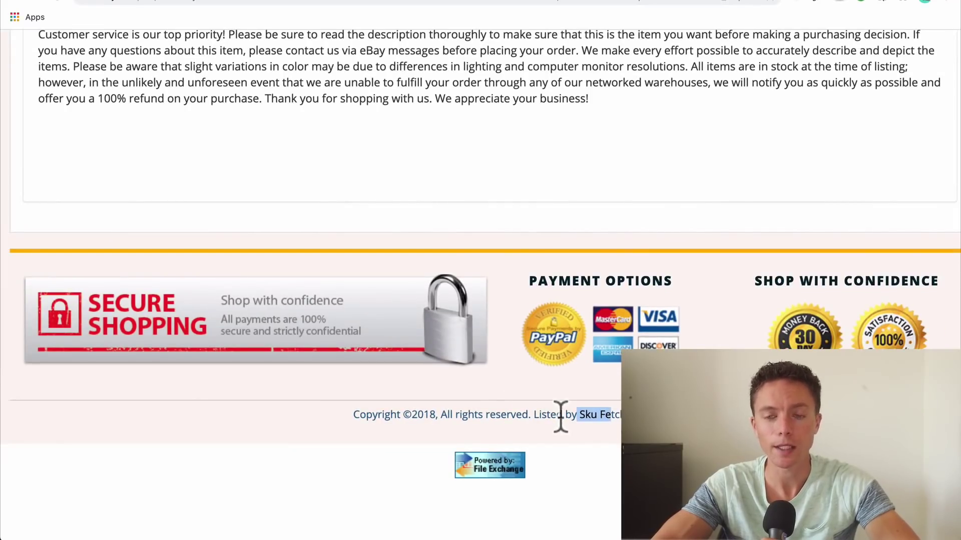
Copy the opening paragraph of the listing's Item Description
scroll(560, 417, "up", 12)
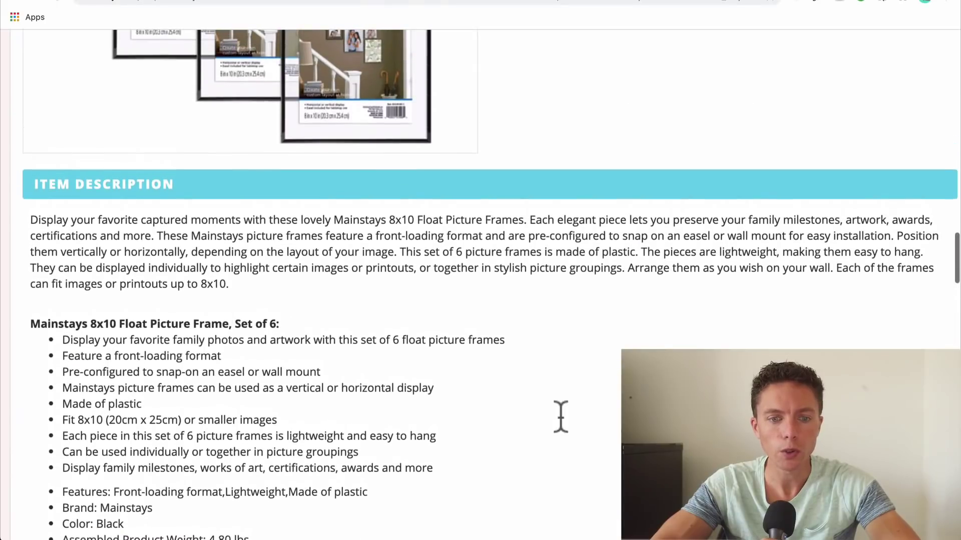
scroll(560, 417, "up", 2)
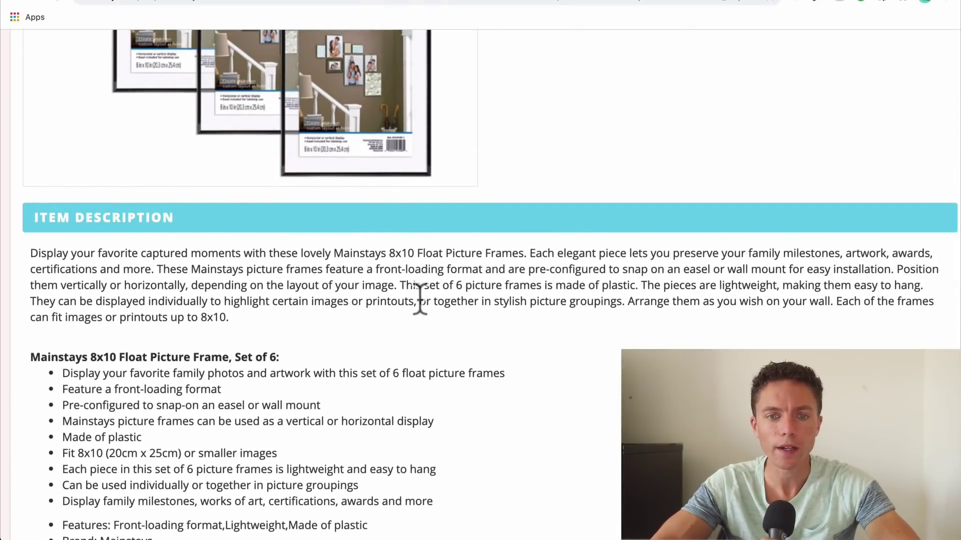
scroll(420, 295, "down", 3)
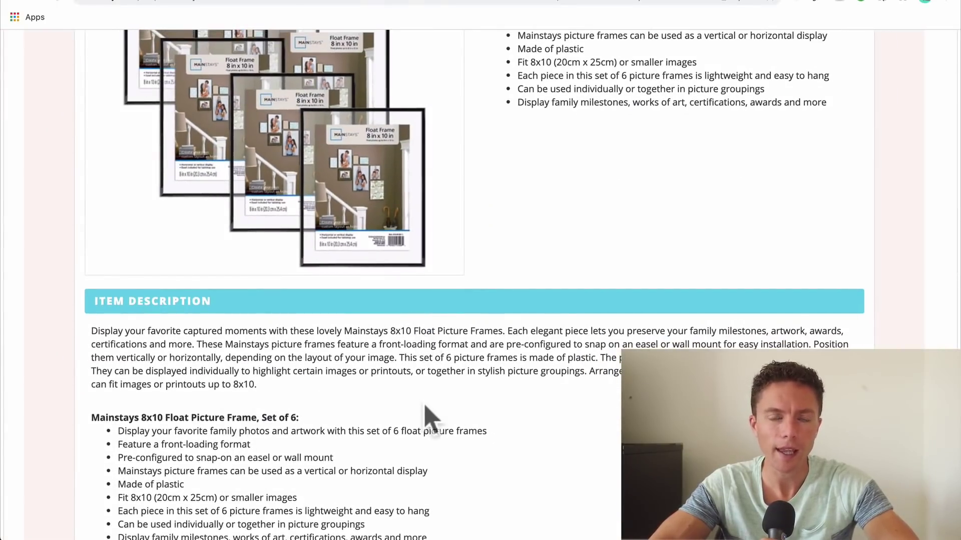
scroll(425, 407, "up", 3)
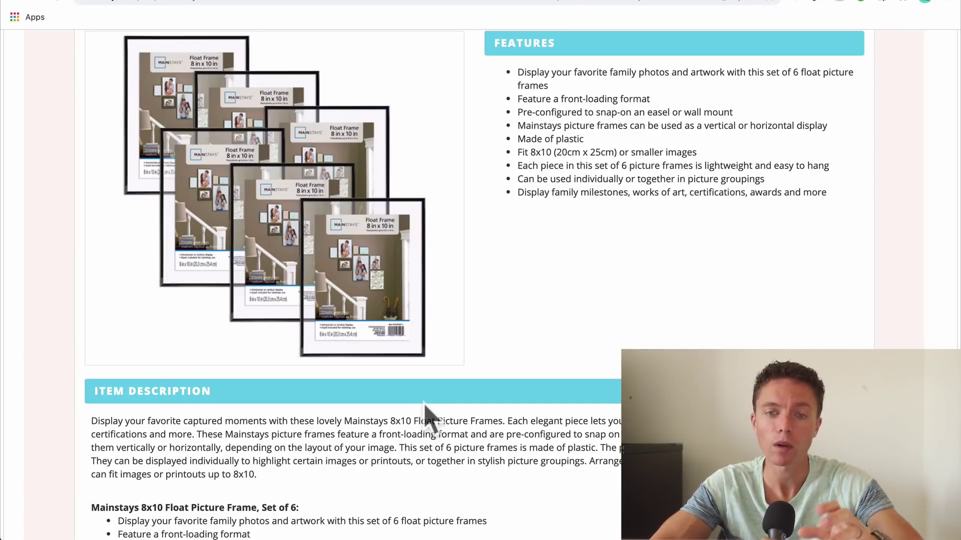
scroll(424, 418, "up", 20)
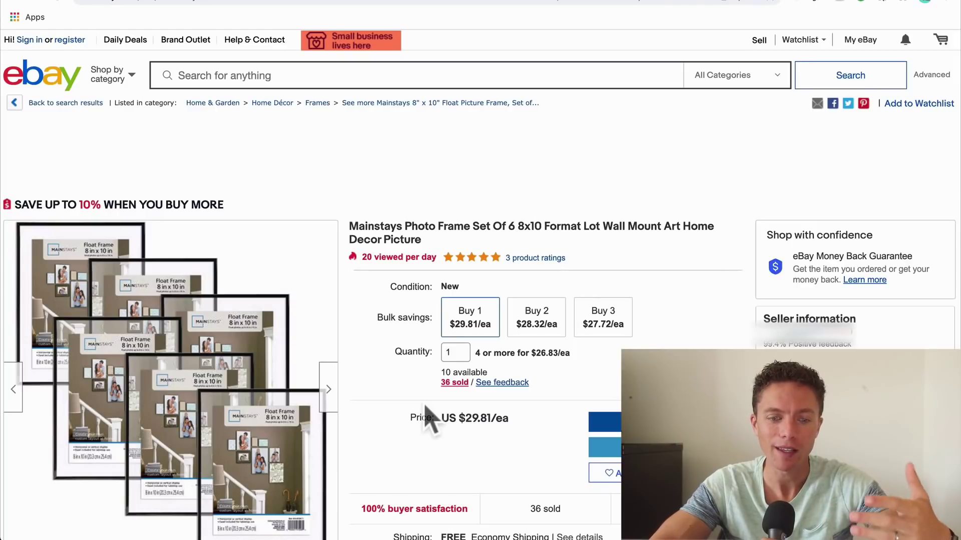
scroll(424, 417, "down", 12)
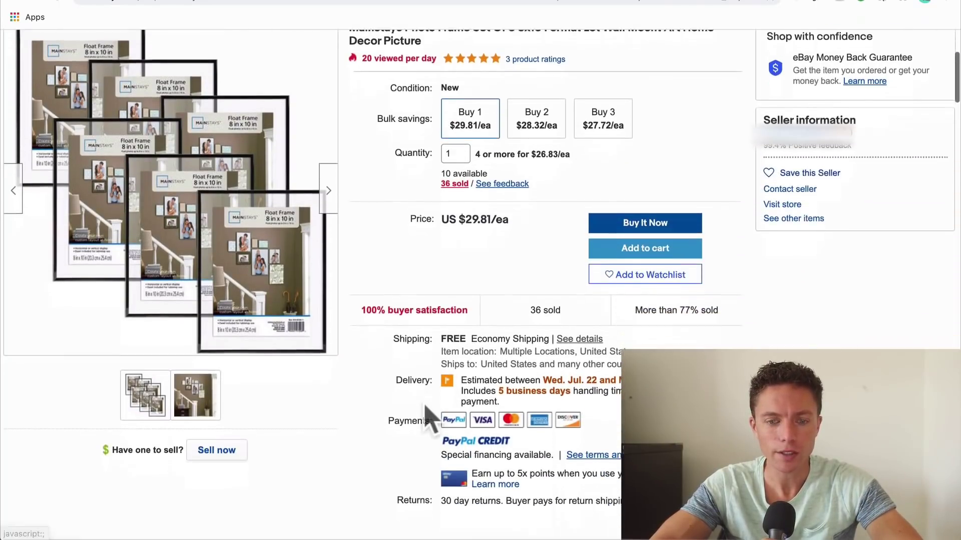
scroll(424, 418, "down", 15)
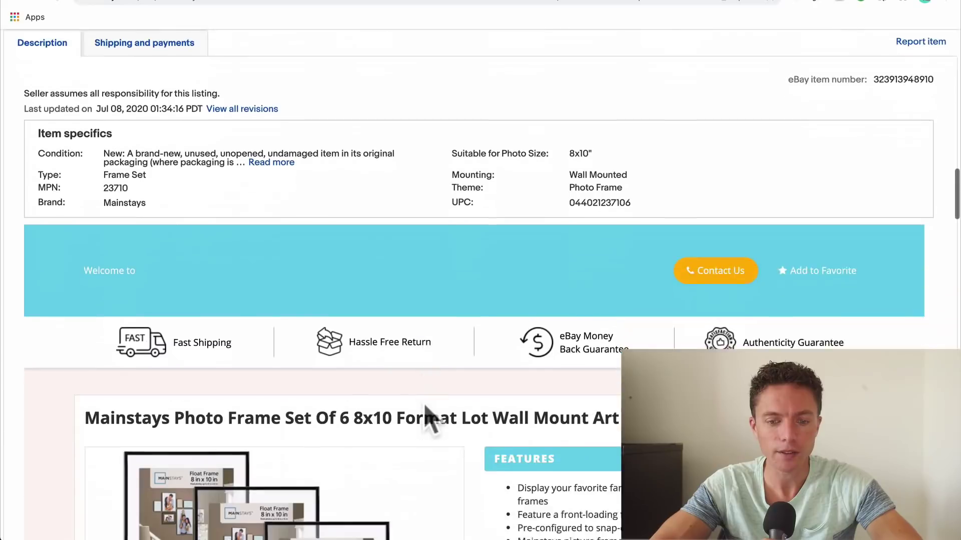
scroll(424, 418, "down", 2)
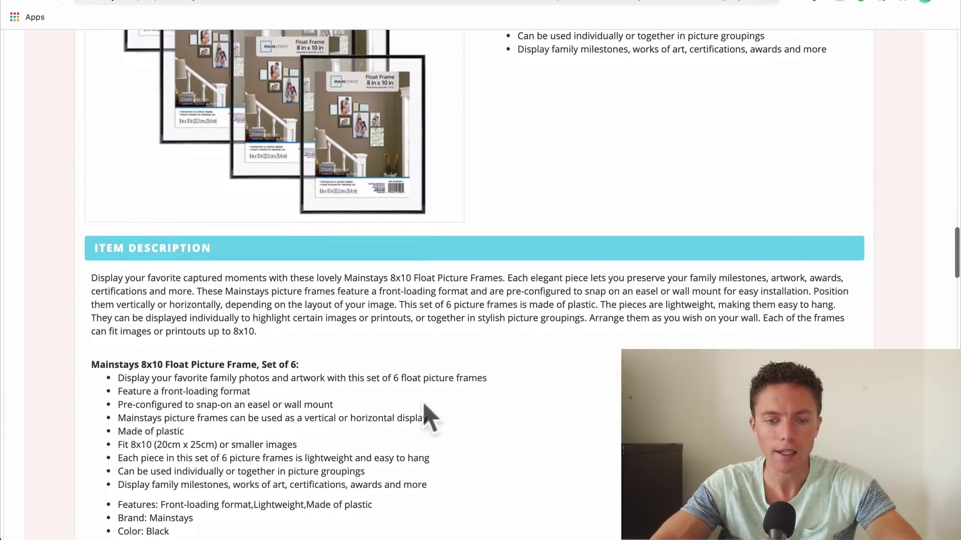
triple_click(324, 299)
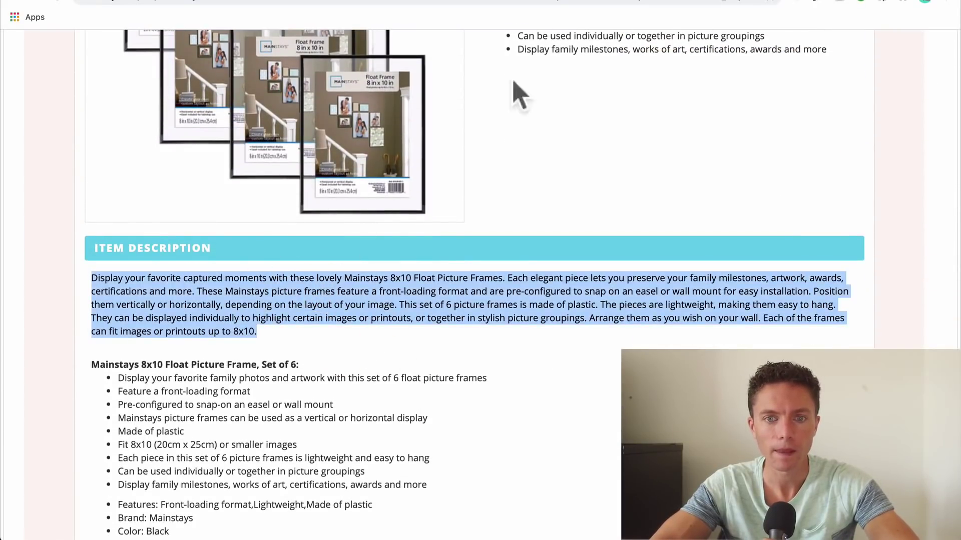
Open google.com in a new browser tab
key("ctrl+t")
type("google.")
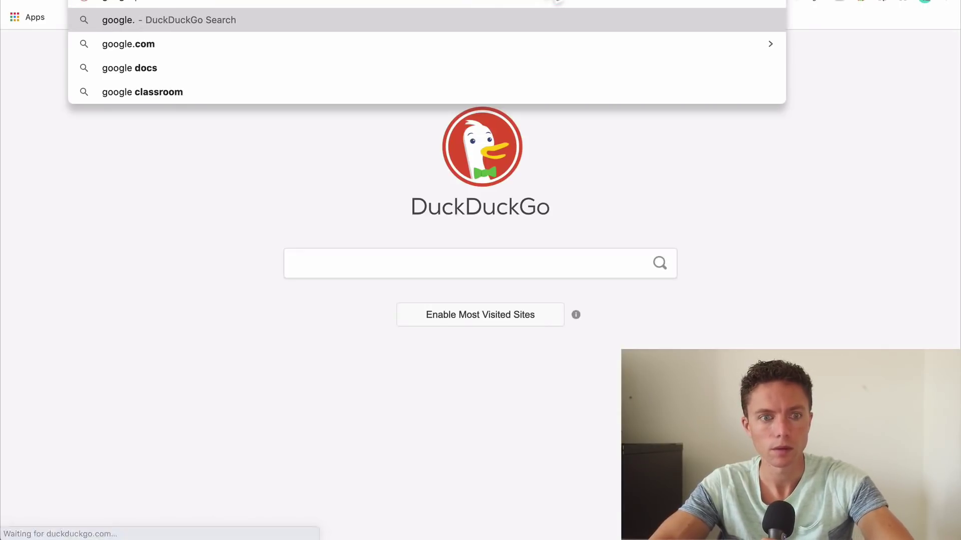
type("co")
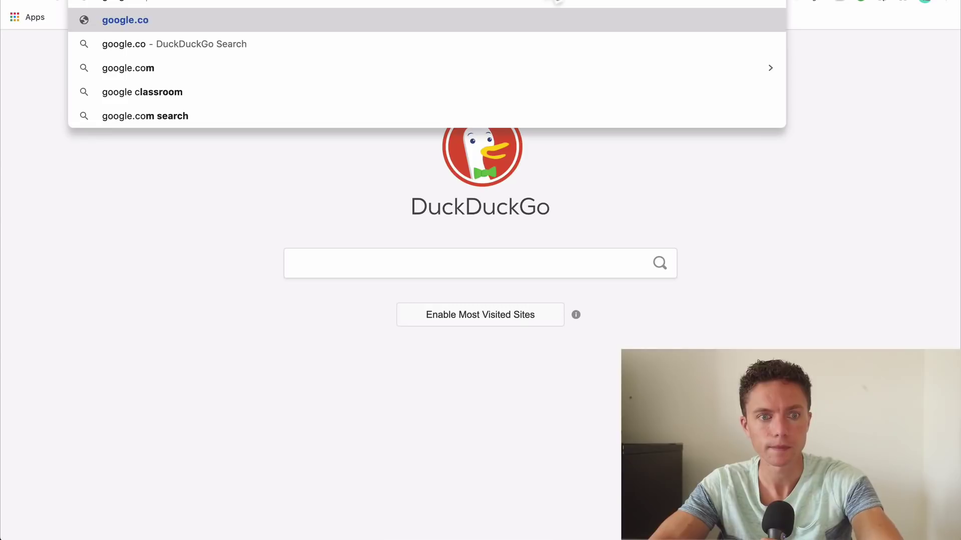
type("m")
key("Return")
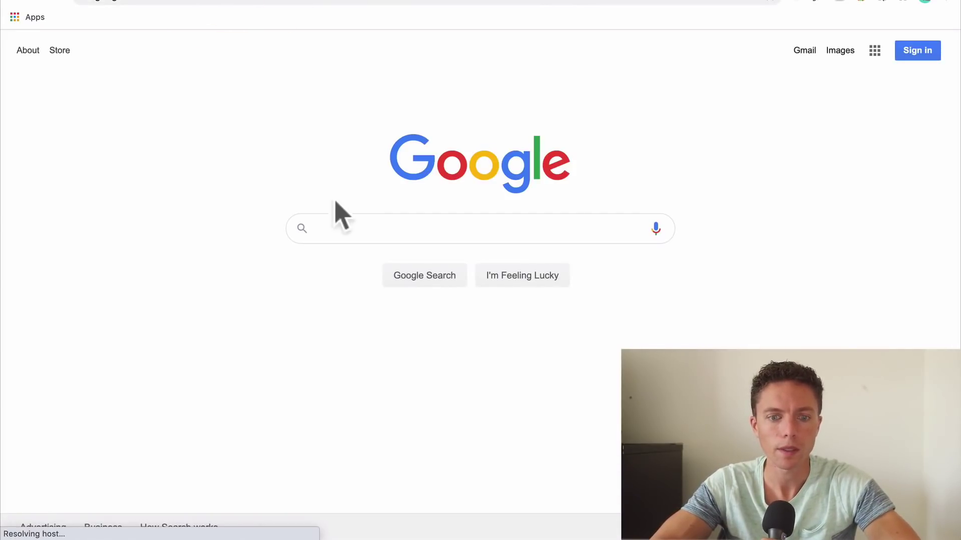
Search Google for the copied description paragraph and open the Walmart.com result for the Mainstays 8x10 Float Picture Frame, Set of 6
left_click(346, 224)
key("ctrl+v")
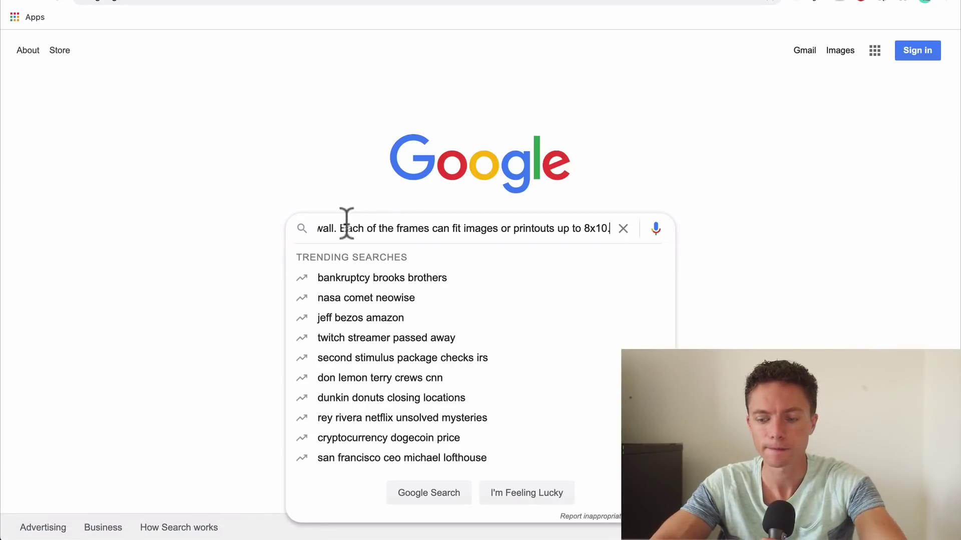
key("Return")
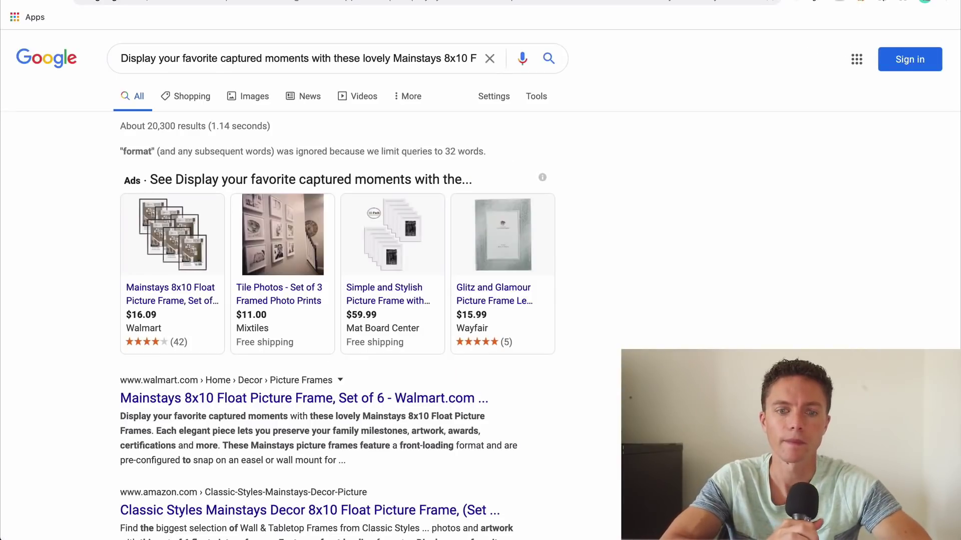
left_click(383, 406)
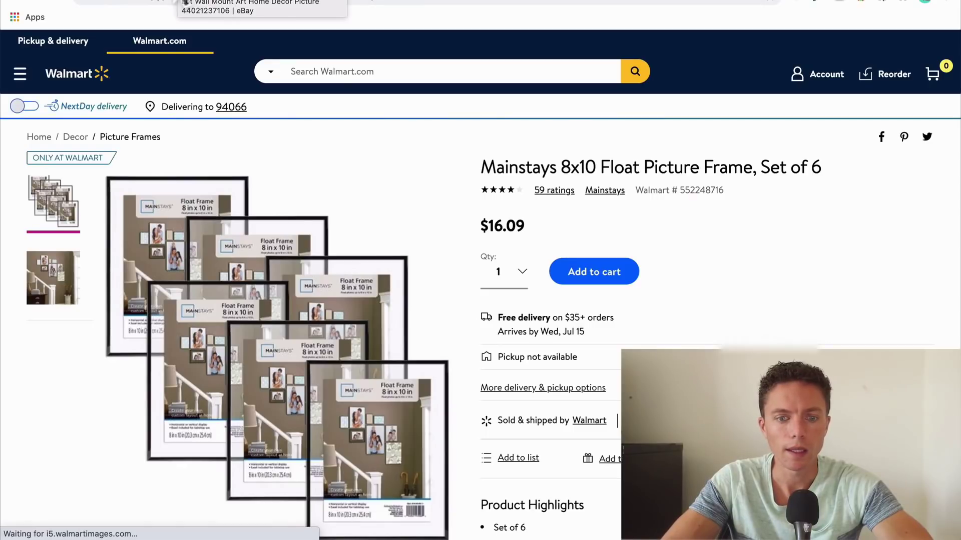
Compare the product photos and prices on the eBay listing and the Walmart page, viewing the second photo on both
left_click(186, 1)
scroll(422, 272, "up", 15)
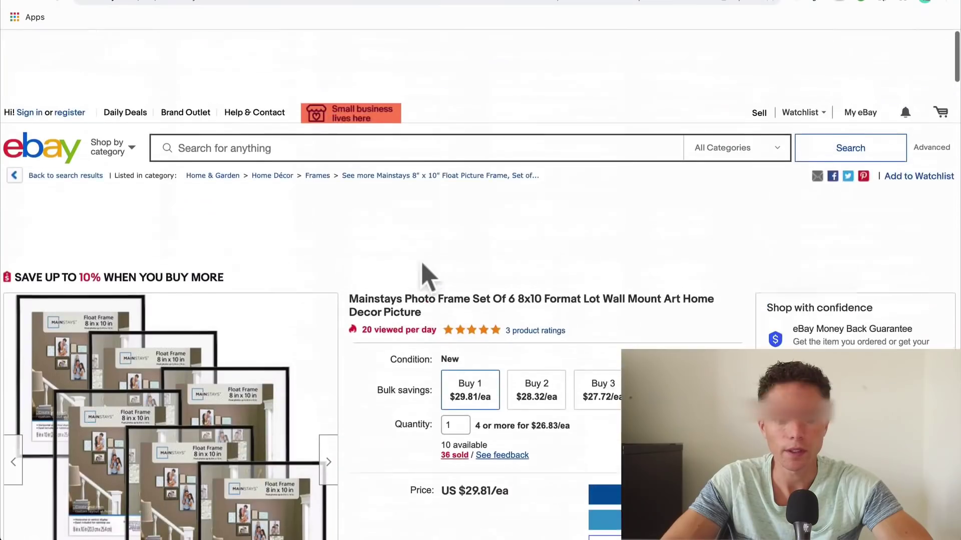
scroll(422, 273, "down", 3)
left_click(205, 444)
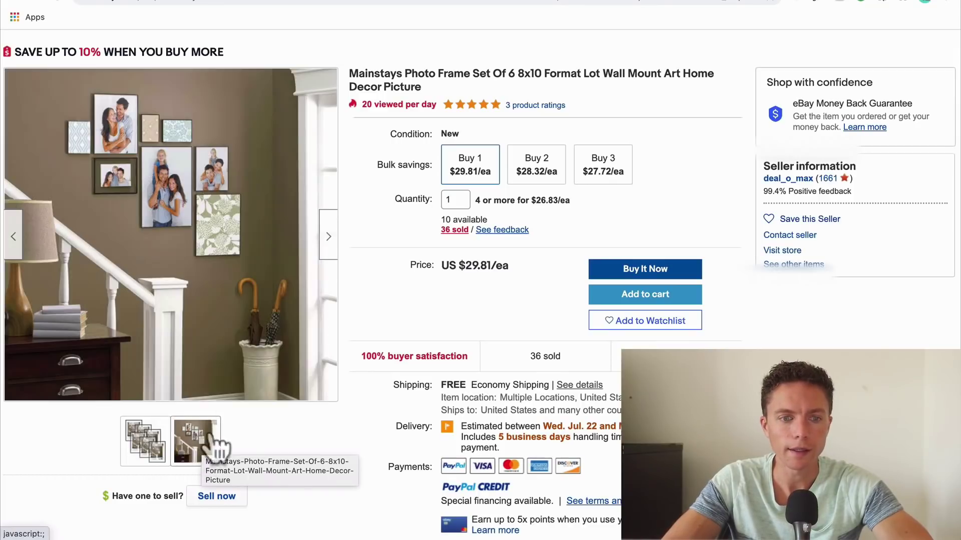
left_click(125, 2)
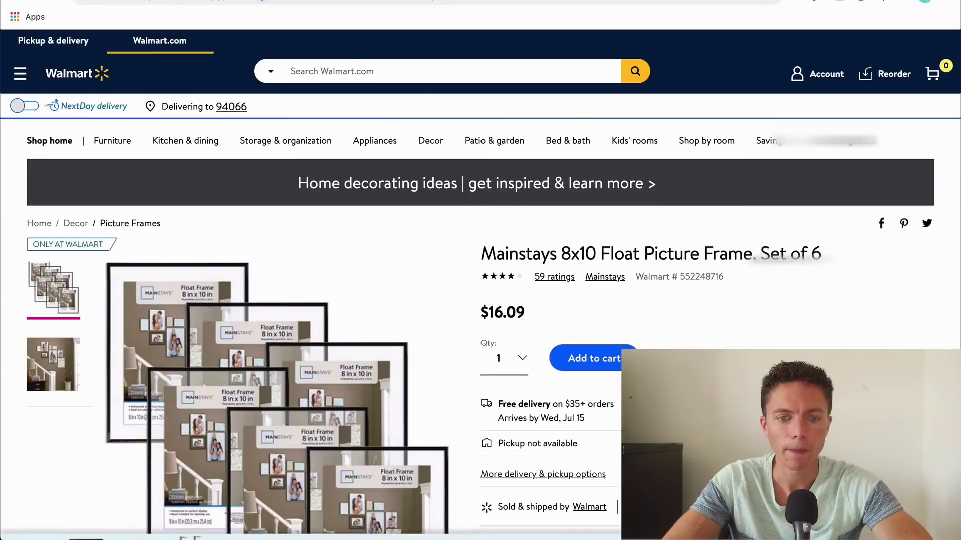
mouse_move(285, 141)
scroll(395, 290, "down", 1)
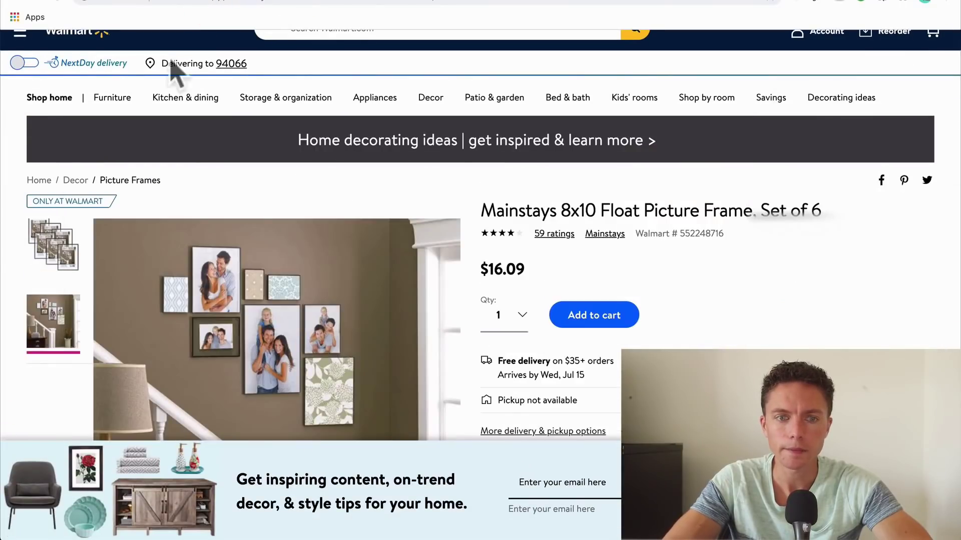
left_click(136, 2)
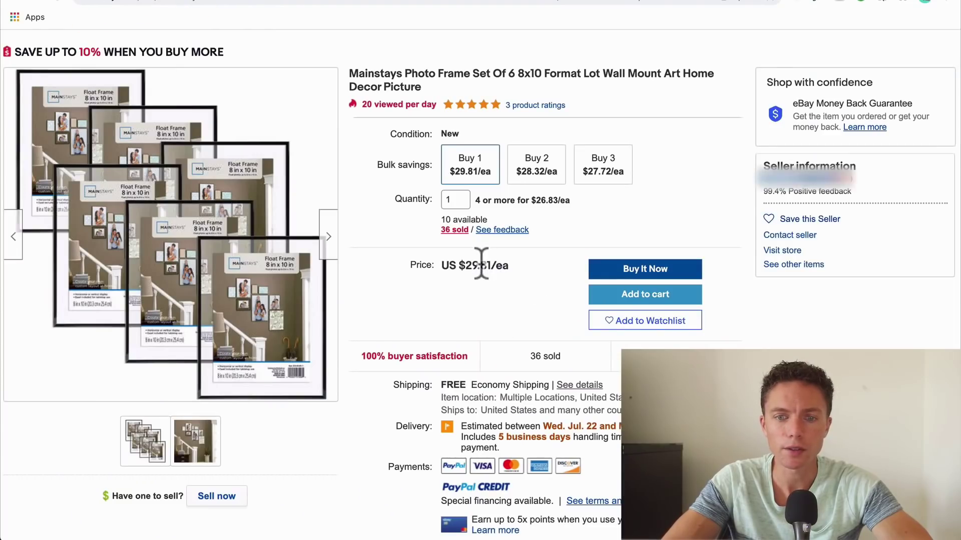
left_click(307, 2)
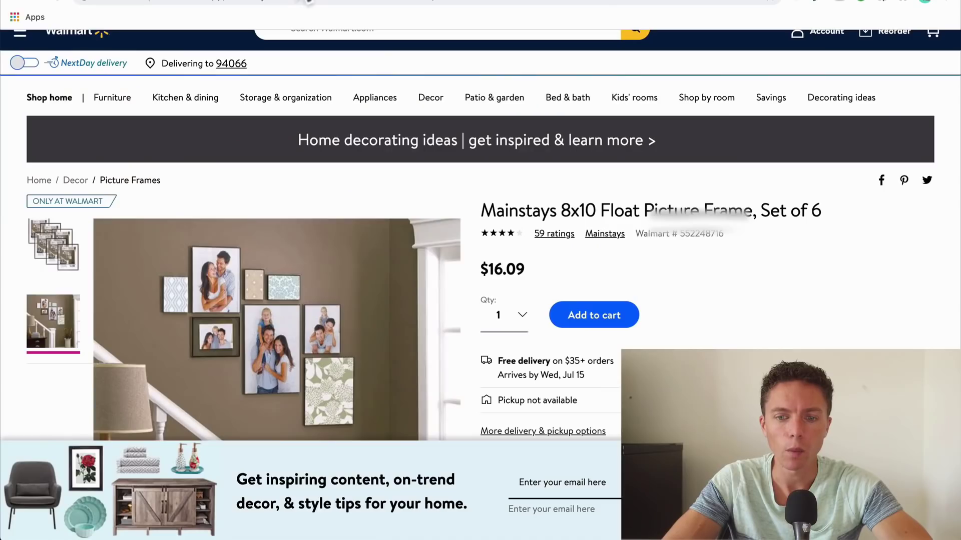
Switch back to the eBay listing and highlight Multiple Locations as the item location in its shipping details
scroll(761, 326, "down", 2)
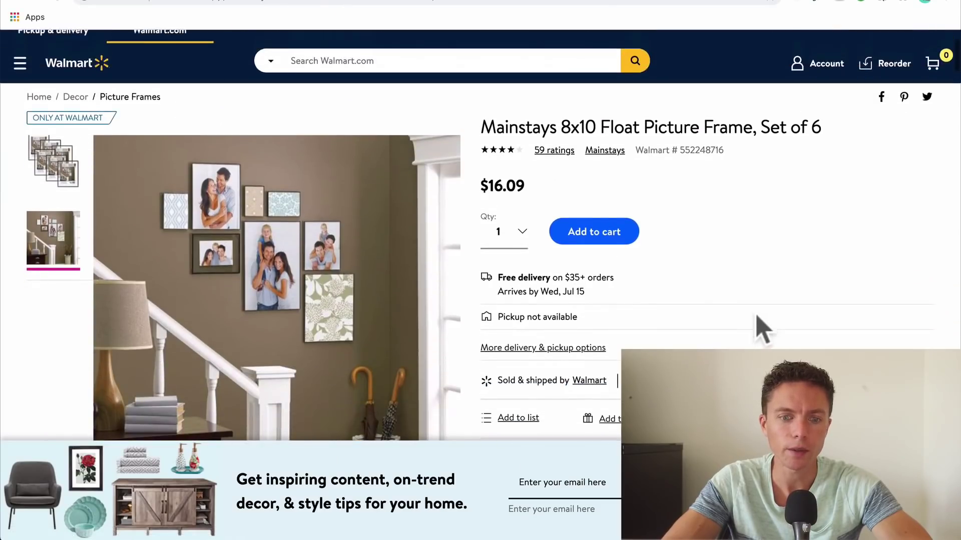
left_click(168, 3)
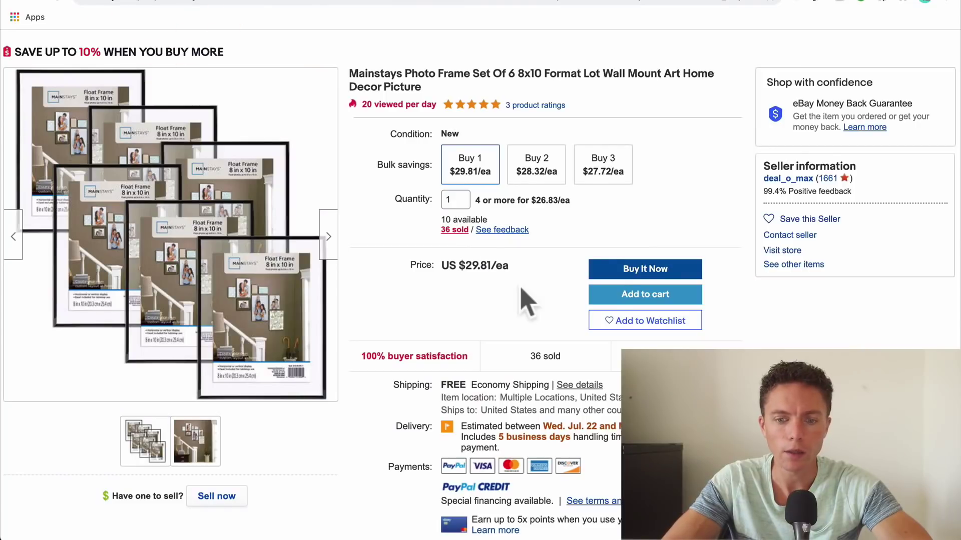
scroll(521, 297, "down", 3)
scroll(523, 299, "down", 1)
scroll(521, 280, "up", 2)
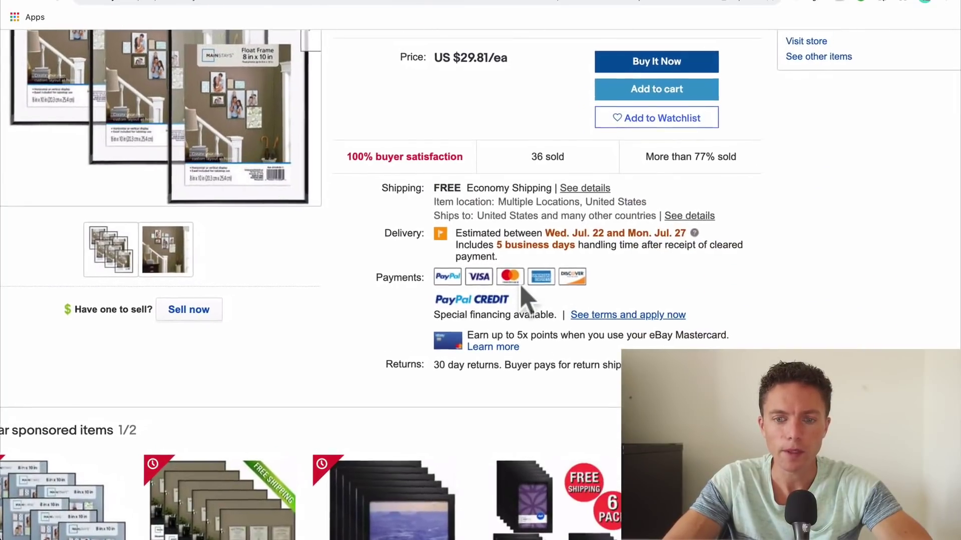
left_click_drag(562, 200, 582, 200)
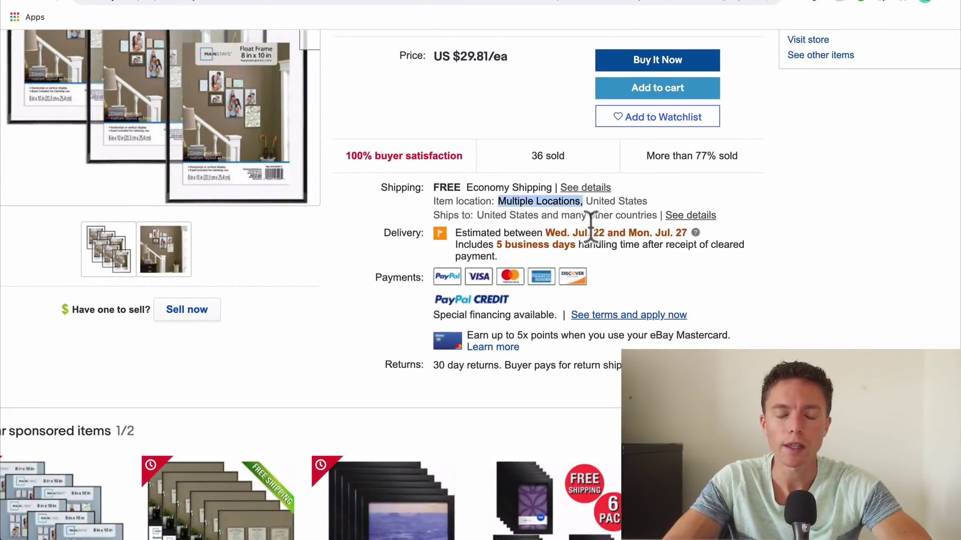
Compare the eBay listing's Item Description with the Features text on the Walmart product page
scroll(589, 224, "down", 2)
scroll(592, 229, "down", 15)
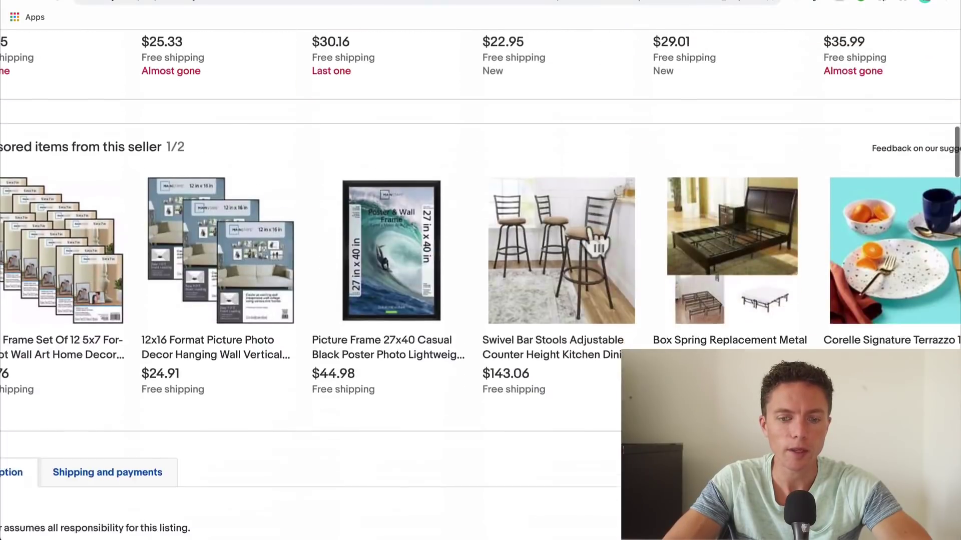
scroll(592, 231, "down", 14)
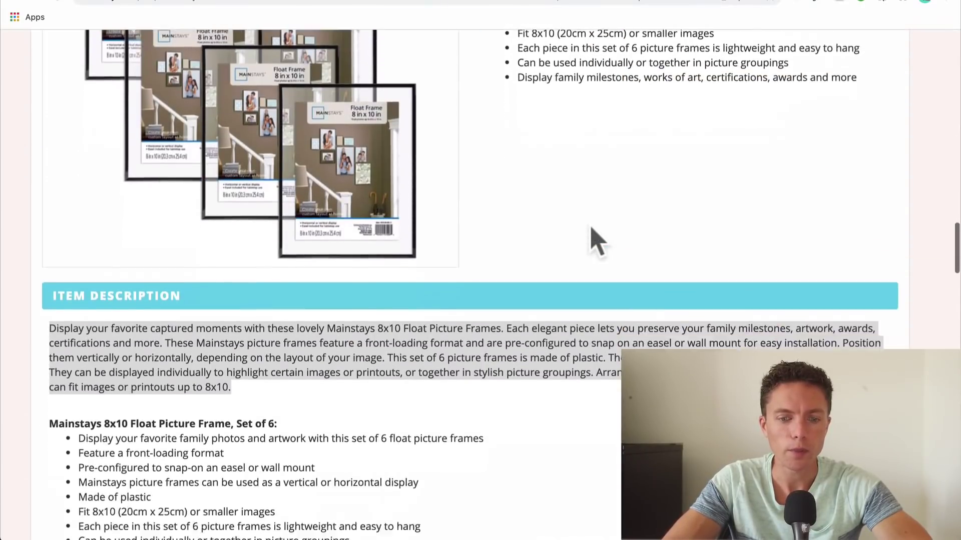
scroll(388, 341, "down", 1)
key("ctrl+Tab")
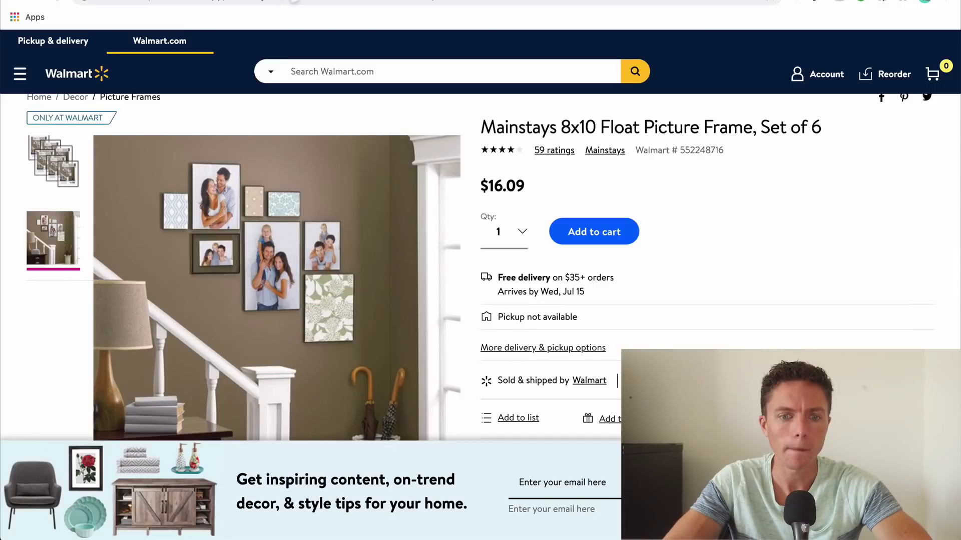
scroll(348, 243, "down", 10)
scroll(345, 235, "up", 10)
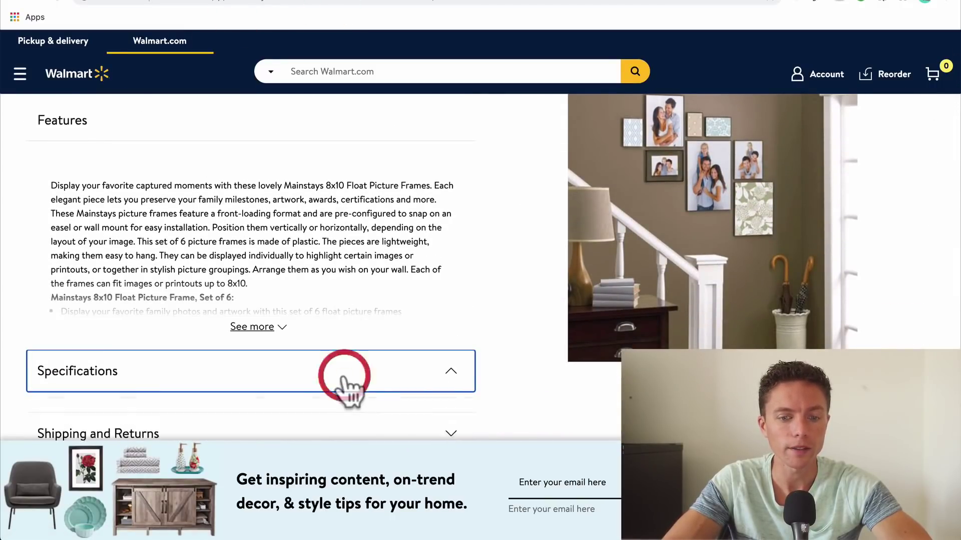
scroll(401, 397, "down", 2)
scroll(399, 390, "up", 10)
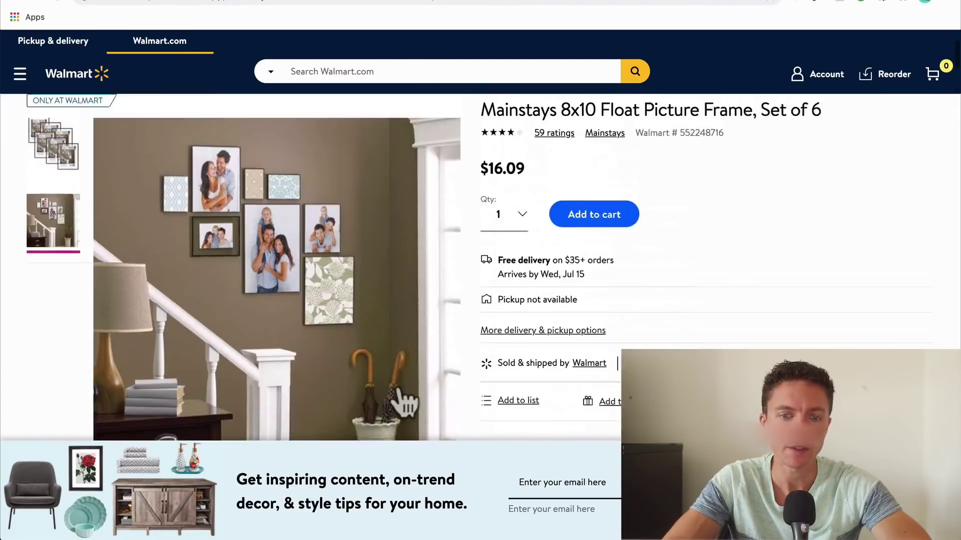
scroll(403, 400, "up", 3)
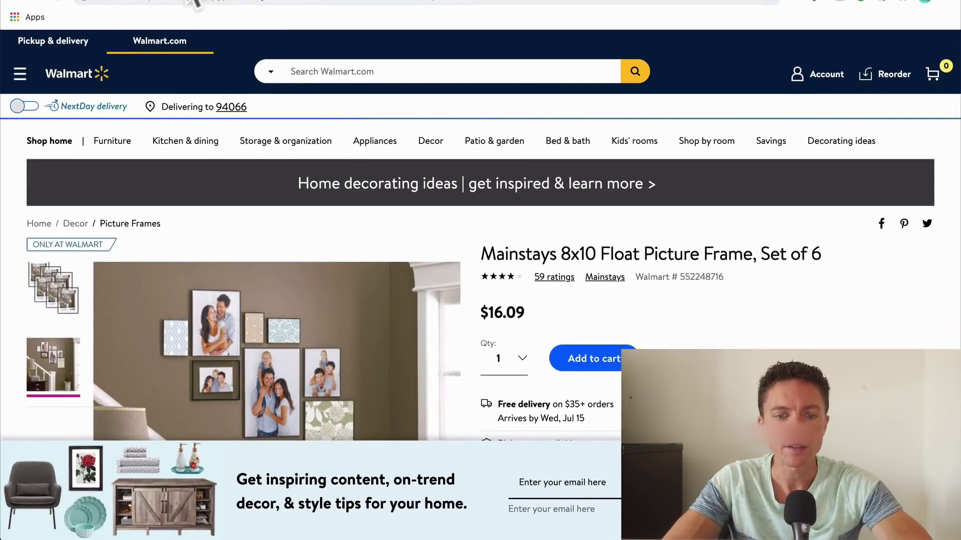
Return to the eBay listing and check its sold count and price near the title
left_click(195, 2)
scroll(569, 285, "up", 15)
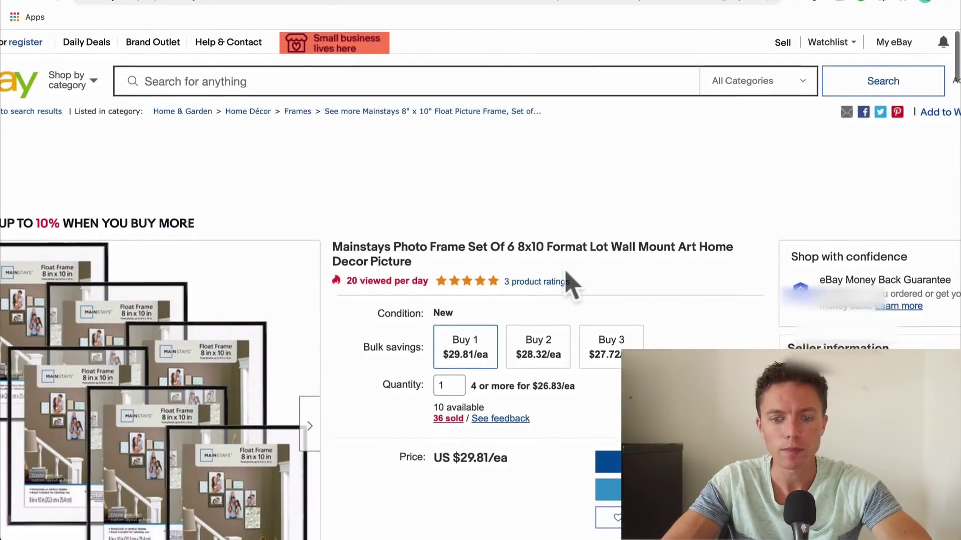
scroll(568, 285, "down", 2)
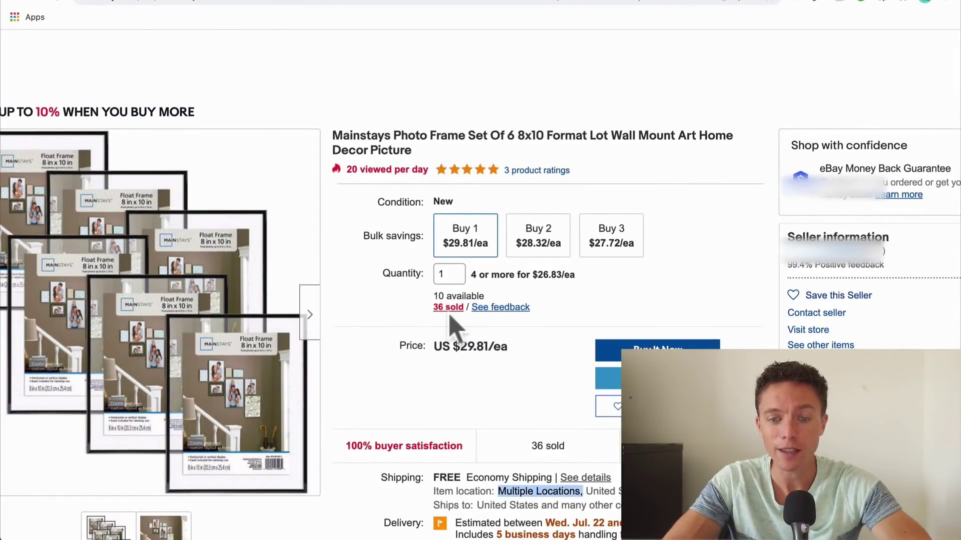
scroll(462, 316, "up", 3)
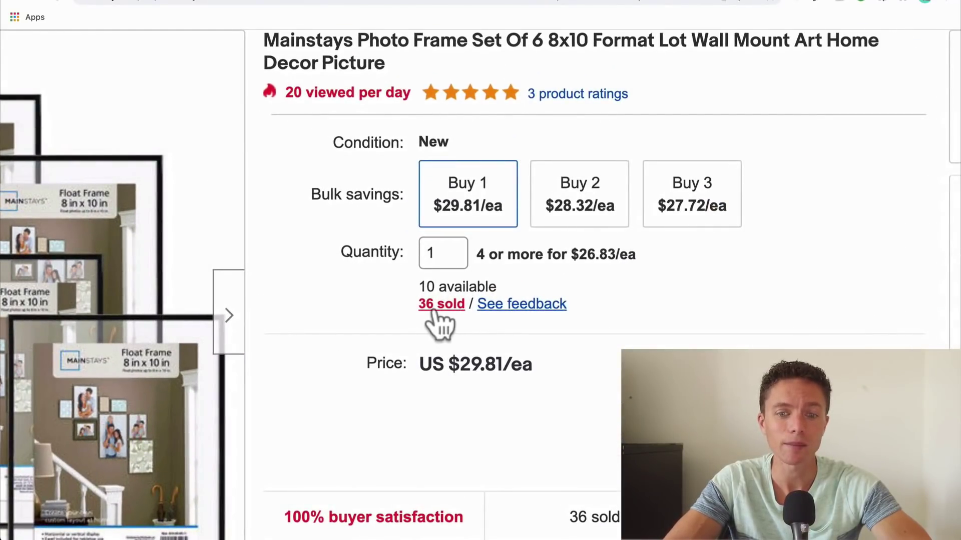
scroll(440, 332, "down", 3)
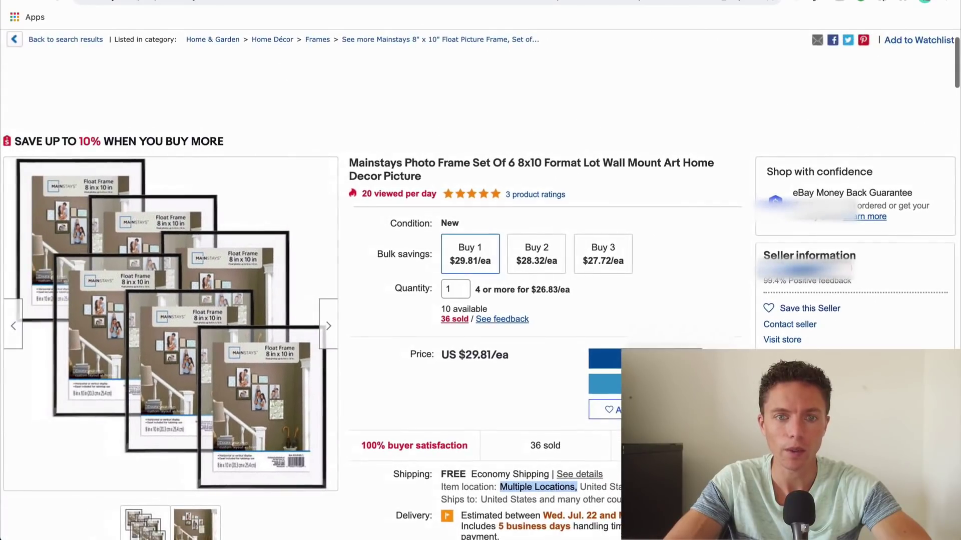
Switch to the 2020 eBay Fee Calculator and look over its input fields
left_click(507, 2)
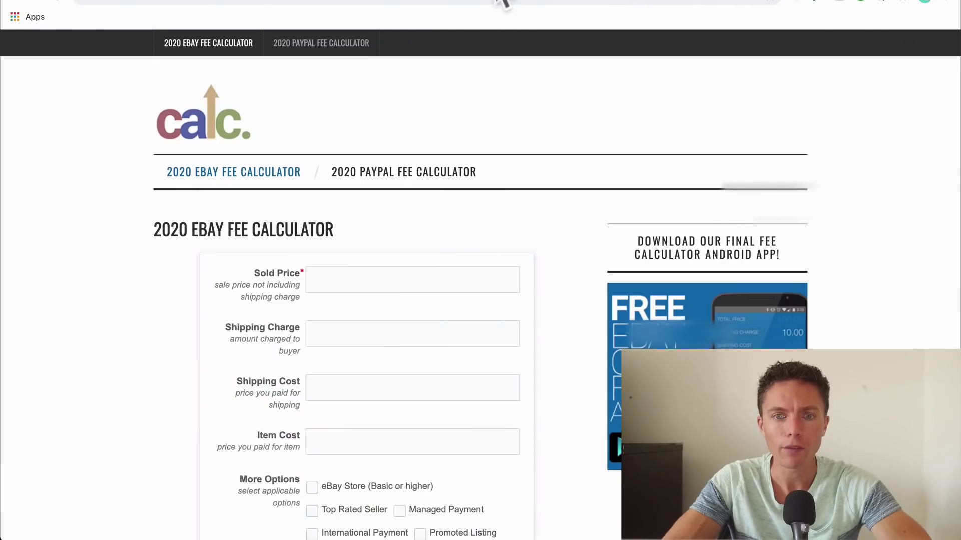
scroll(406, 200, "down", 3)
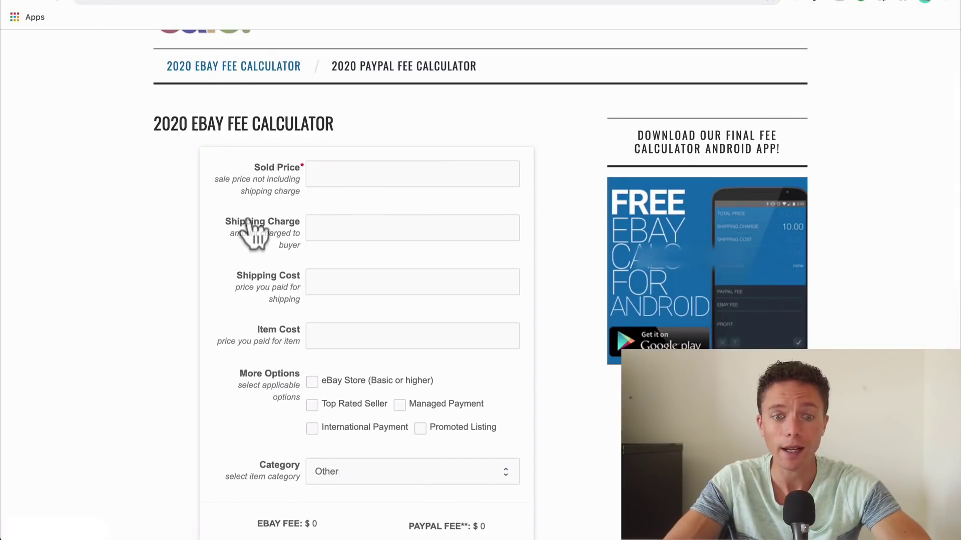
scroll(253, 229, "up", 5)
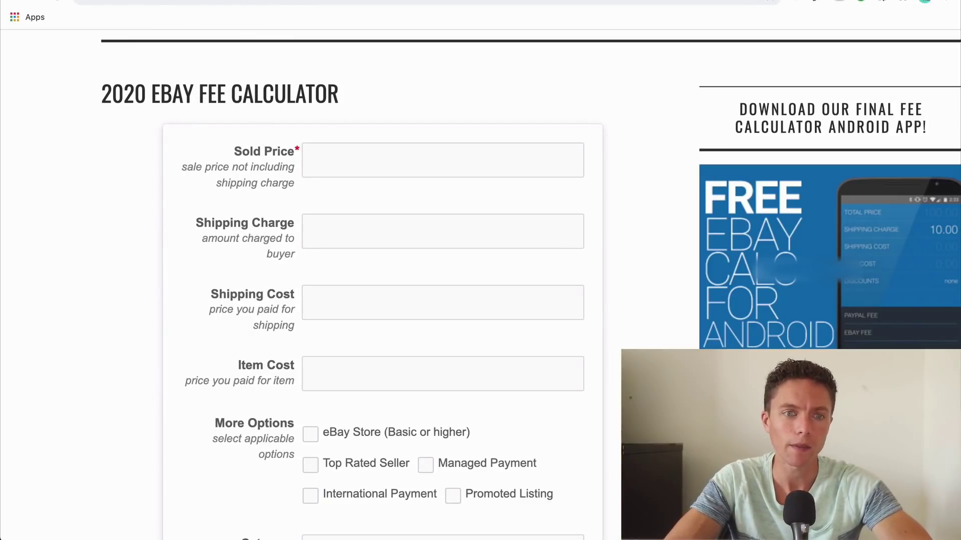
Recheck the eBay listing's price, then enter a sold price of 29.81 and a shipping charge of 0 in the fee calculator
left_click(170, 1)
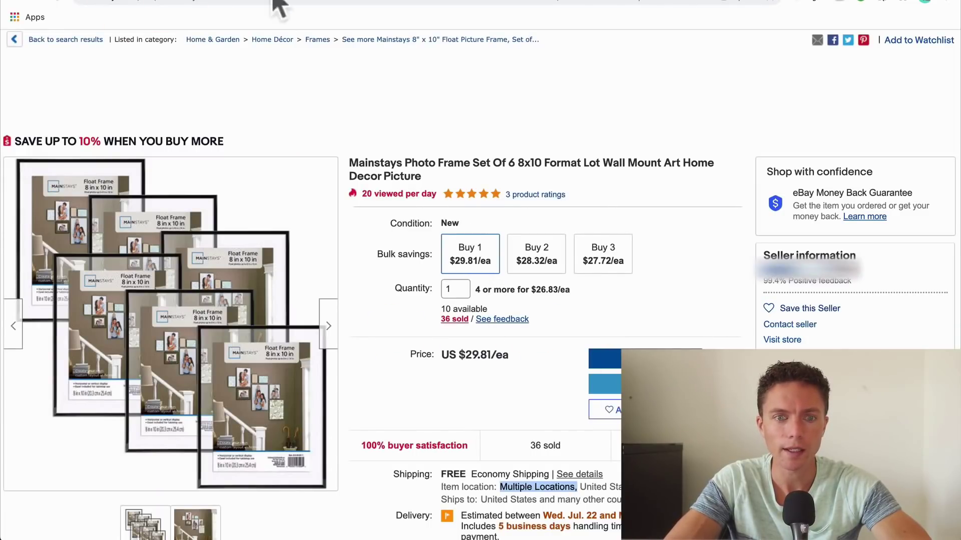
left_click(349, 3)
left_click(416, 2)
left_click(373, 168)
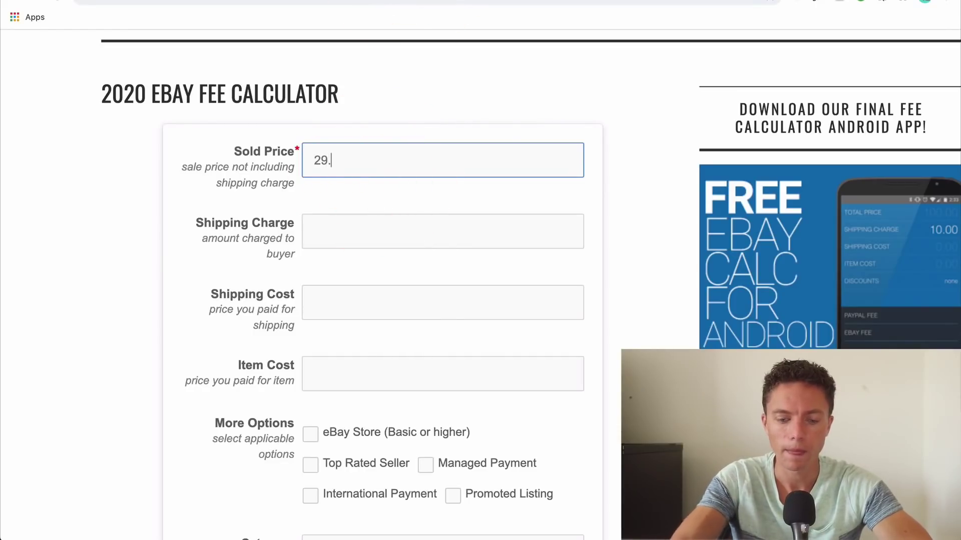
left_click(317, 233)
type("0")
Enter a shipping cost of 5.99 and an item cost of 16.09 in the fee calculator, checking the Walmart product page
left_click(315, 302)
type("5")
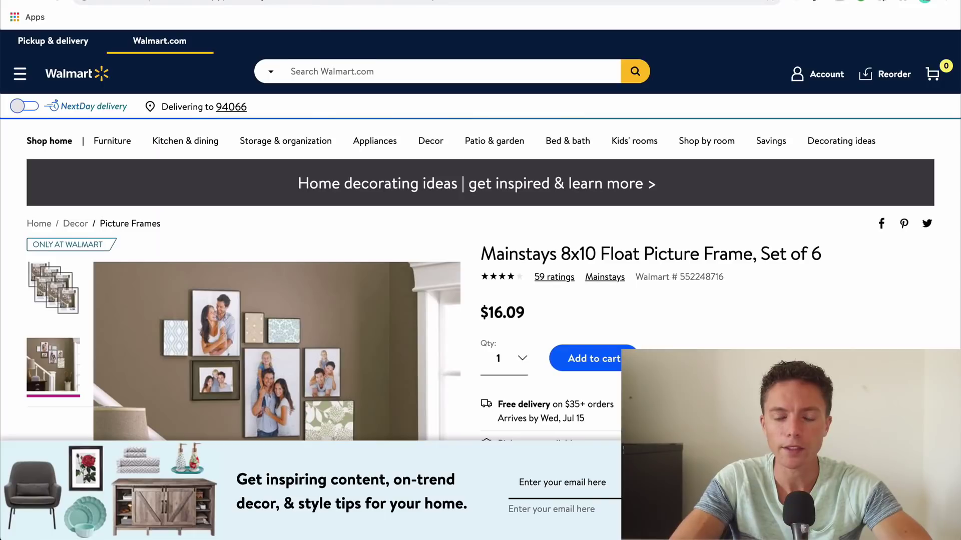
scroll(561, 253, "down", 3)
scroll(481, 251, "down", 1)
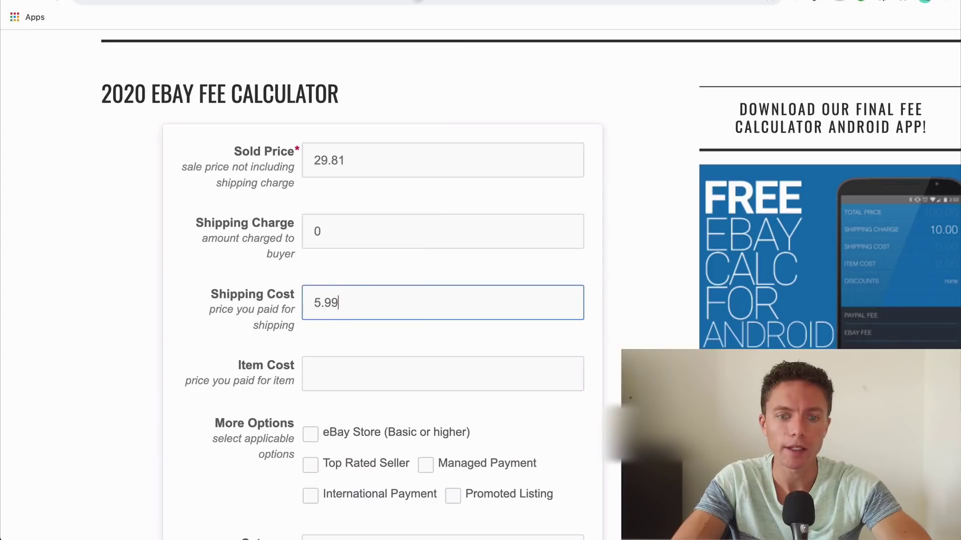
left_click(324, 363)
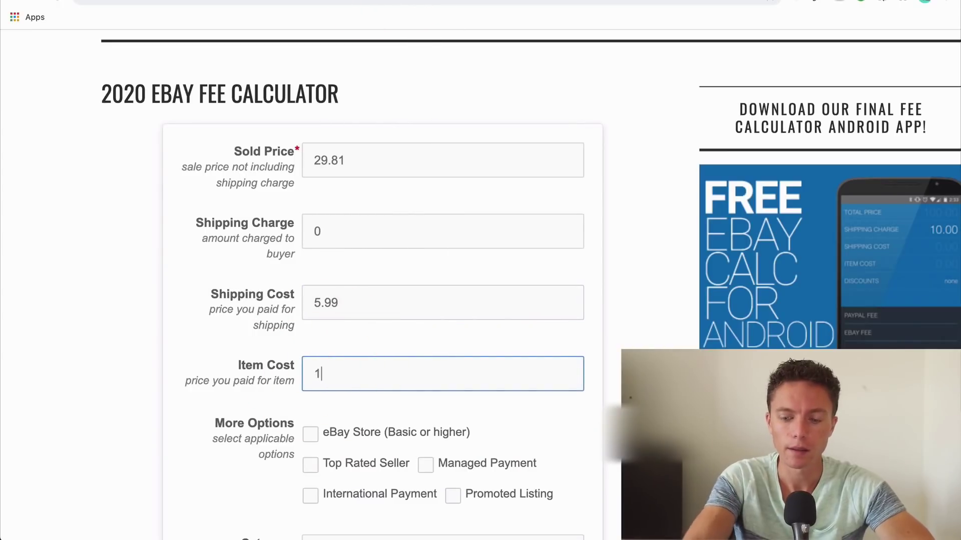
Enable the eBay Store (Basic or higher) option in the fee calculator
scroll(381, 280, "down", 2)
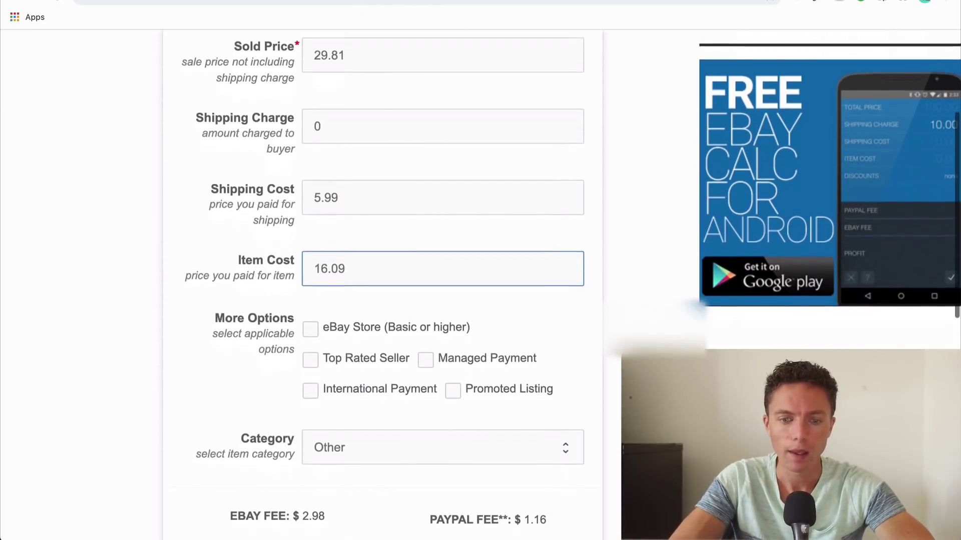
left_click(311, 329)
scroll(385, 351, "up", 3)
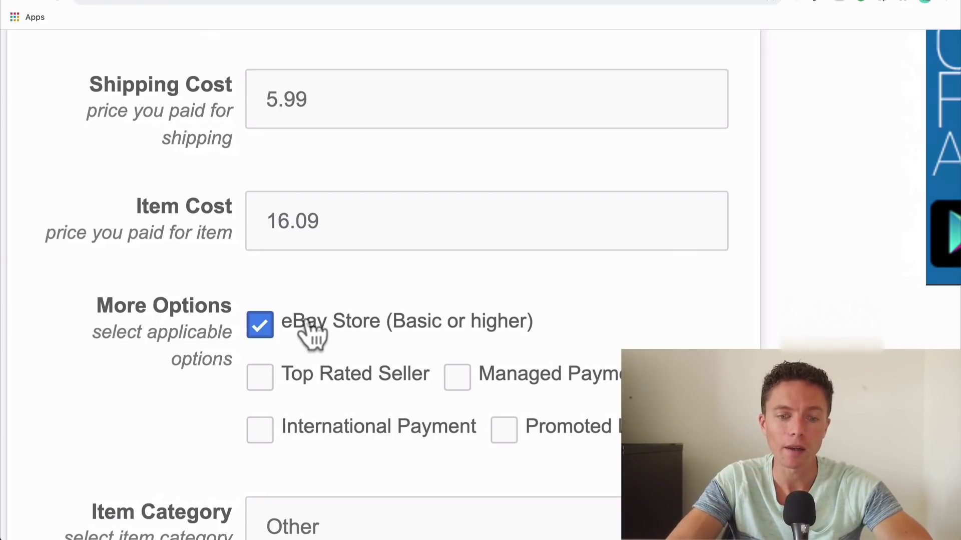
Review the price, shipping, delivery and payment details on the eBay listing
scroll(300, 338, "down", 2)
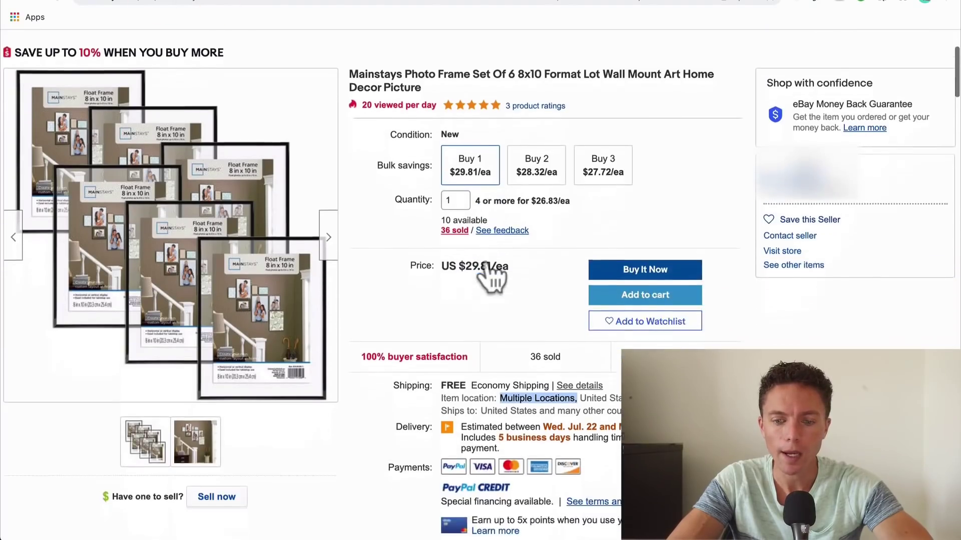
scroll(492, 278, "down", 3)
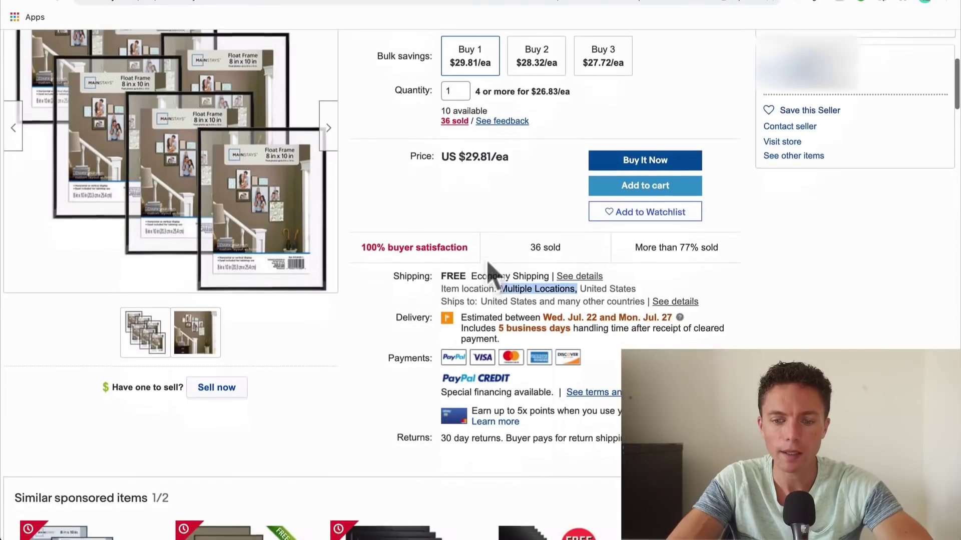
scroll(536, 315, "up", 2)
scroll(536, 325, "up", 2)
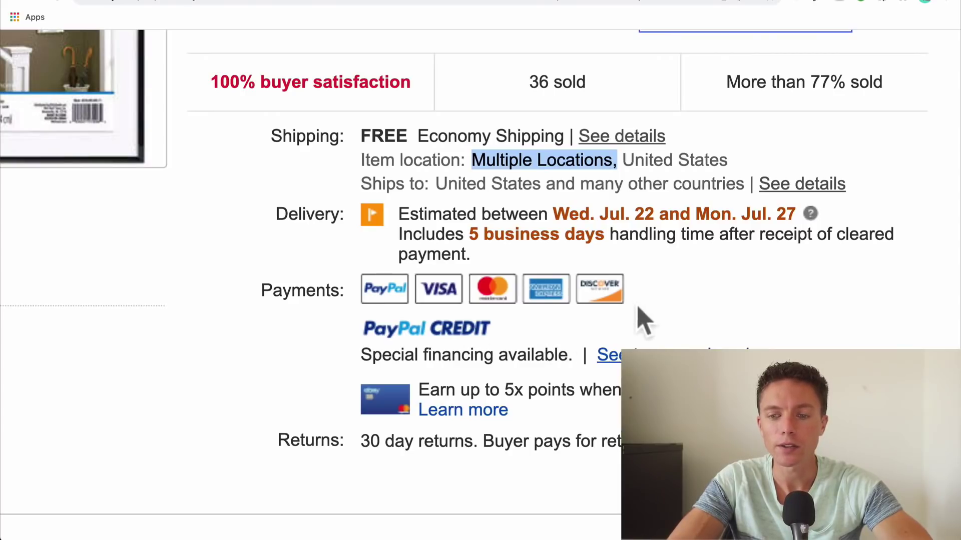
Enable the Promoted Listing option in the fee calculator and set its ad rate to 1 percent
left_click(440, 3)
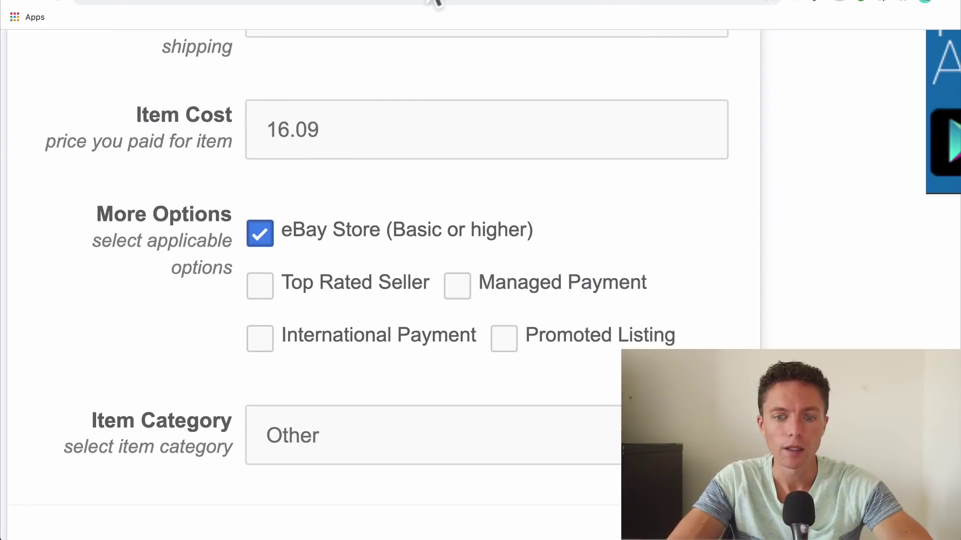
scroll(446, 385, "down", 1)
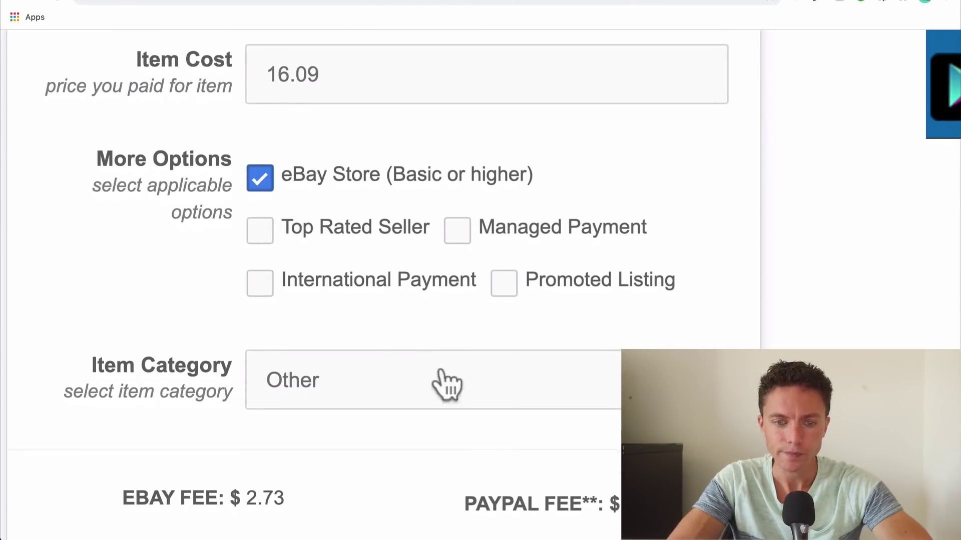
left_click(504, 280)
left_click(314, 395)
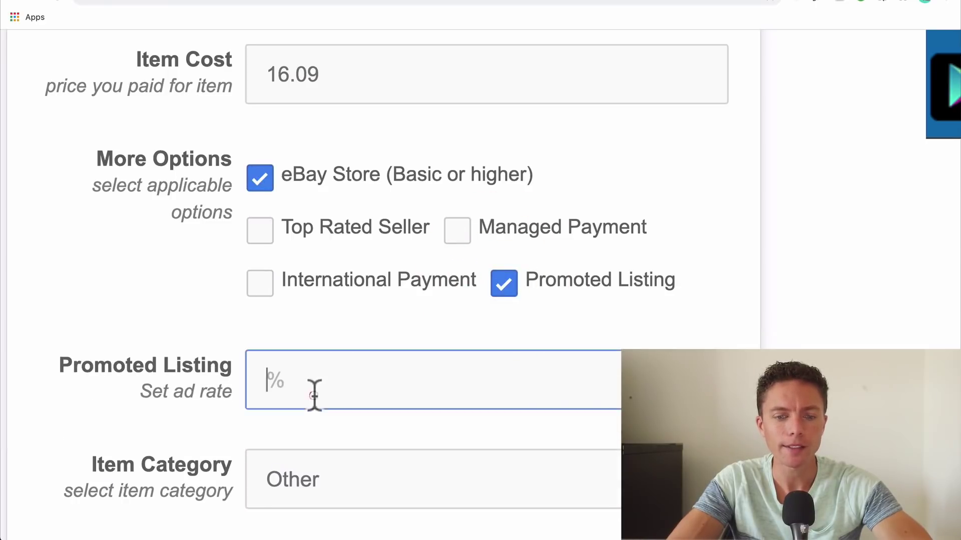
type("1")
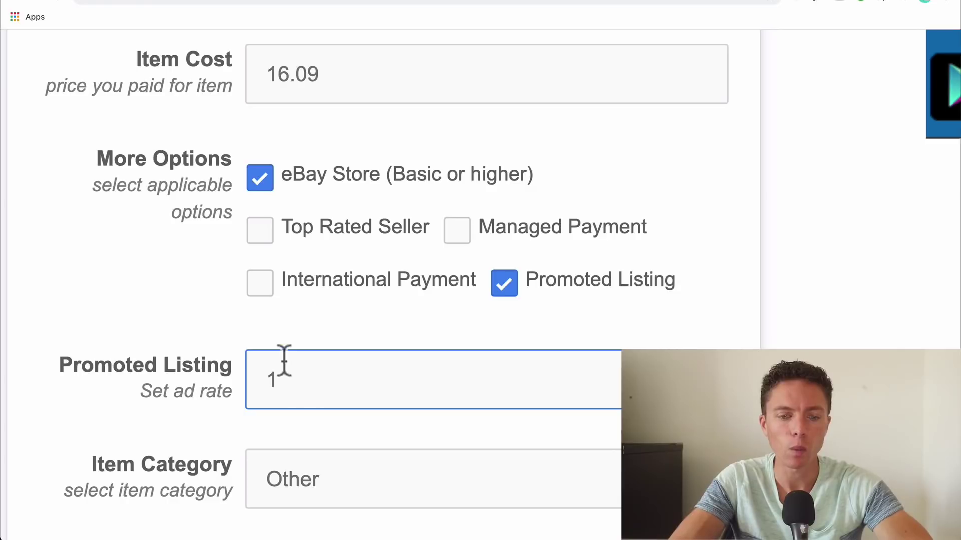
left_click(221, 324)
Examine the calculated eBay, PayPal and promoted listing fees, and highlight the total profit amount
scroll(230, 436, "down", 3)
scroll(228, 425, "down", 2)
scroll(229, 424, "down", 3)
scroll(226, 423, "down", 4)
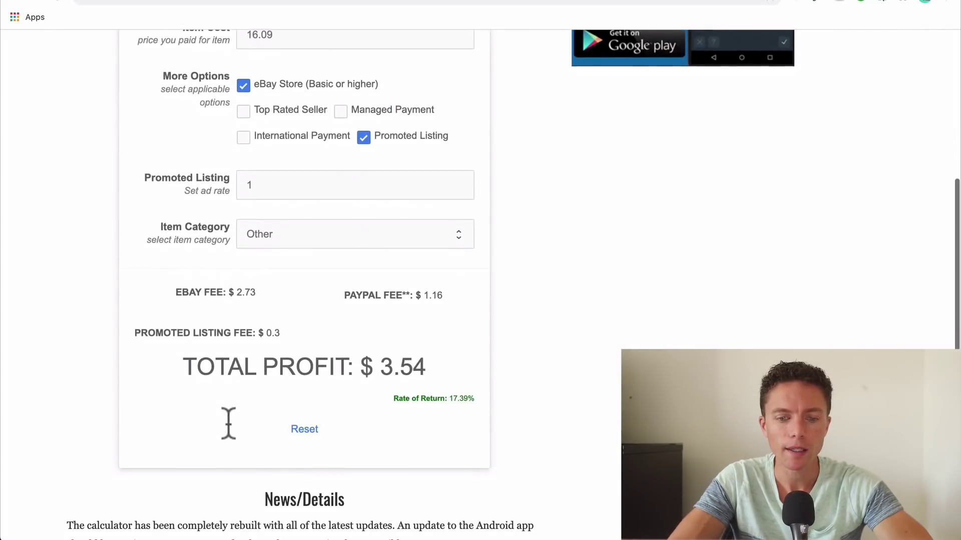
left_click_drag(382, 366, 419, 367)
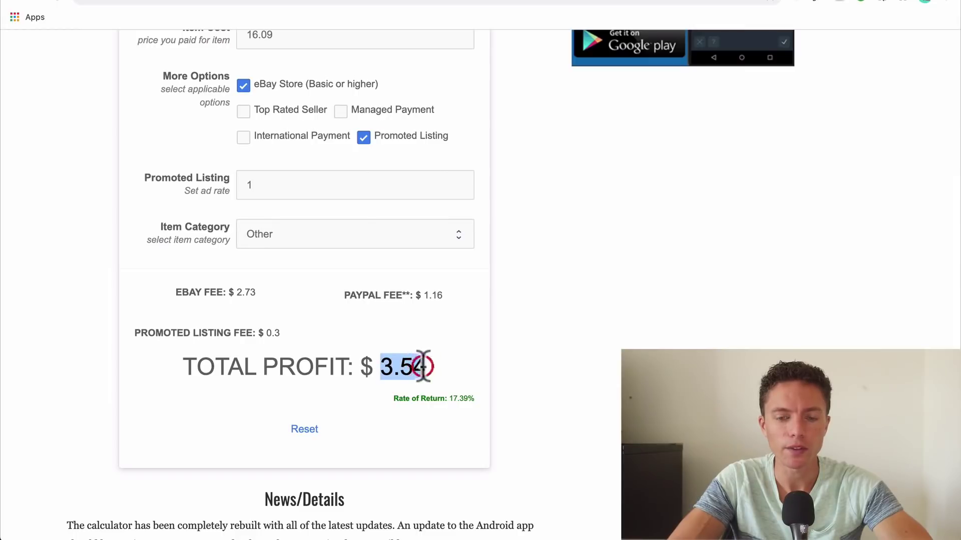
scroll(344, 376, "up", 2)
scroll(370, 377, "down", 3)
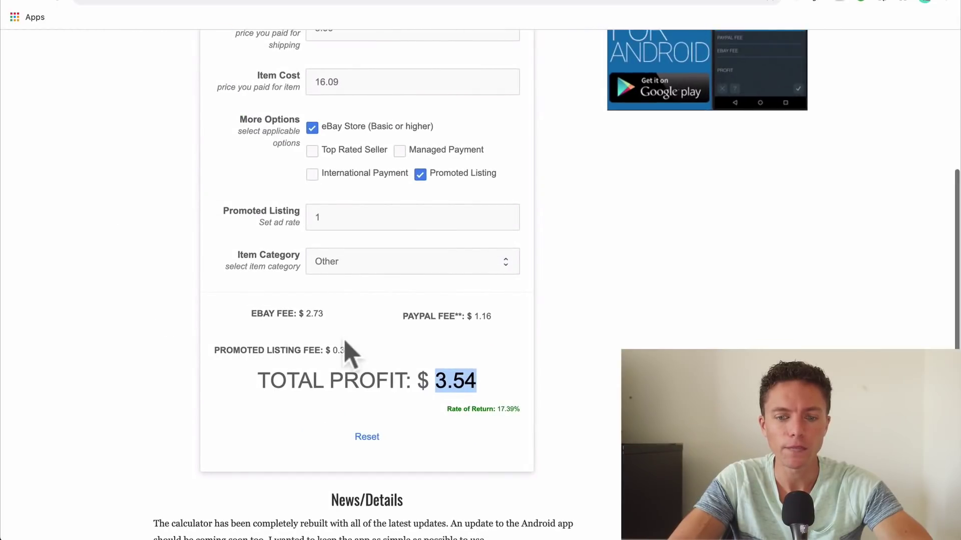
scroll(346, 343, "up", 2)
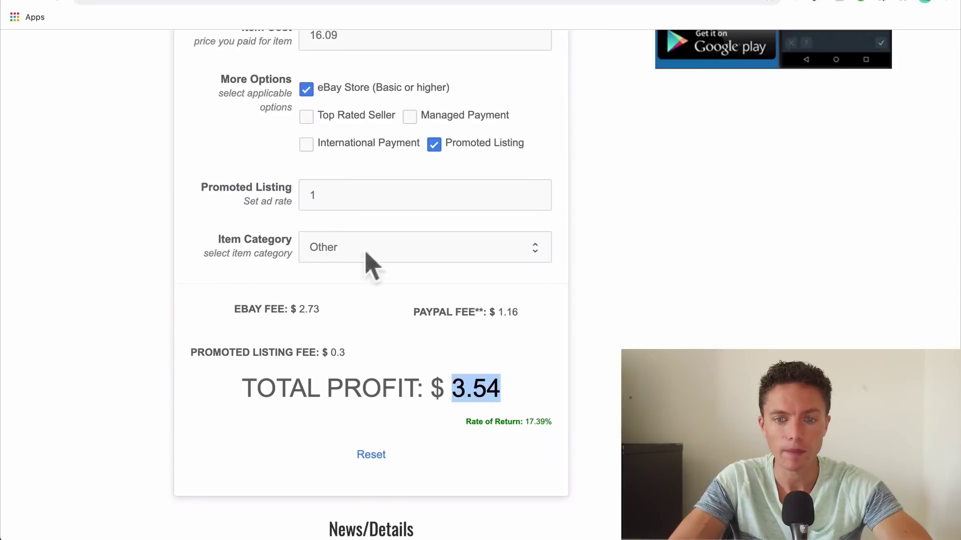
Compare the calculated profit with the Promoted Listing option off, and on again at a 1 percent ad rate
left_click(433, 146)
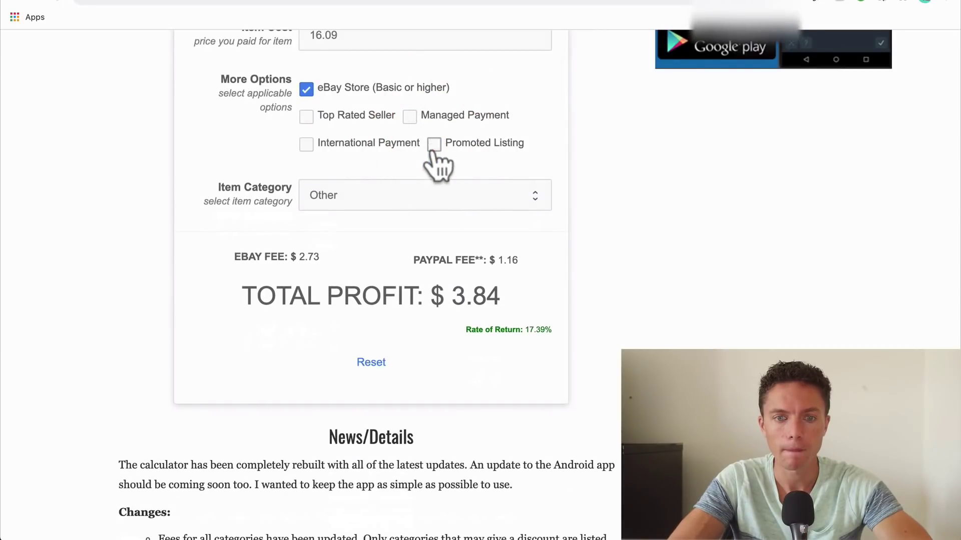
scroll(434, 151, "up", 5)
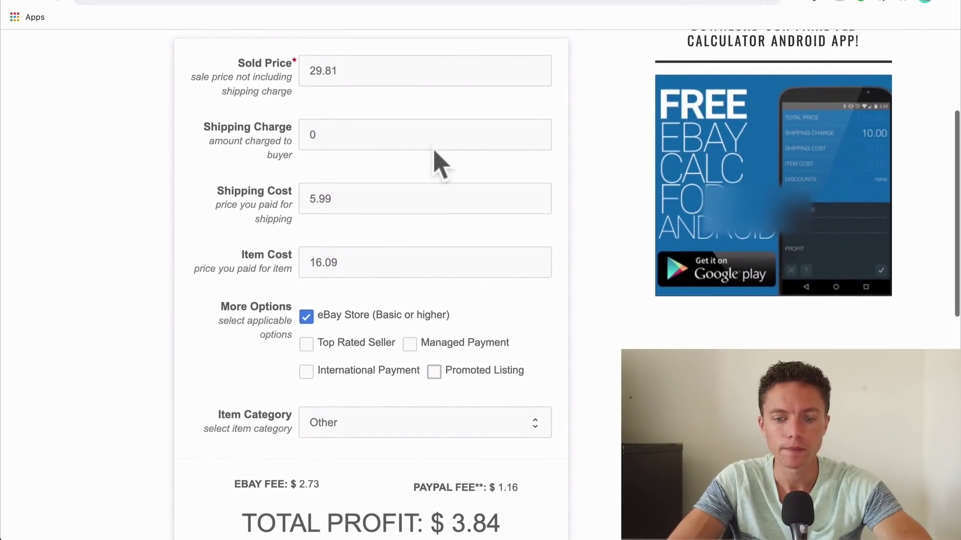
scroll(434, 155, "down", 2)
left_click(433, 289)
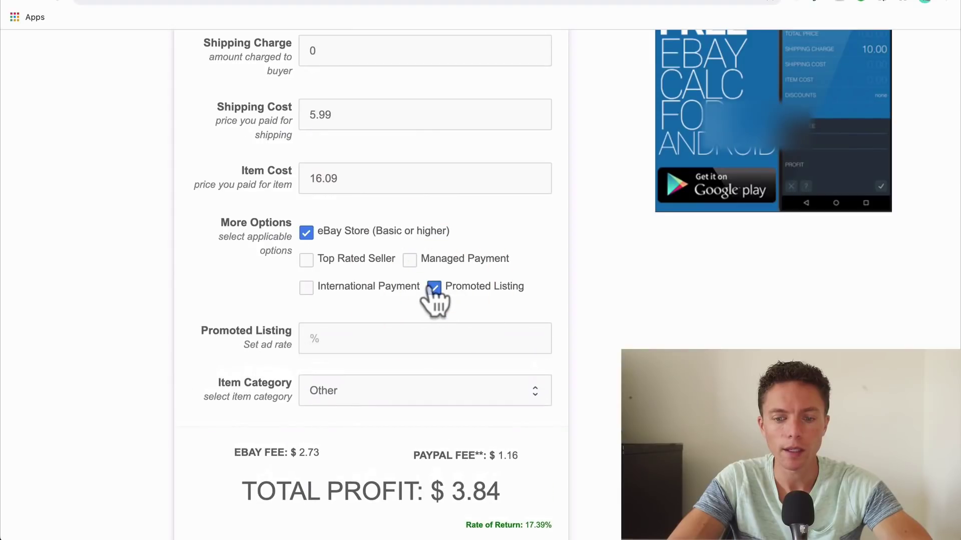
scroll(439, 311, "down", 1)
left_click(404, 305)
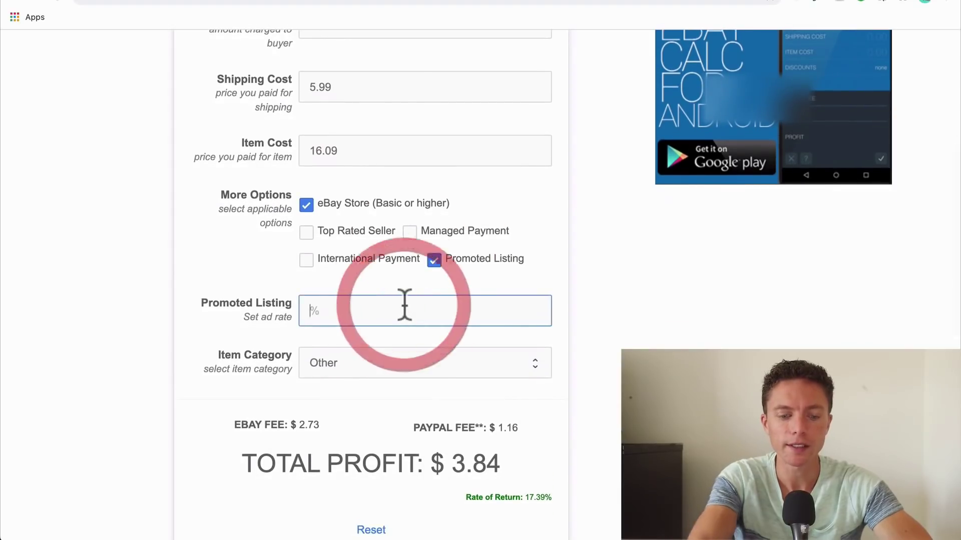
type("1")
left_click(424, 408)
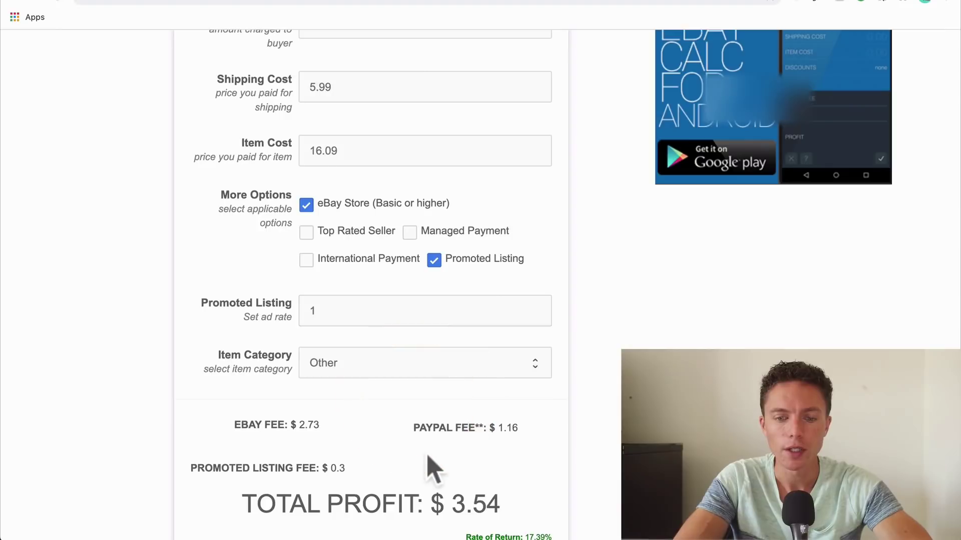
scroll(430, 468, "up", 3)
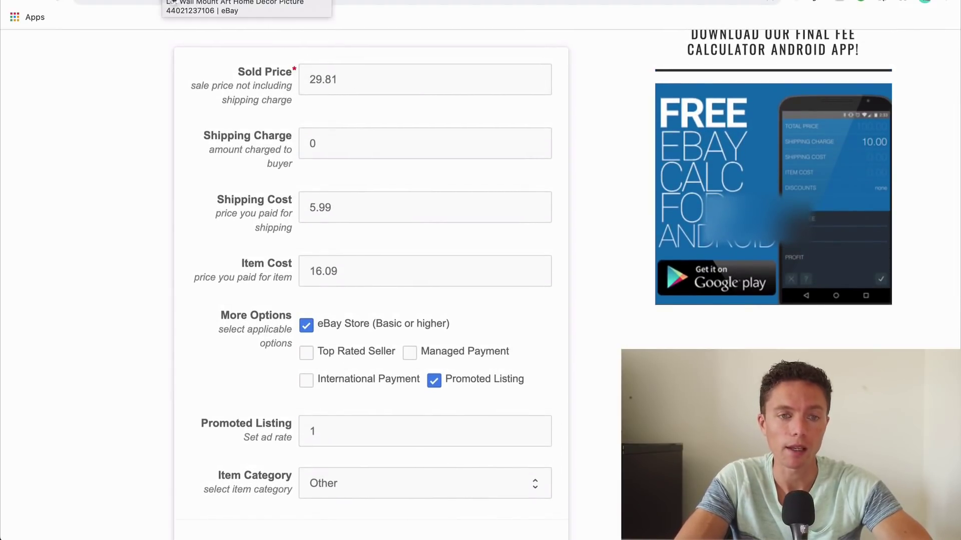
scroll(378, 204, "down", 3)
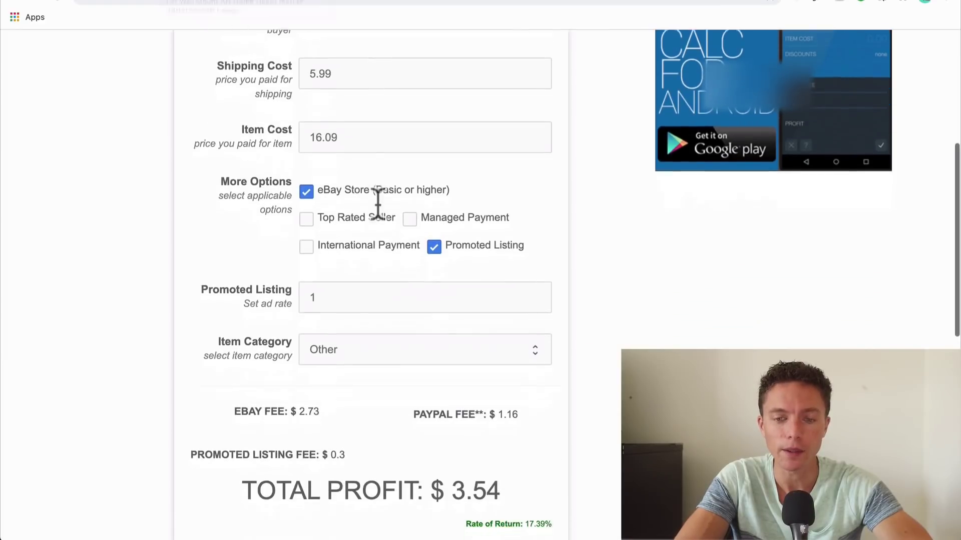
scroll(398, 268, "up", 5)
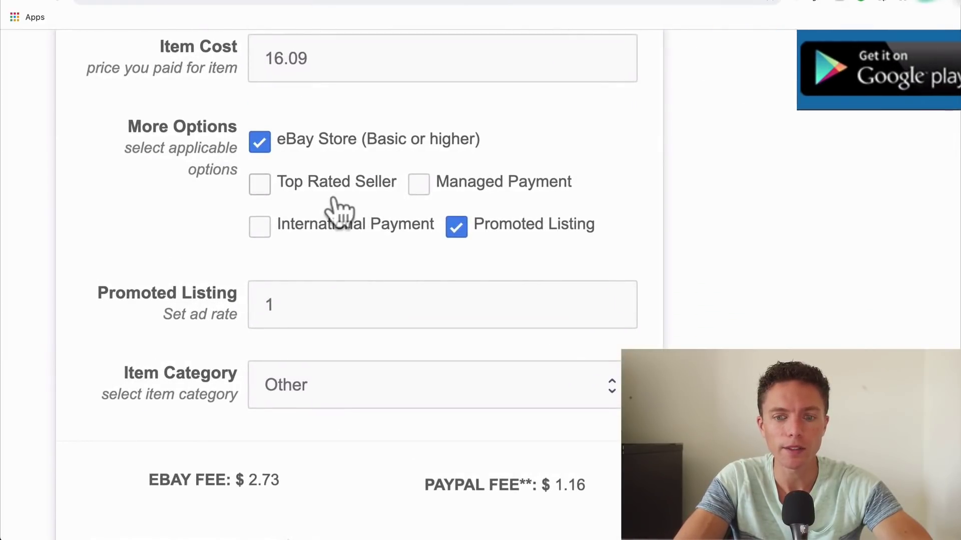
scroll(337, 210, "down", 2)
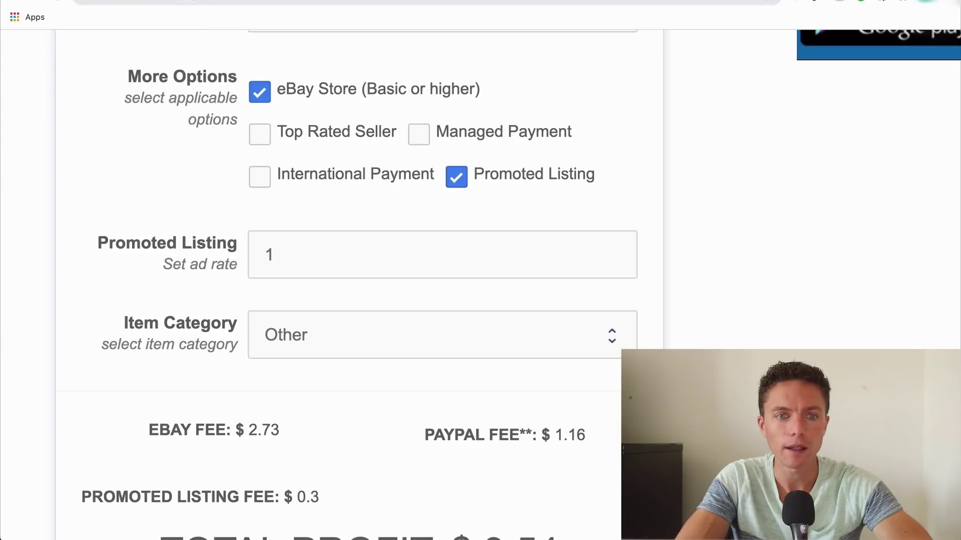
Copy the full title of the Mainstays photo frame set from its eBay listing
left_click(180, 1)
scroll(91, 103, "down", 5)
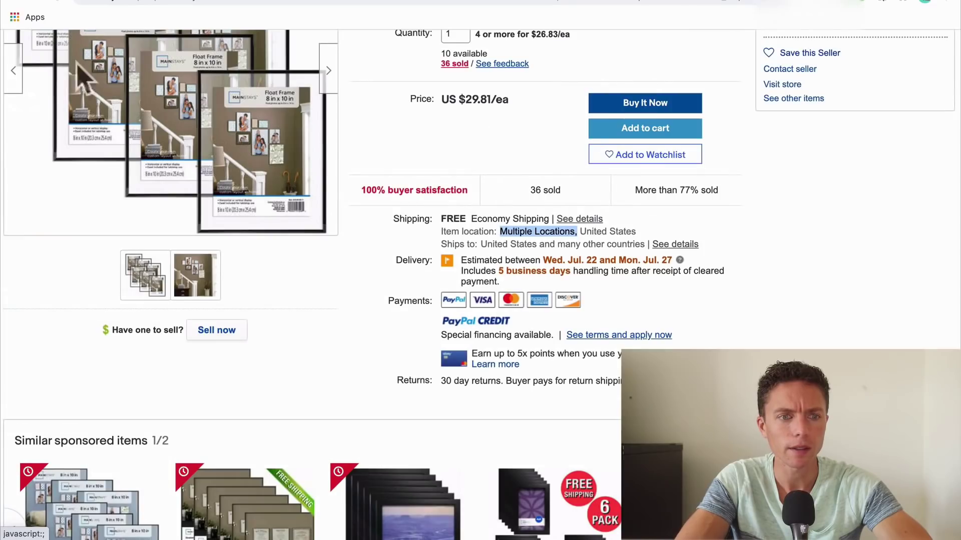
scroll(390, 185, "up", 6)
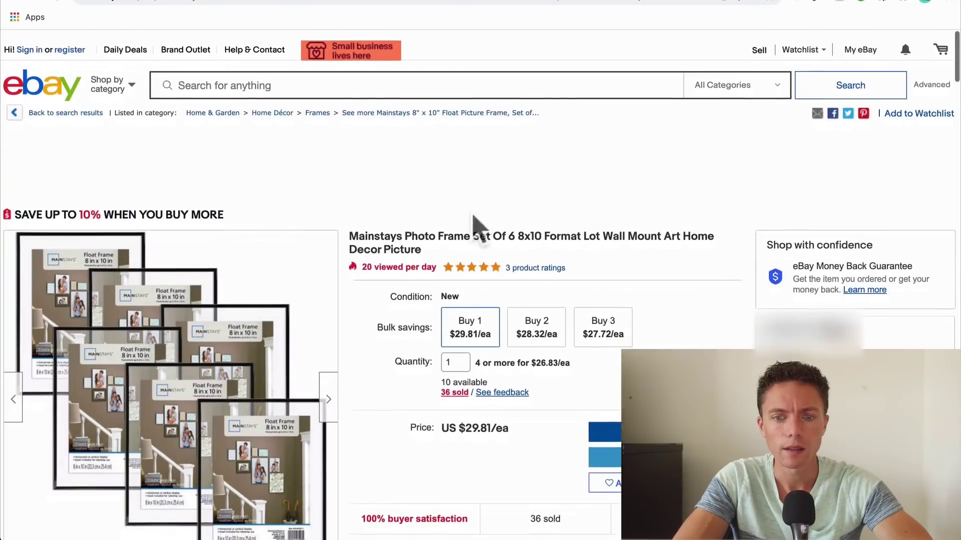
triple_click(478, 226)
key("super+c")
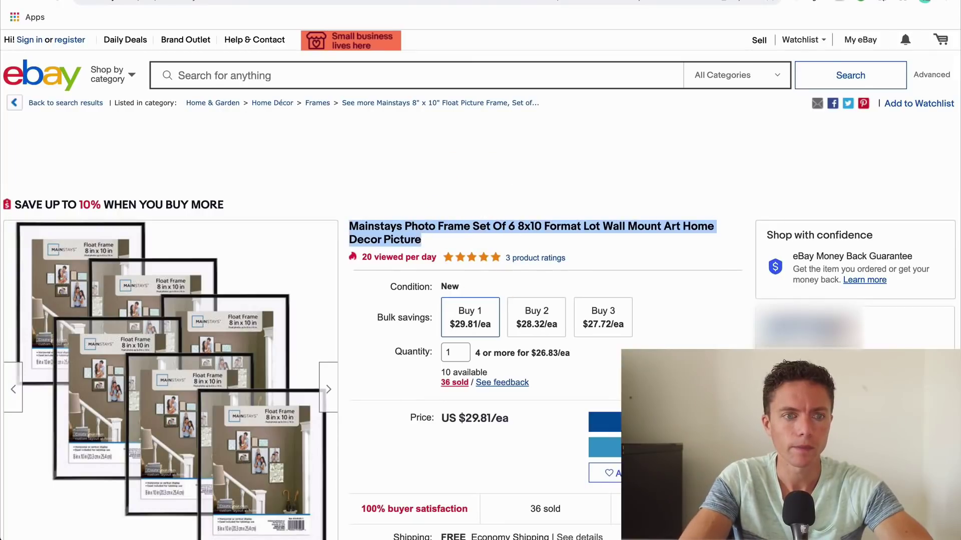
Find the copied listing title on the eBay search results page and examine how the listing is marked
left_click(17, 2)
key("super+f")
key("super+v")
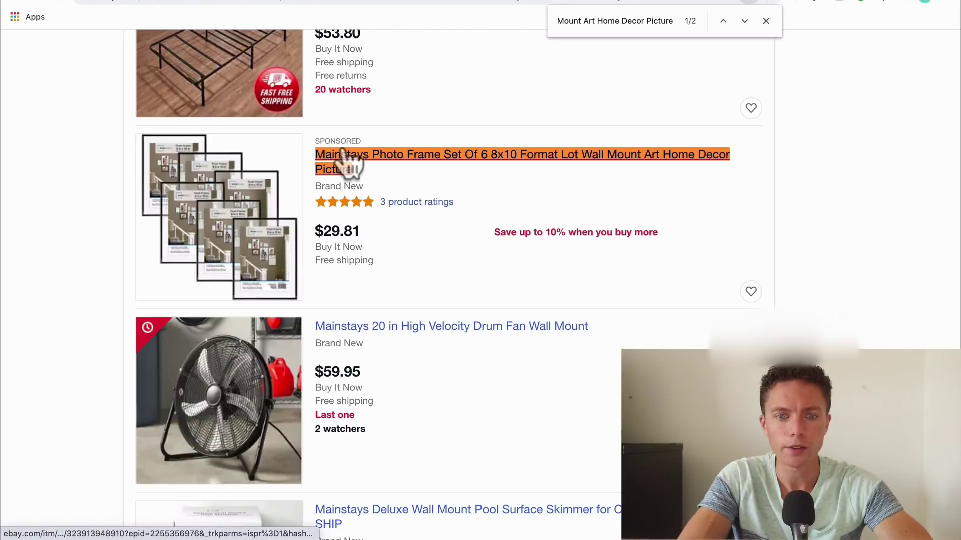
scroll(349, 162, "up", 5)
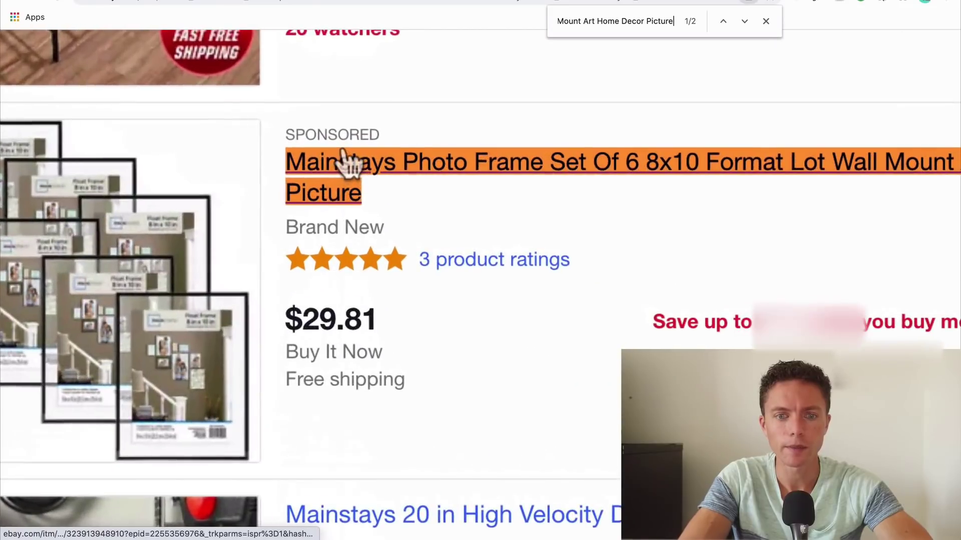
Review the sales details on the eBay listing, and copy the total profit amount from the fee calculator
left_click(41, 4)
scroll(488, 345, "down", 5)
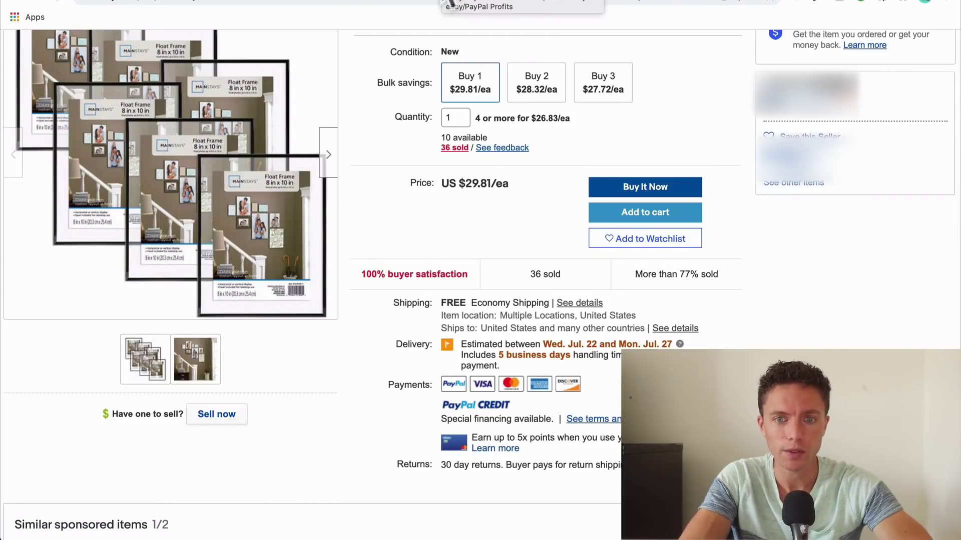
left_click(342, 2)
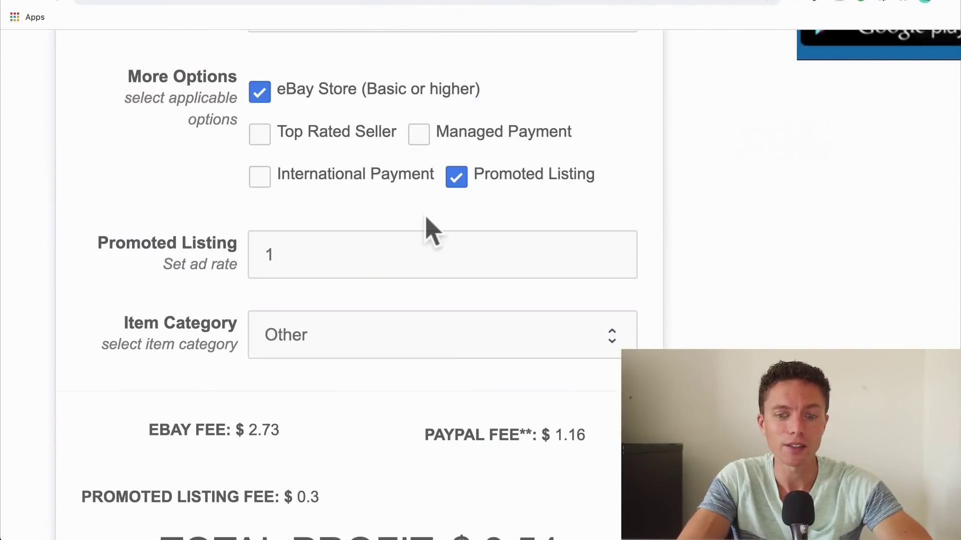
scroll(430, 230, "down", 3)
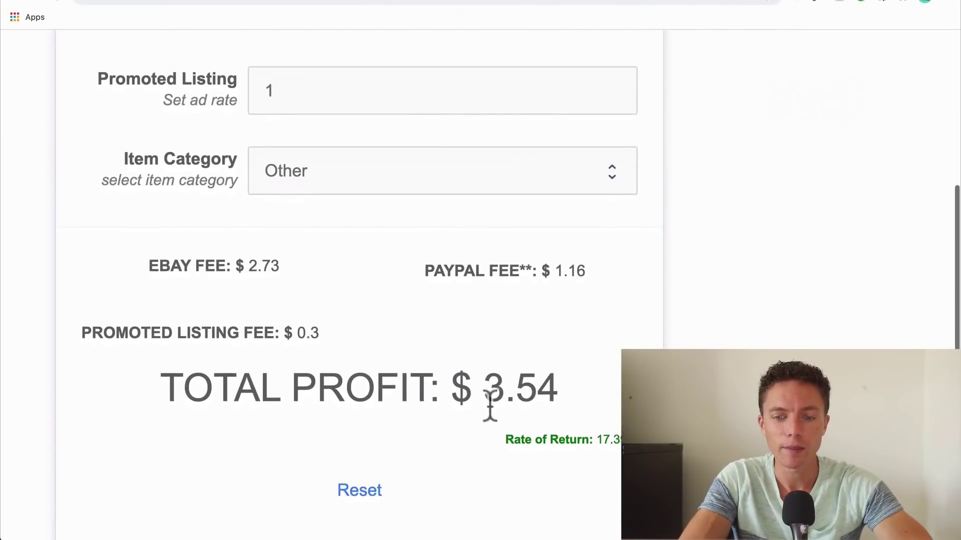
double_click(509, 388)
key("super+c")
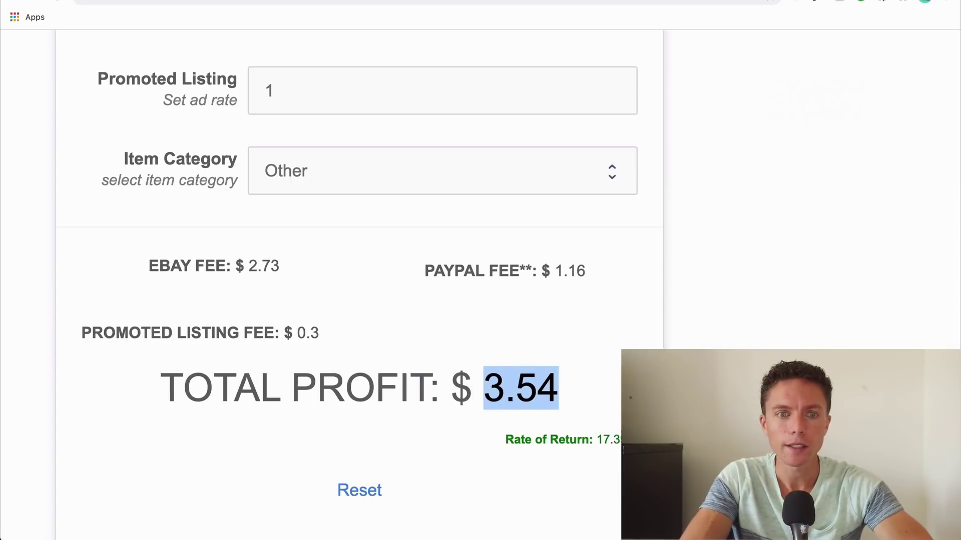
Calculate 36*3.54 with a DuckDuckGo search in a new browser tab
left_click(178, 2)
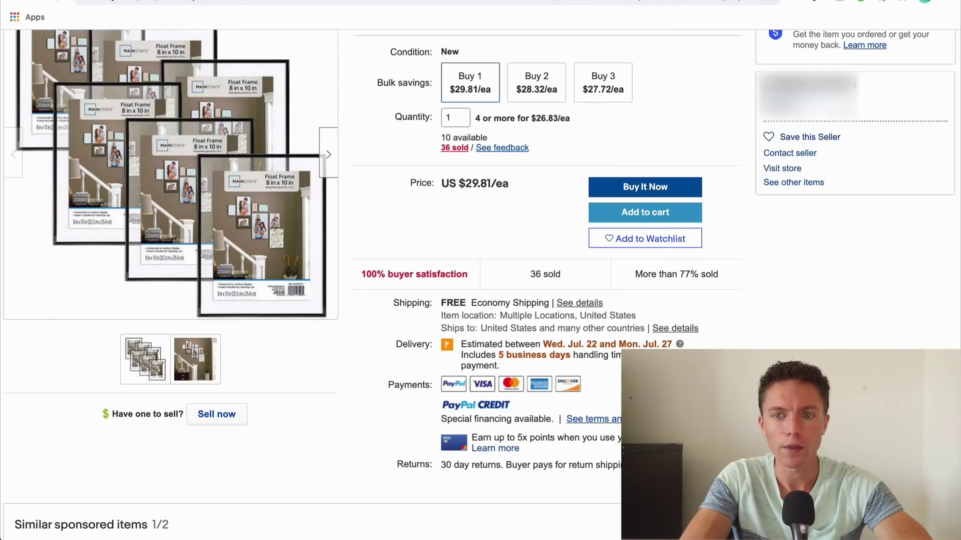
left_click(724, 2)
key("Return")
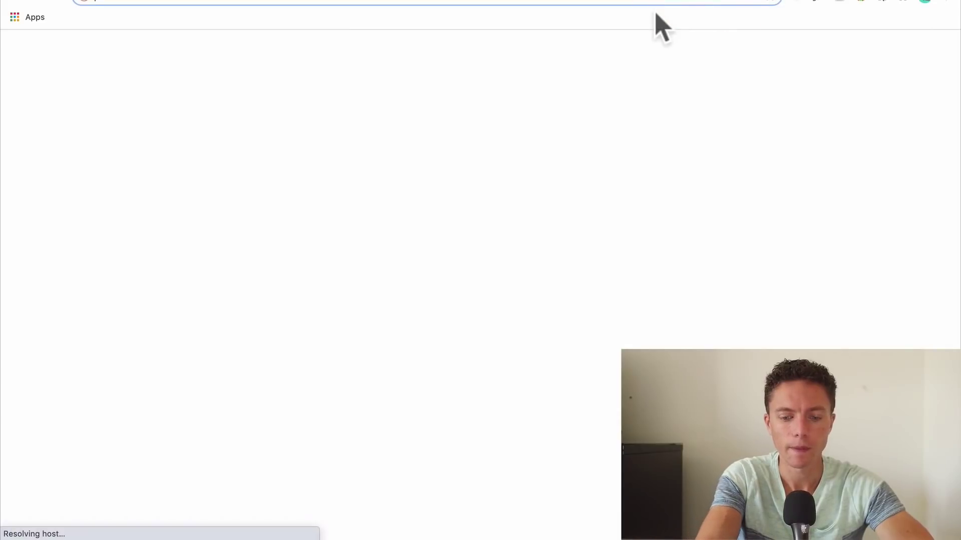
type("36*")
key("super+v")
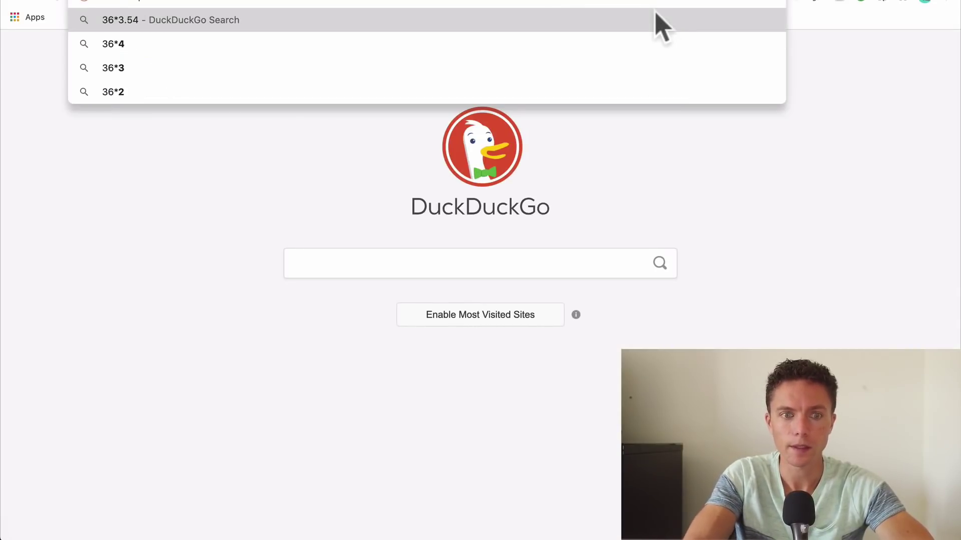
key("Return")
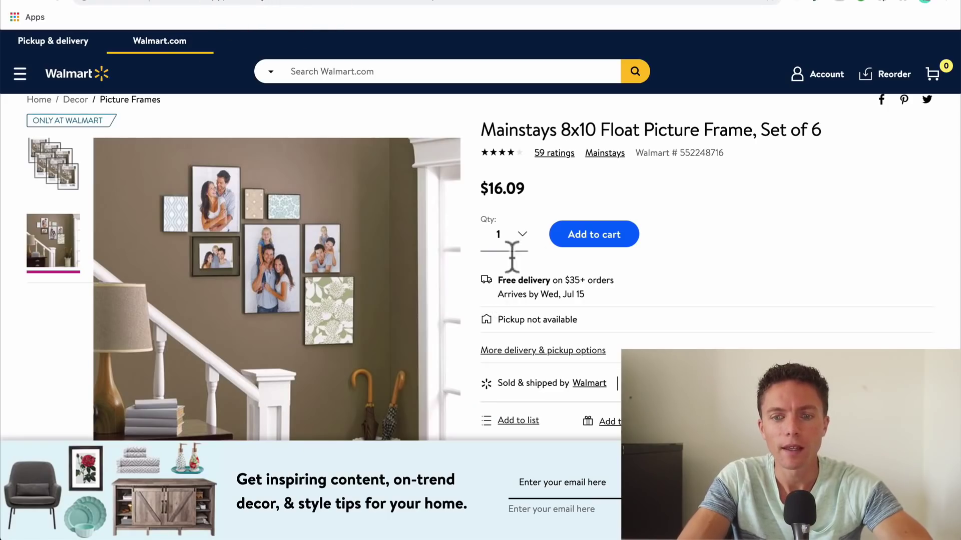
Highlight the price of the Mainstays 8x10 Float Picture Frame set on Walmart and review the product details
left_click_drag(524, 188, 490, 188)
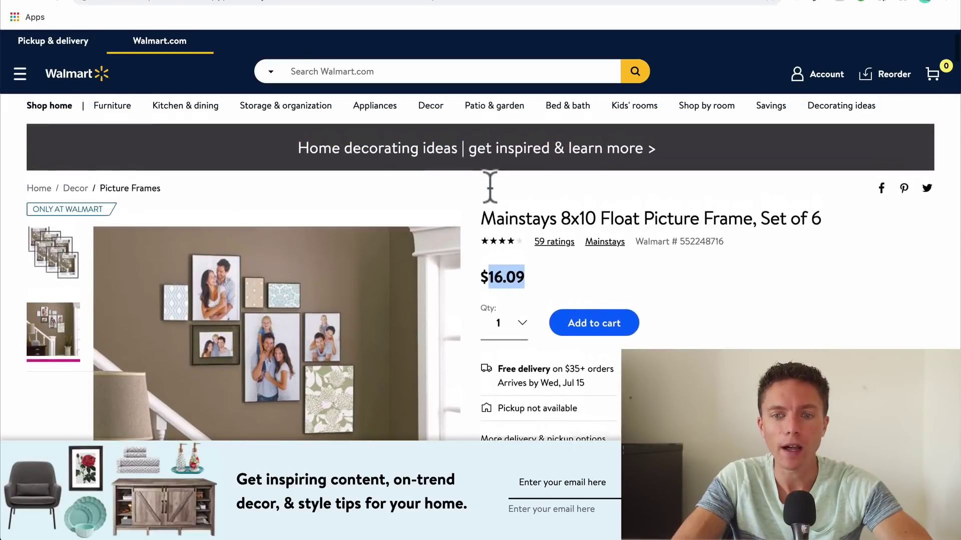
scroll(536, 295, "down", 3)
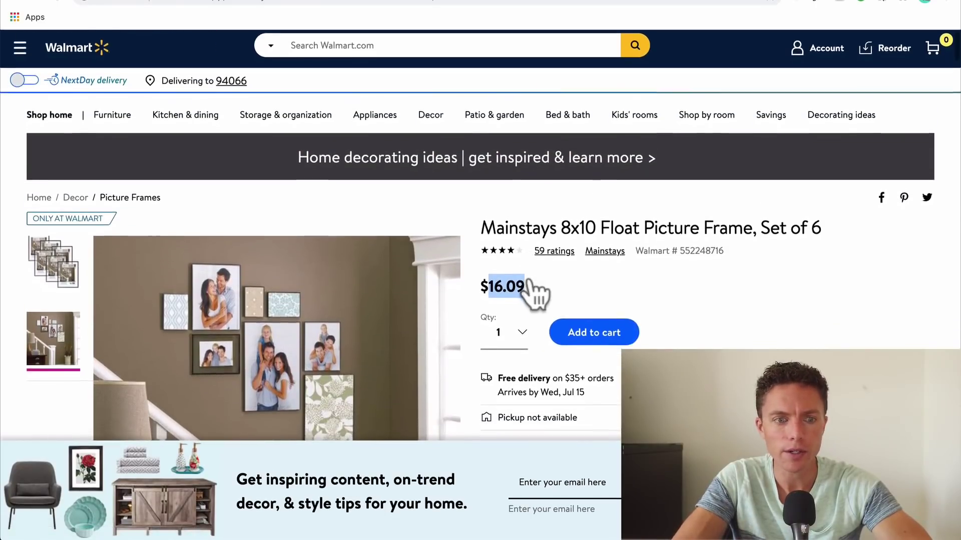
scroll(507, 172, "up", 2)
scroll(497, 275, "down", 2)
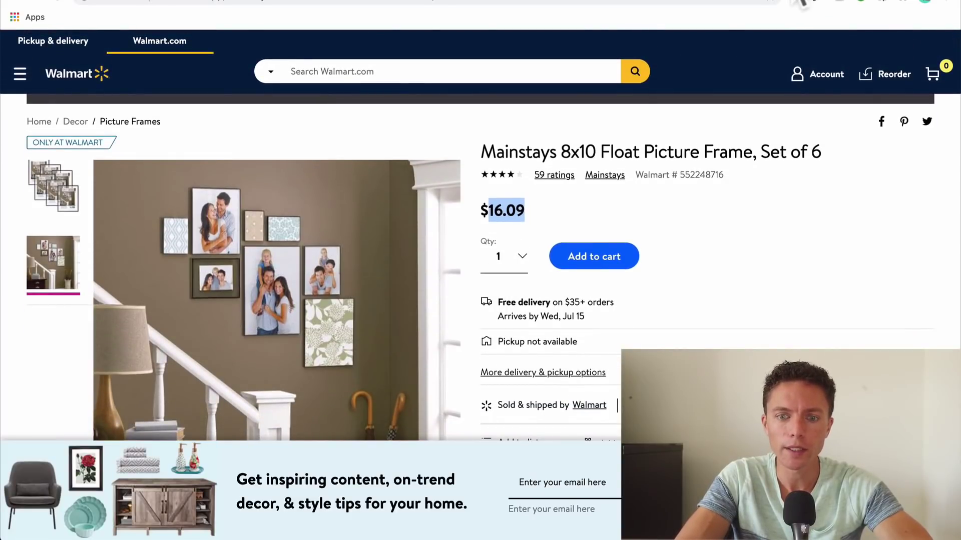
Calculate 16.09*.05 with a search in a new browser tab and highlight the first two decimals of the result
key("super+t")
type("16.0")
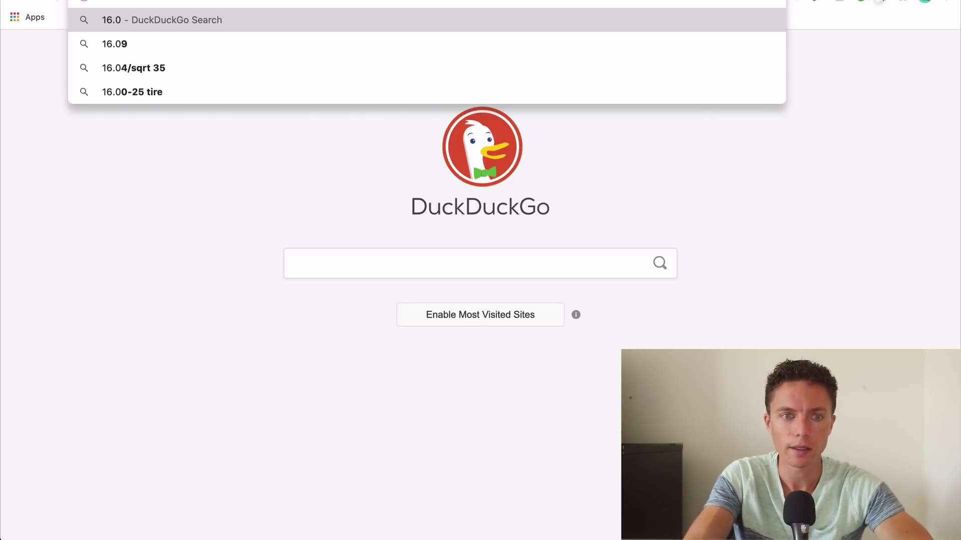
type("9*.65")
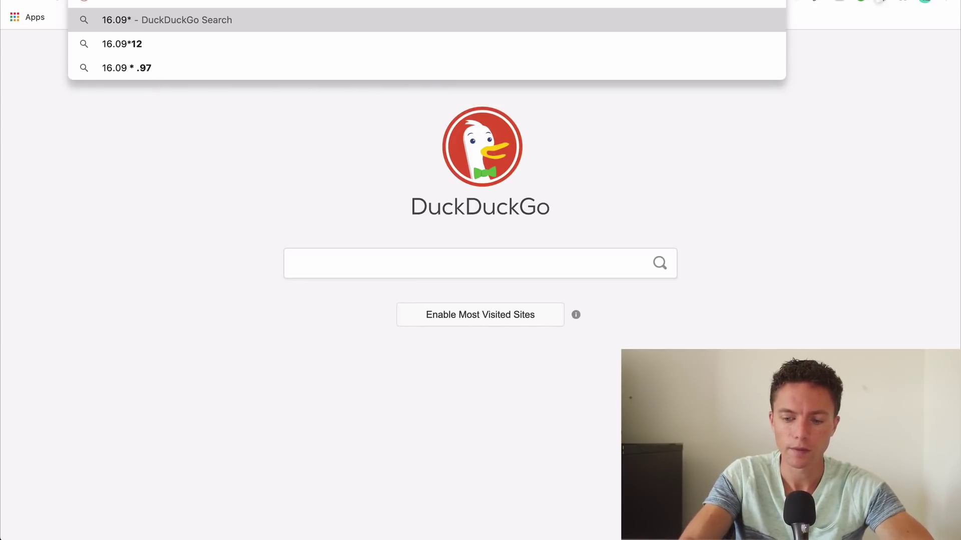
key("Return")
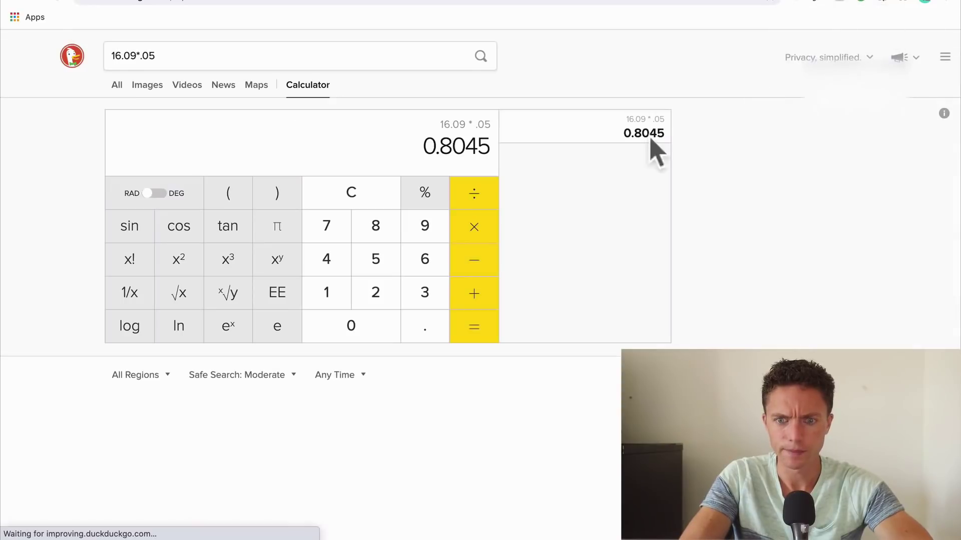
left_click(449, 146)
left_click_drag(449, 146, 465, 146)
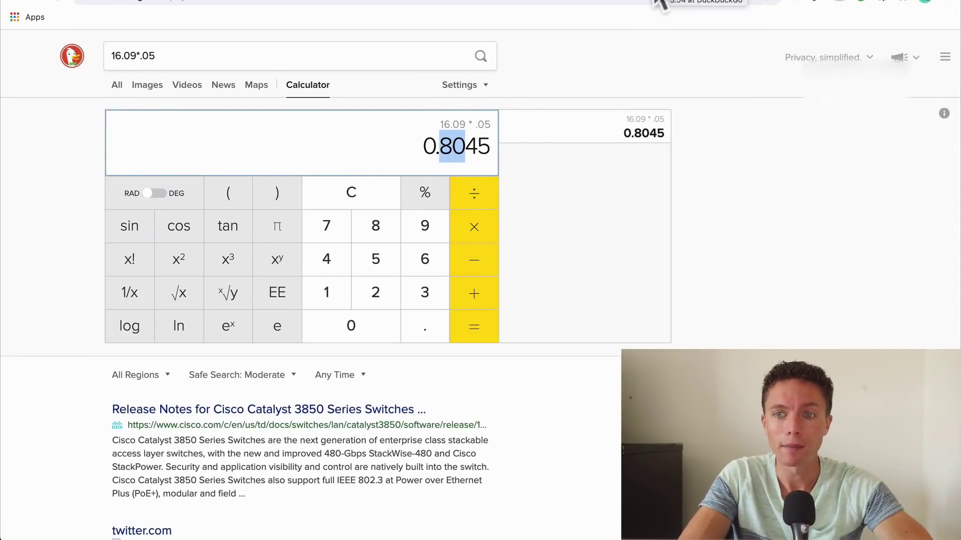
Replace the 36*3.54 search with 3.54+.80 to add the extra amount to the profit per sale
left_click(668, 2)
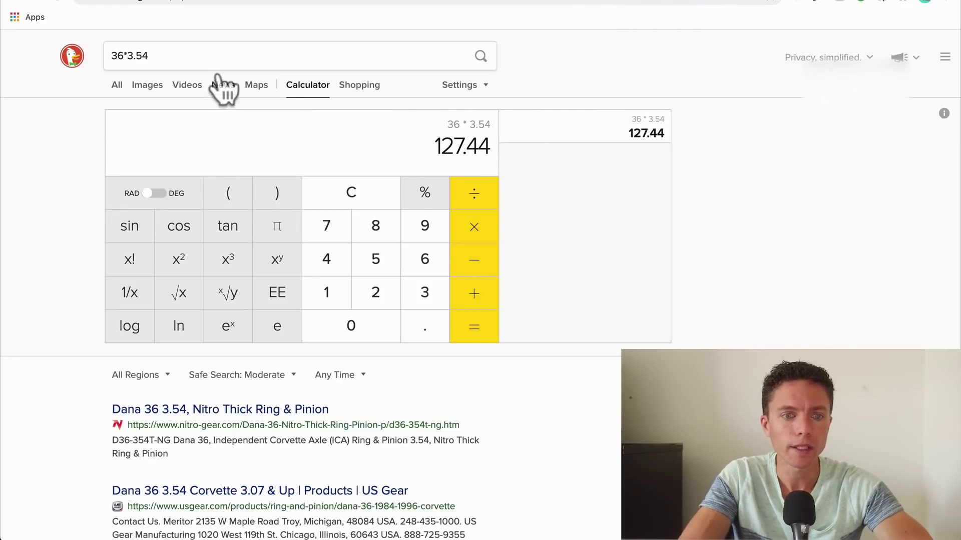
left_click(126, 54)
key("BackSpace")
key("BackSpace")
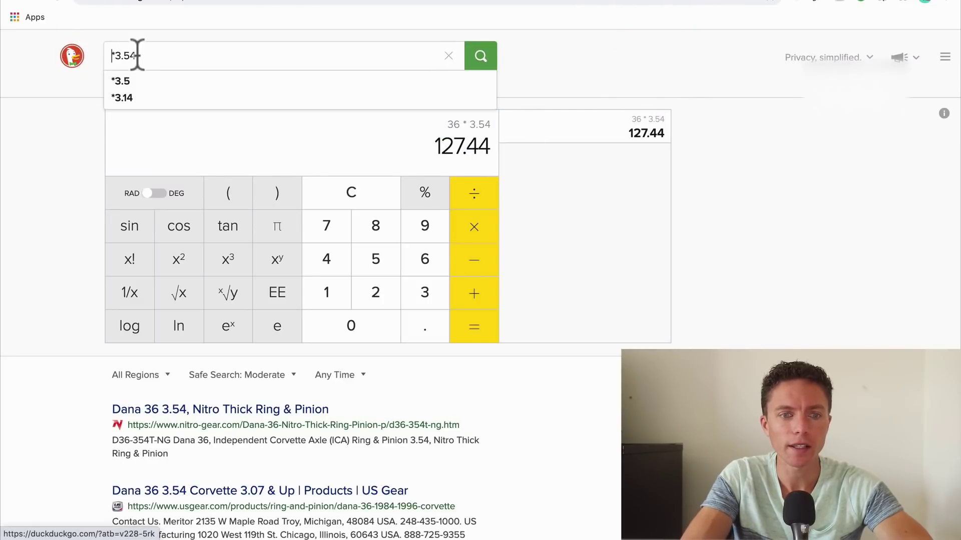
left_click(160, 57)
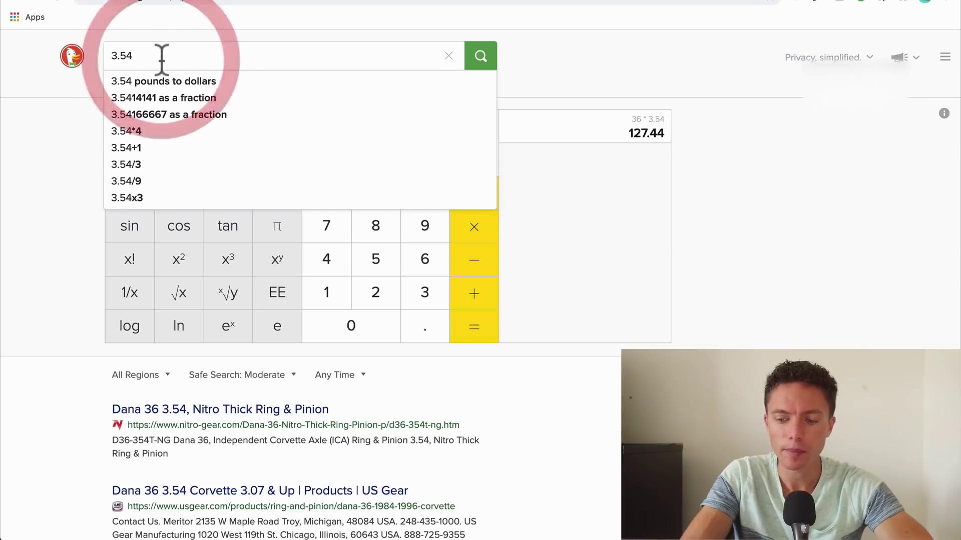
type("+.8")
key("BackSpace")
type(".80")
key("Return")
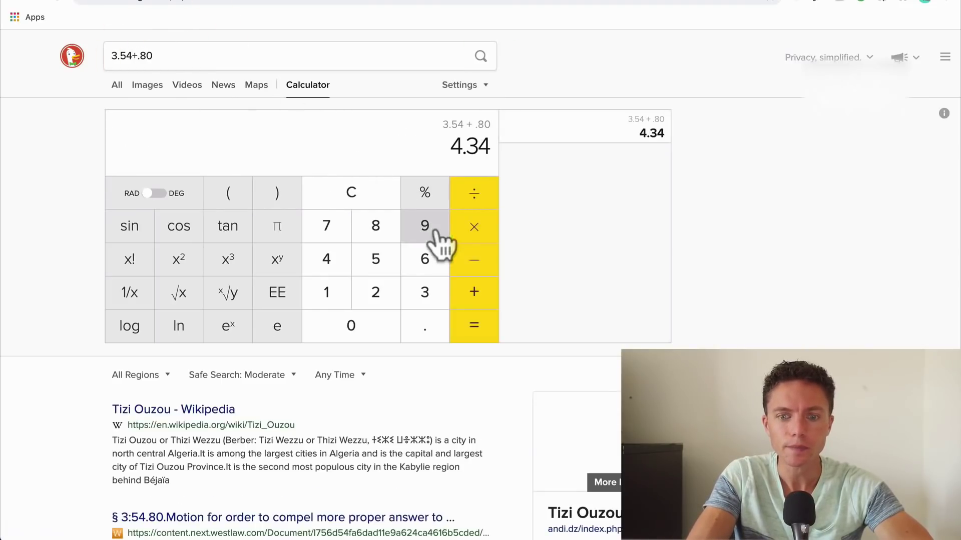
Multiply the resulting profit per sale by 36 in the DuckDuckGo calculator
left_click(475, 228)
type("3")
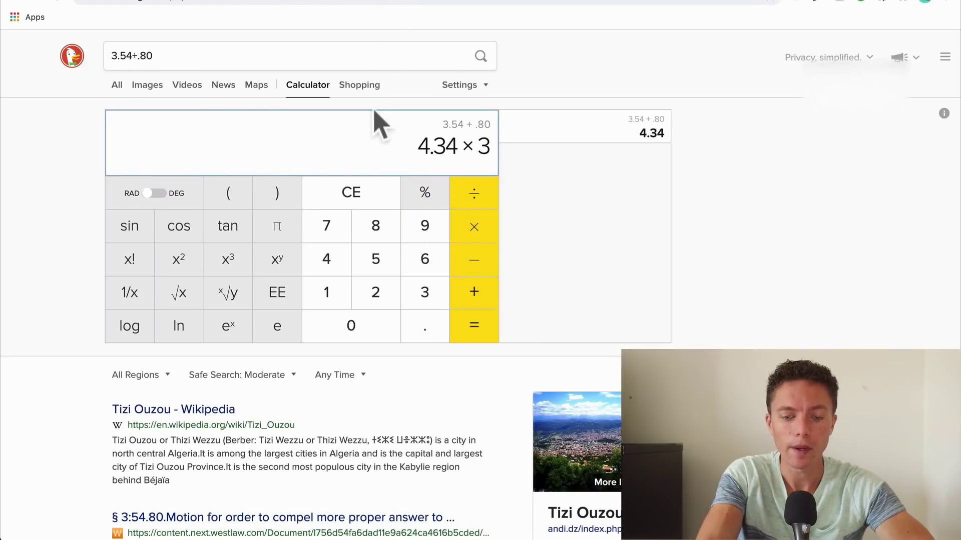
type("6")
left_click(475, 328)
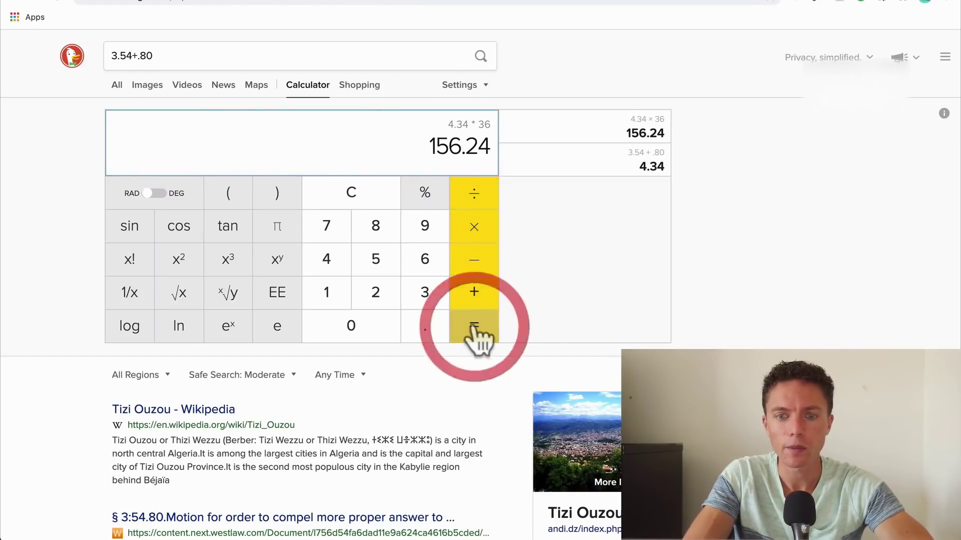
Review the fee calculator's total profit, the Walmart price and the seller information on the eBay listing
left_click(406, 2)
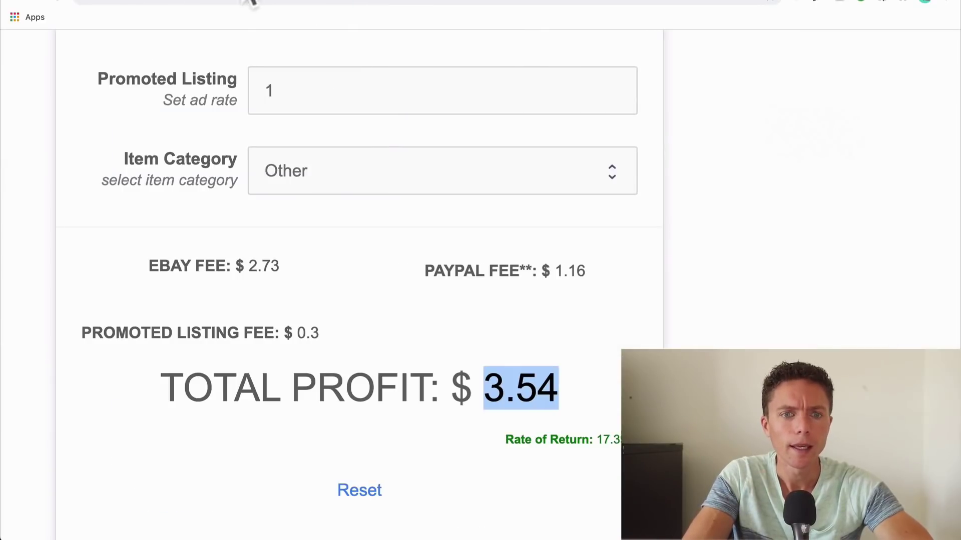
left_click(263, 2)
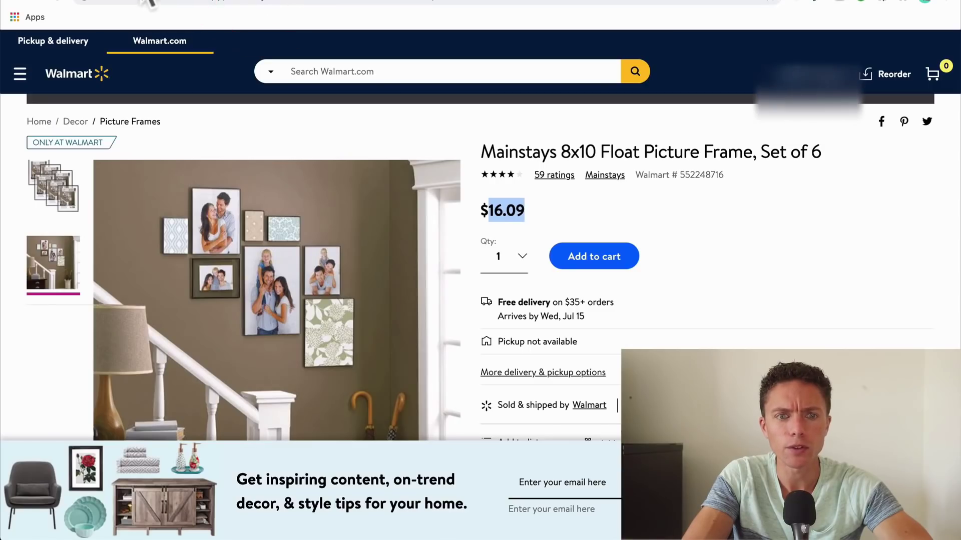
left_click(143, 2)
scroll(670, 165, "up", 2)
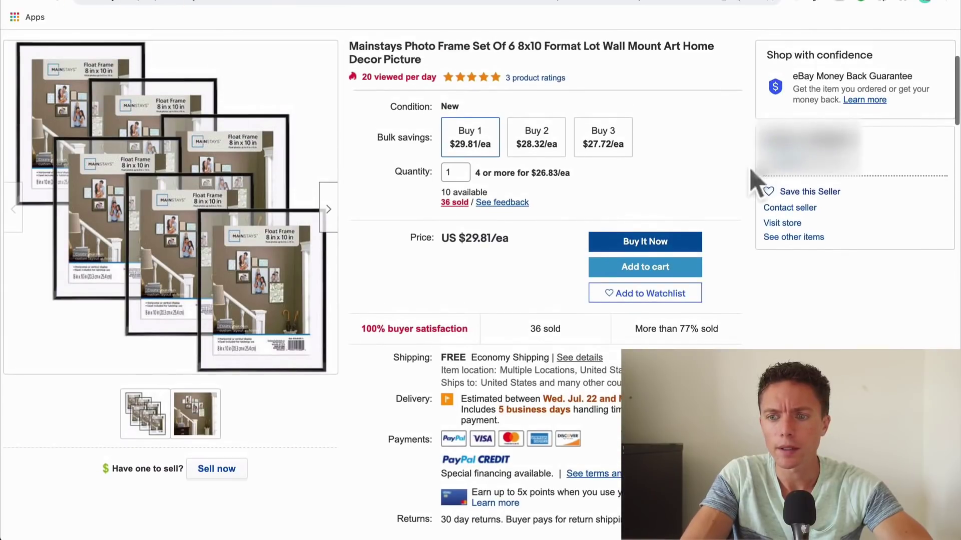
left_click(785, 172)
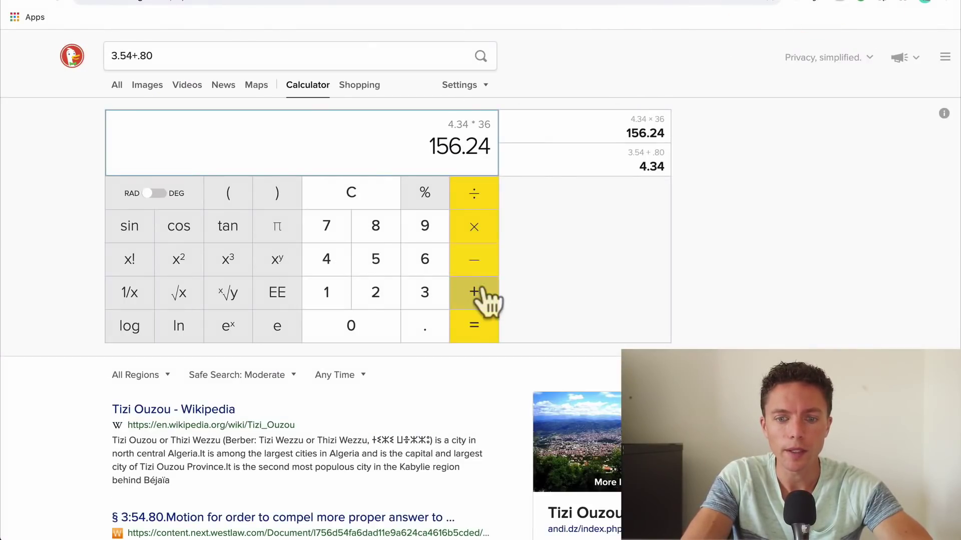
left_click(480, 290)
left_click(350, 336)
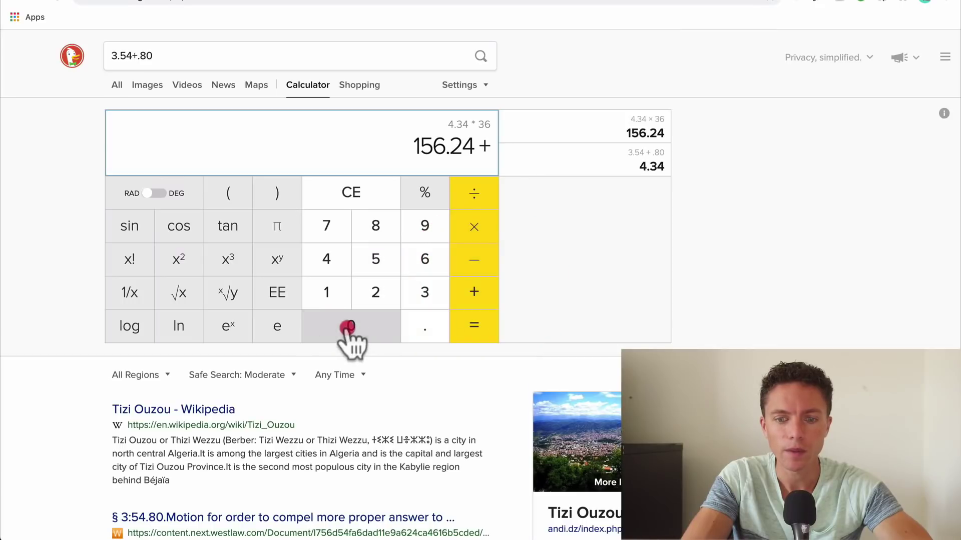
left_click(474, 327)
Multiply the profit for 36 sales by 400 in the DuckDuckGo calculator
left_click(474, 226)
left_click(326, 259)
double_click(333, 328)
left_click(473, 323)
left_click(445, 147)
mouse_move(446, 147)
left_mouse_down()
mouse_move(468, 148)
mouse_move(446, 145)
left_mouse_up()
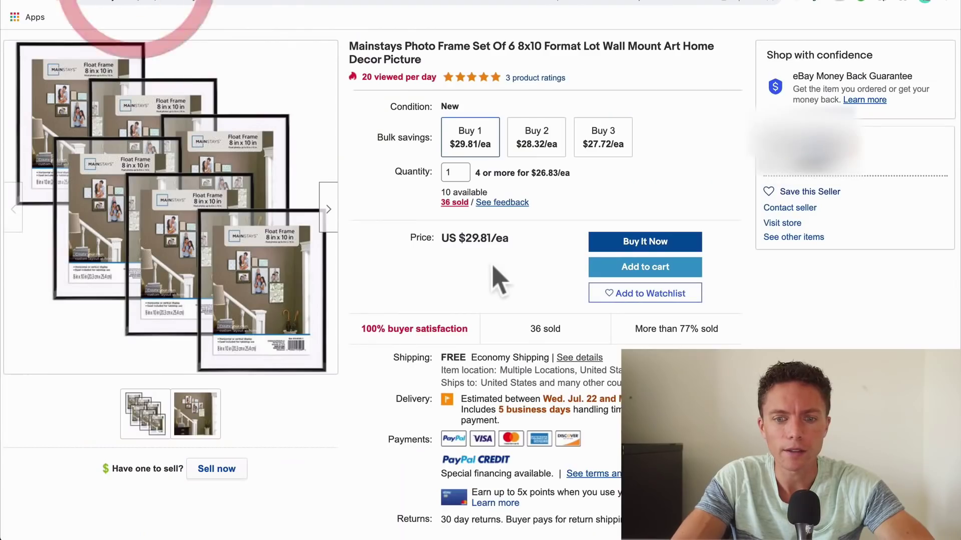
Switch between the Buy 2 and Buy 3 bulk savings options on the eBay frame listing to compare their prices
scroll(494, 274, "down", 1)
scroll(496, 279, "up", 1)
scroll(497, 280, "up", 3)
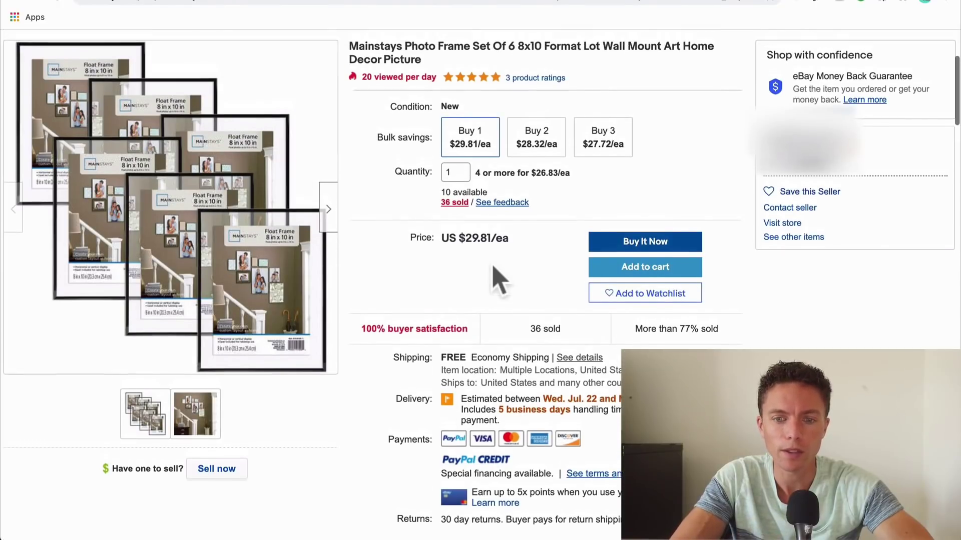
scroll(497, 280, "up", 1)
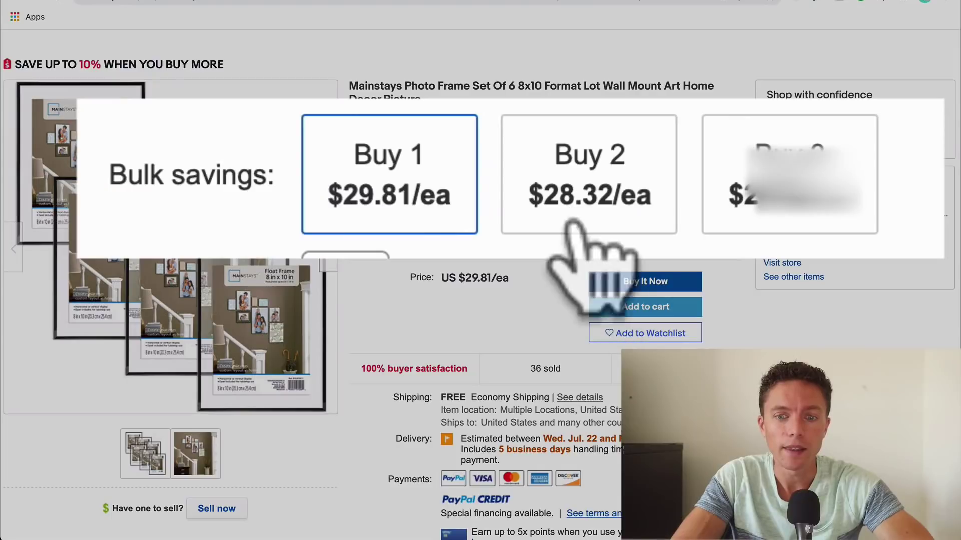
left_click(534, 186)
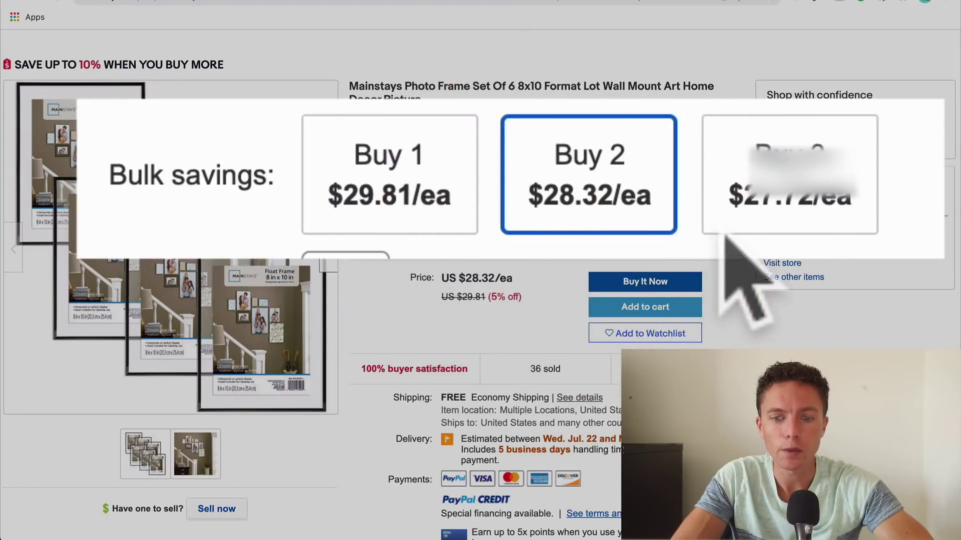
left_click(713, 225)
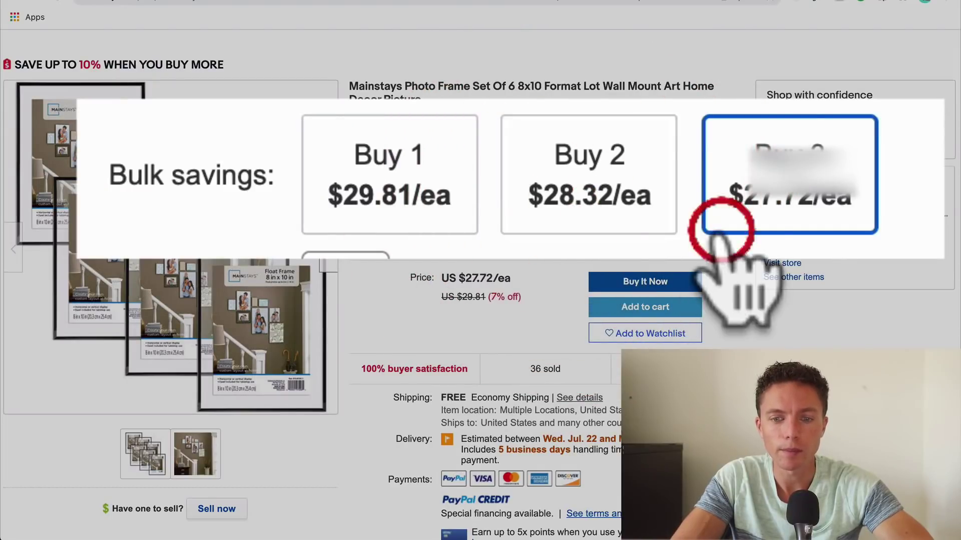
left_click(625, 220)
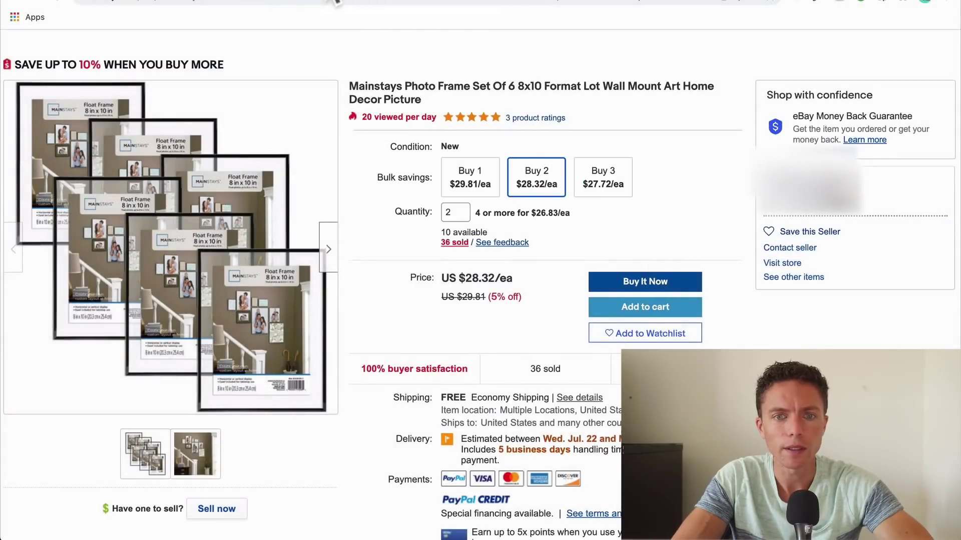
Check the frame set's price on Walmart, the fee calculator entries and the bulk price on the eBay listing
left_click(325, 2)
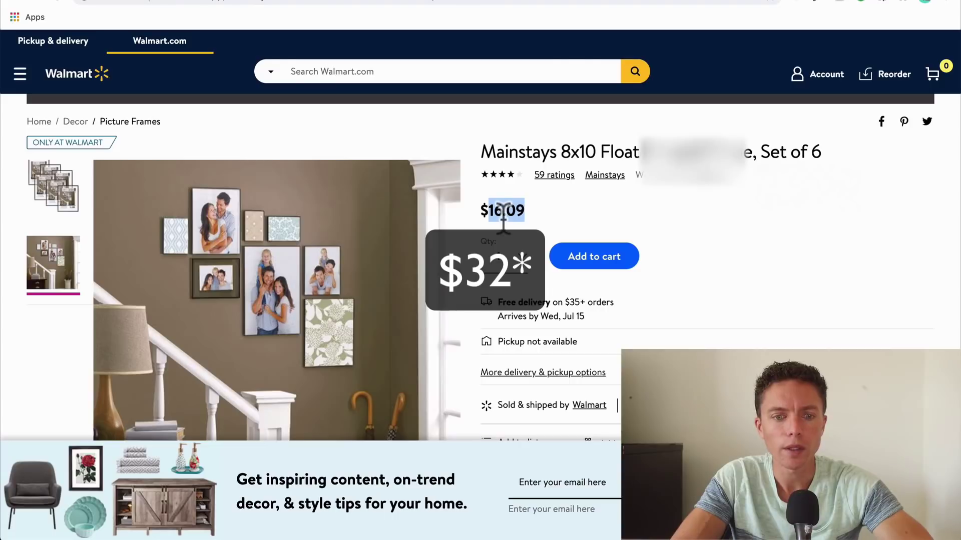
left_click(127, 4)
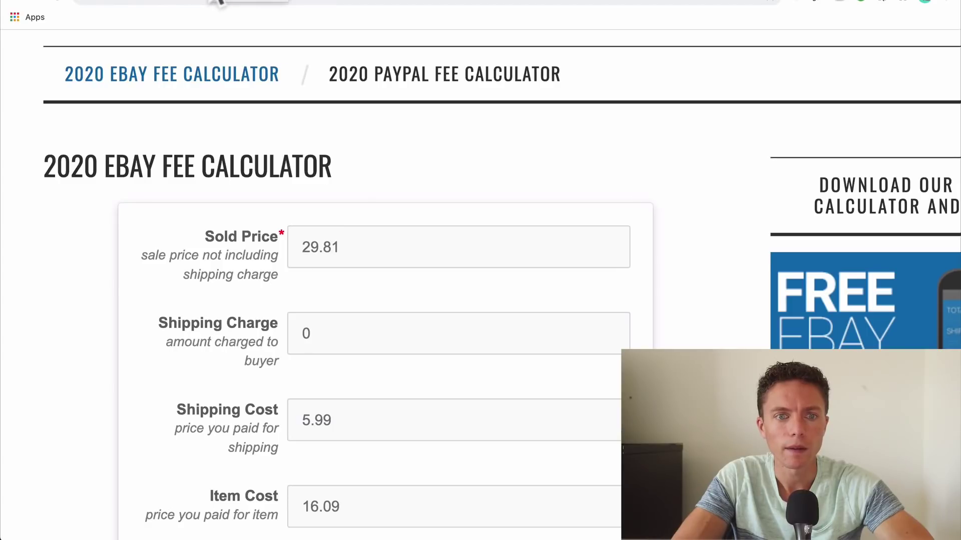
left_click(141, 2)
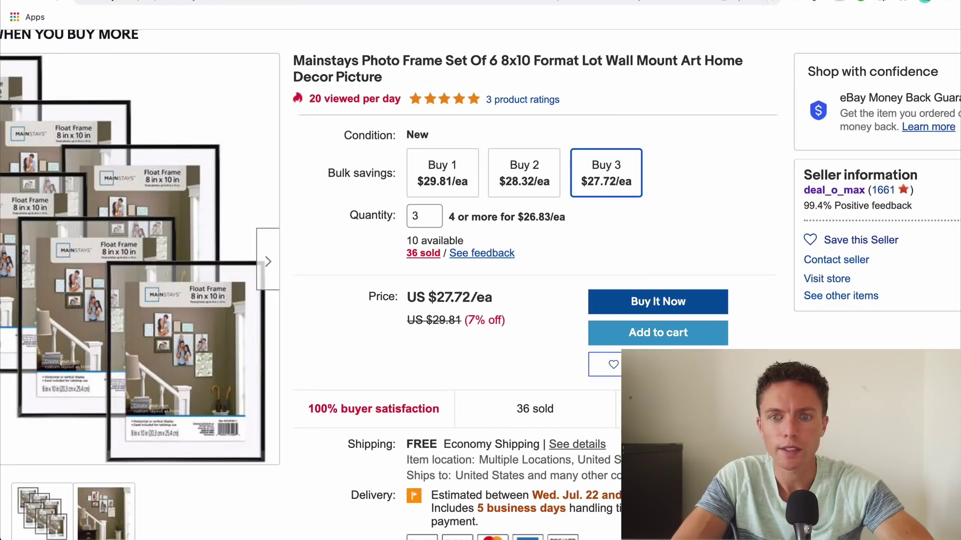
Replace the 3.54+.80 search with 27.72*3 to calculate the sale price for three sets
left_click(702, 2)
left_click_drag(214, 48, 100, 54)
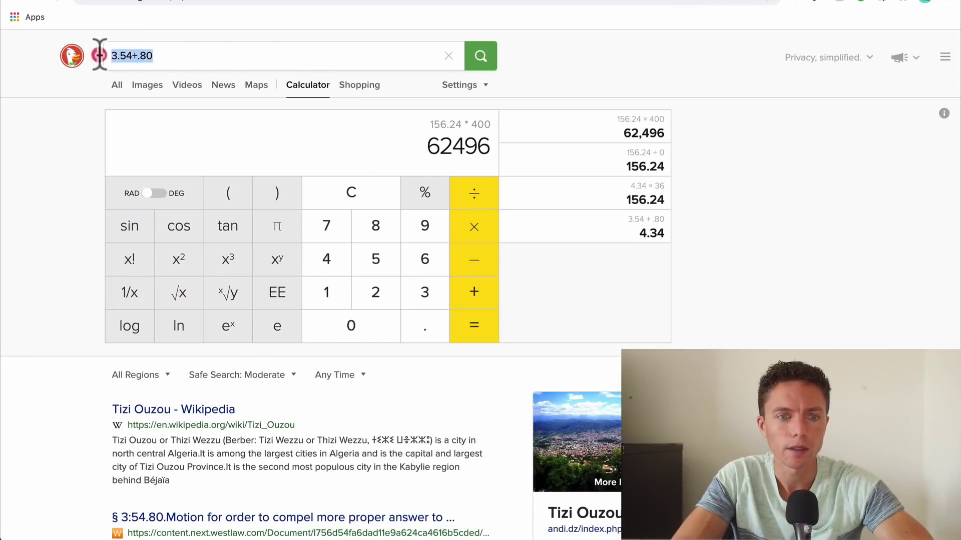
type("27.7")
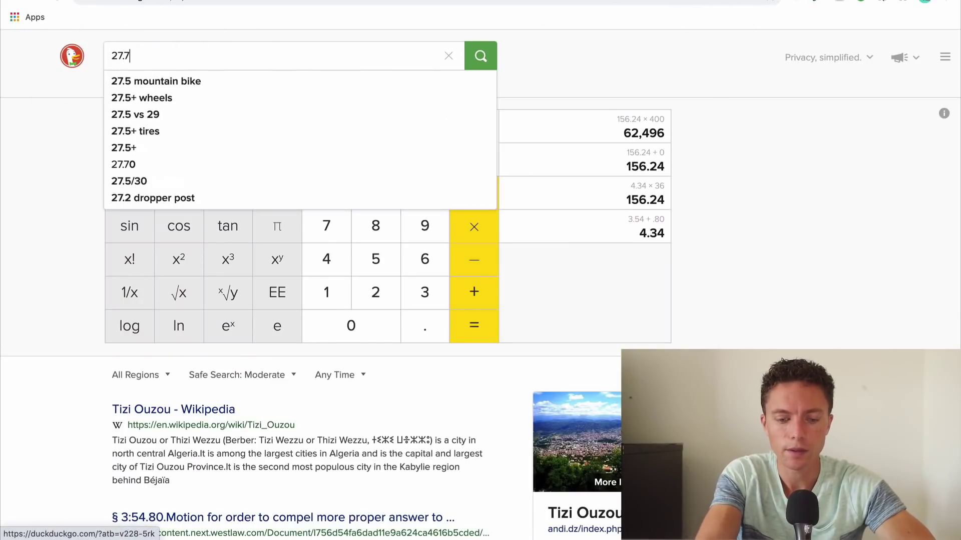
type("2*3")
key("Return")
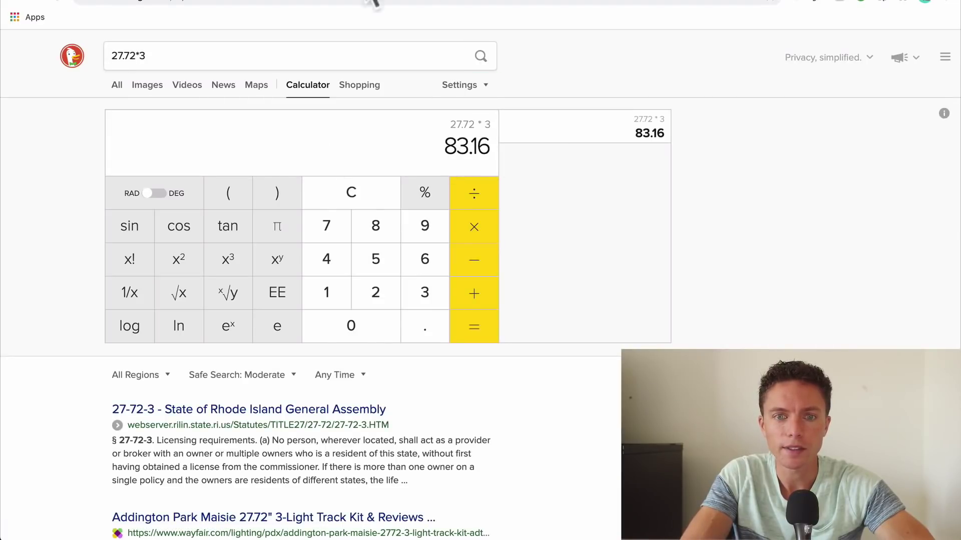
Set the Sold Price to 83.16 and the Shipping Cost to 0 in the eBay fee calculator, checking Walmart's free delivery threshold
left_click(494, 3)
left_click(271, 246)
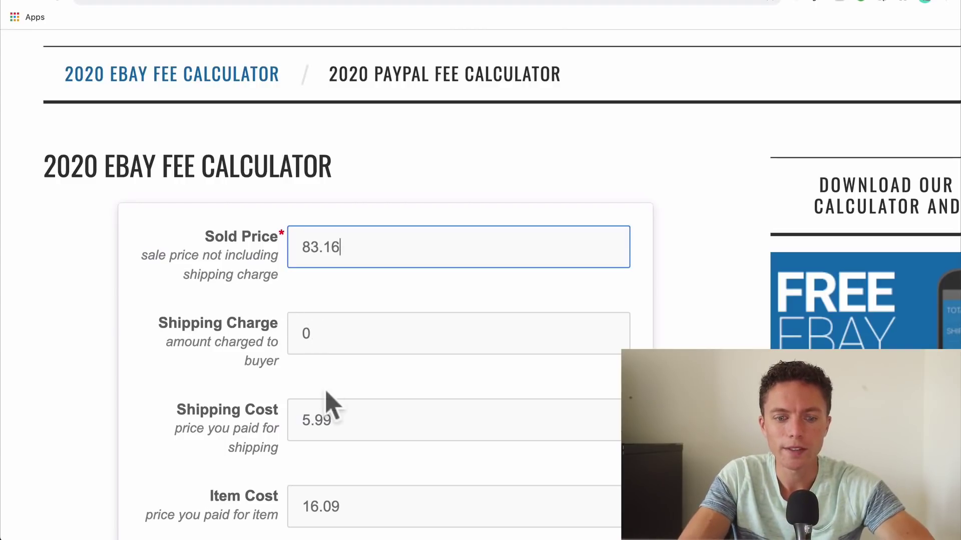
left_click(285, 427)
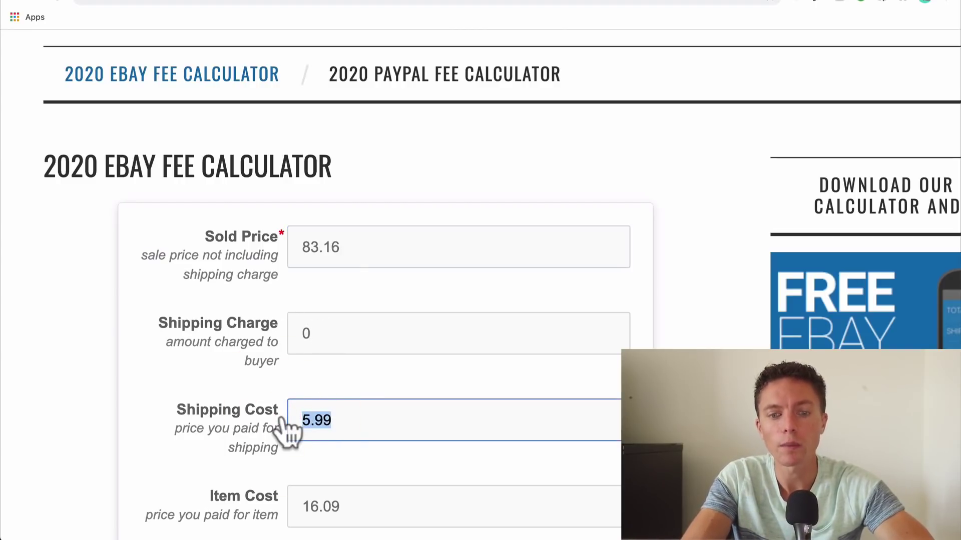
left_click(366, 1)
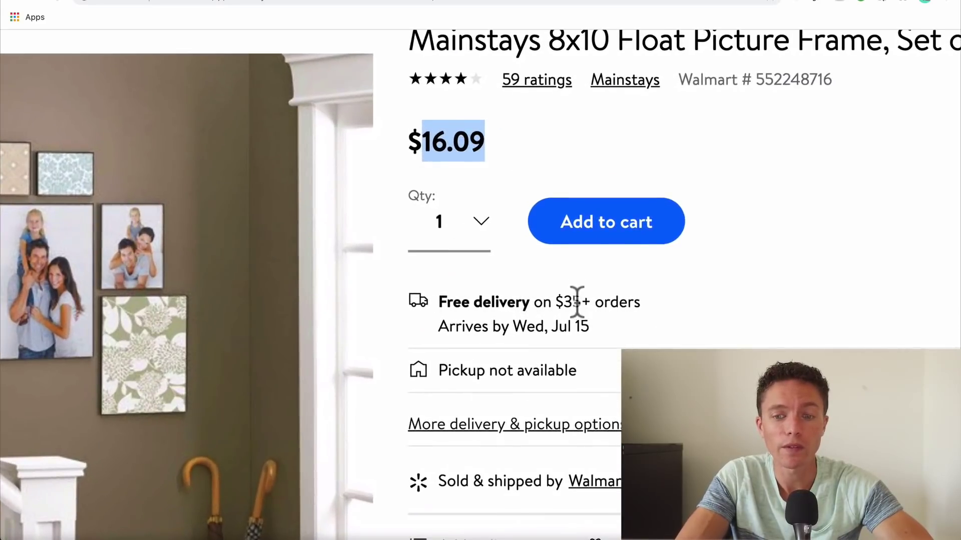
left_click_drag(569, 302, 576, 303)
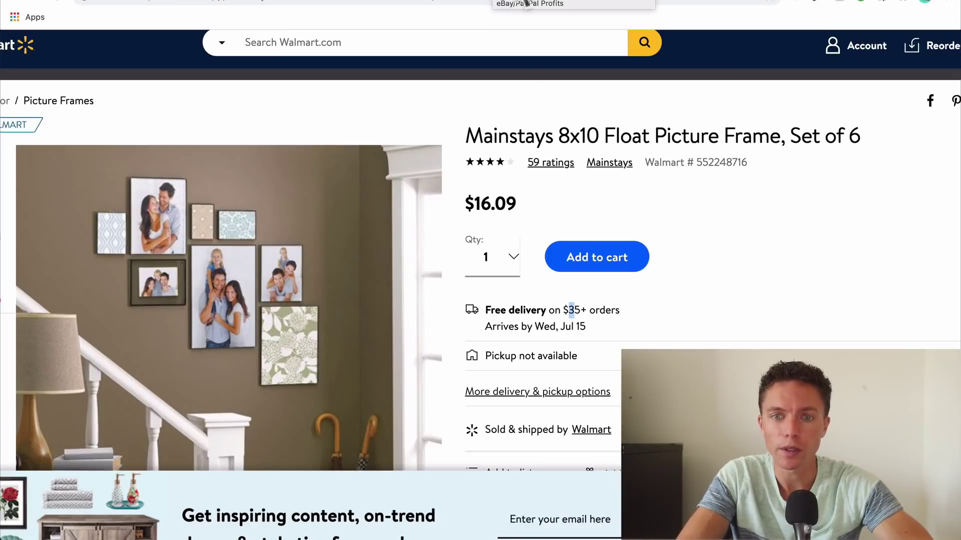
left_click(541, 3)
type("0")
Set the frame set's quantity to 3 on Walmart and review the delivery and product details
scroll(404, 398, "down", 4)
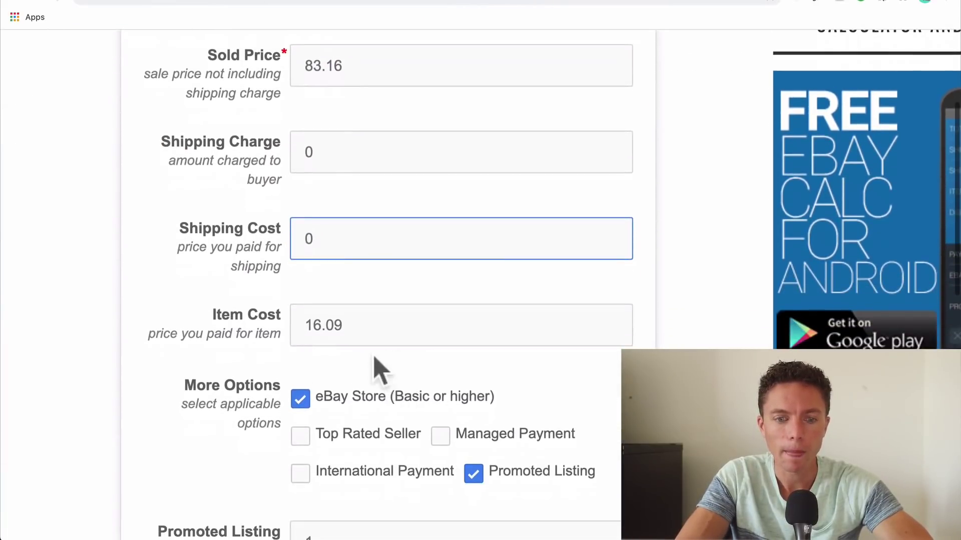
left_click_drag(377, 330, 301, 326)
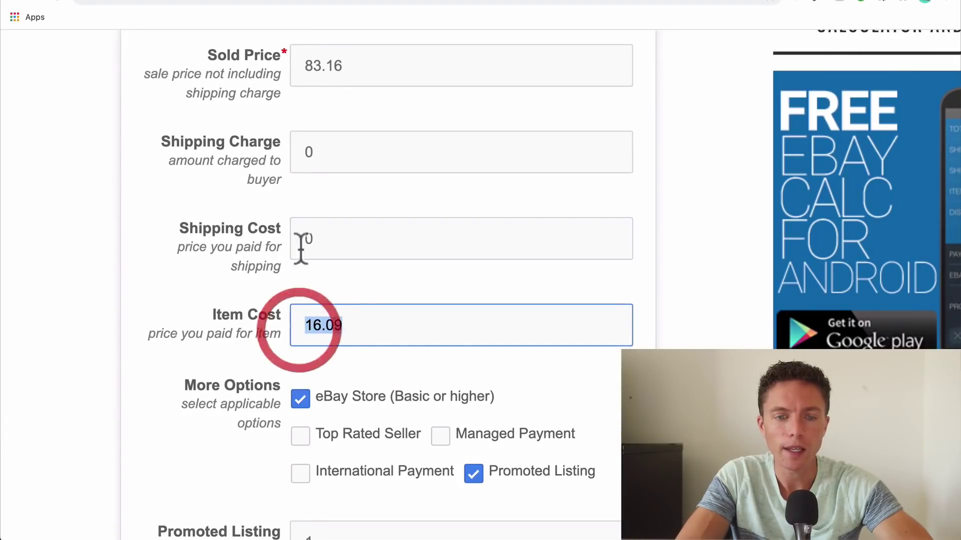
left_click(365, 2)
scroll(536, 280, "down", 1)
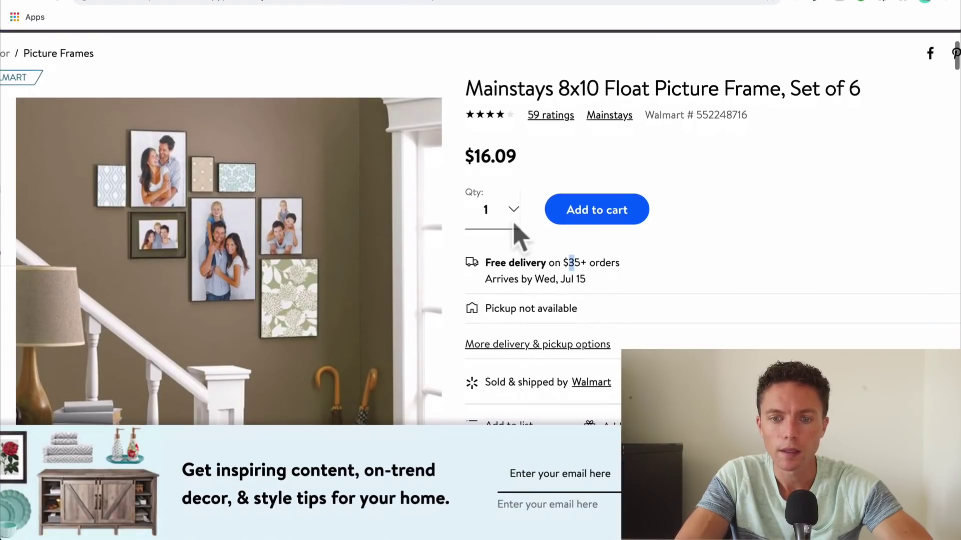
left_click(505, 206)
left_click(499, 235)
key("ctrl+minus")
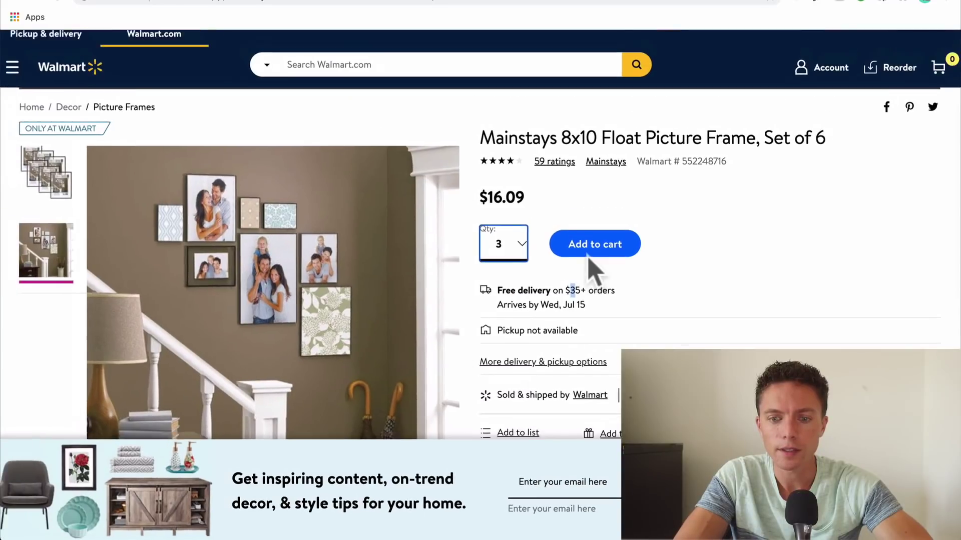
scroll(588, 257, "down", 3)
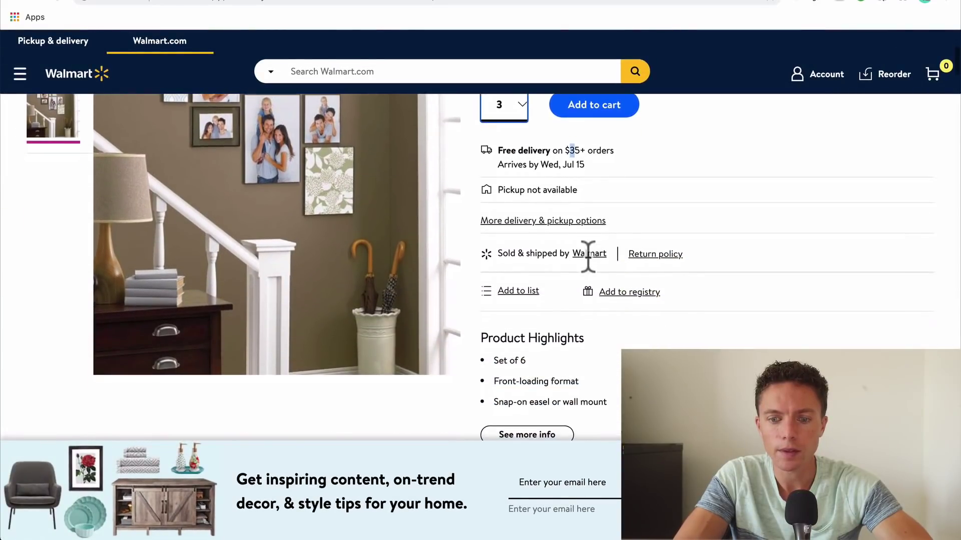
scroll(588, 256, "up", 4)
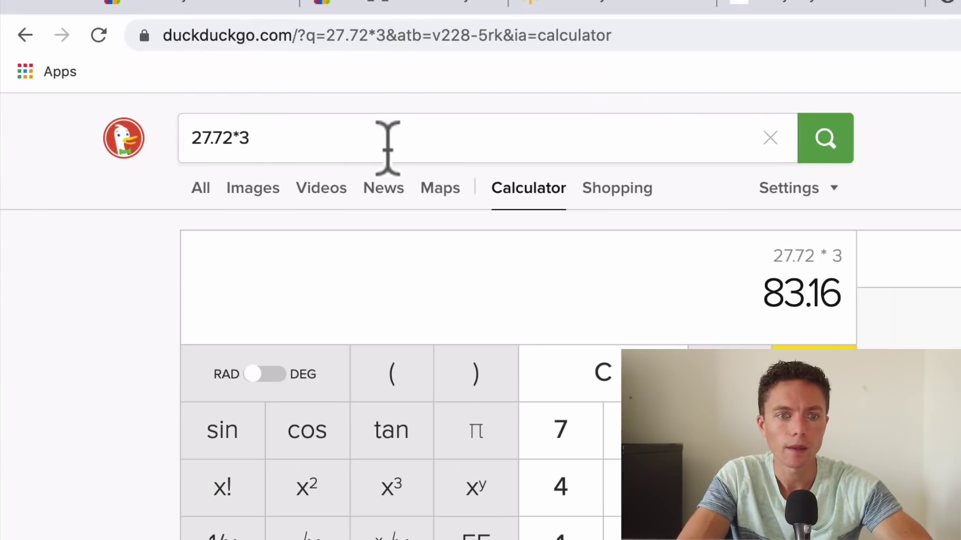
Change the calculator search to 16.09*3 to get the Walmart cost of three sets
left_click(382, 135)
left_click_drag(234, 135, 171, 135)
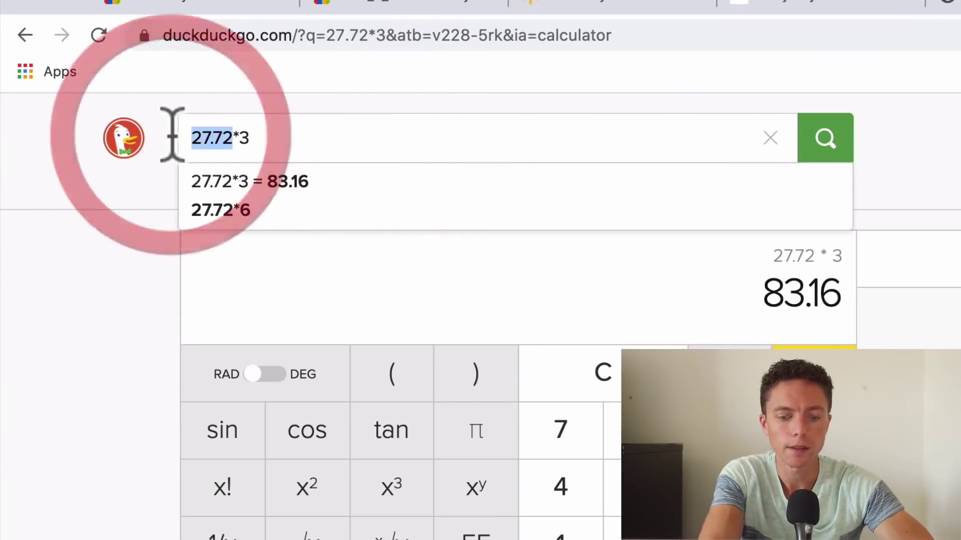
type("16.09")
key("Return")
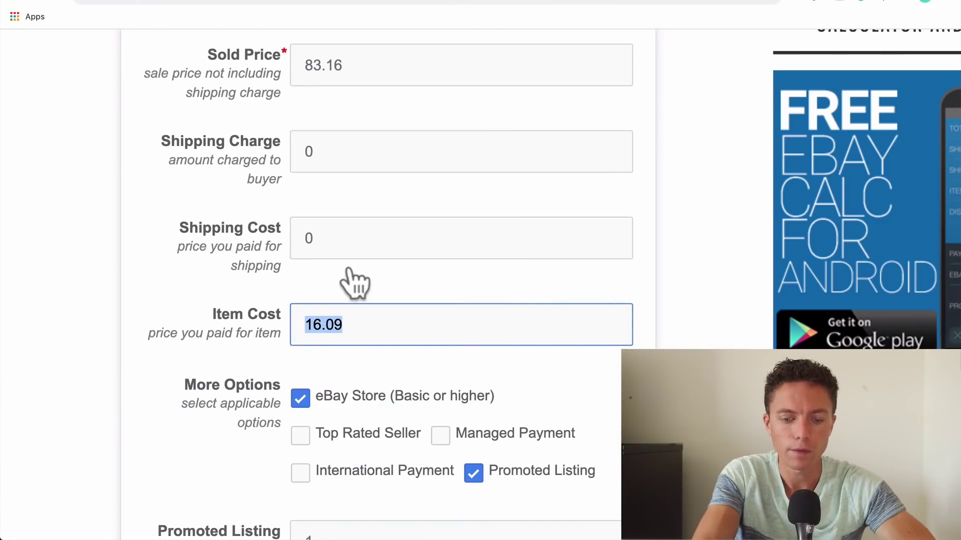
Set the Item Cost to 48.27 in the eBay fee calculator and highlight the total profit amount
type("48.27")
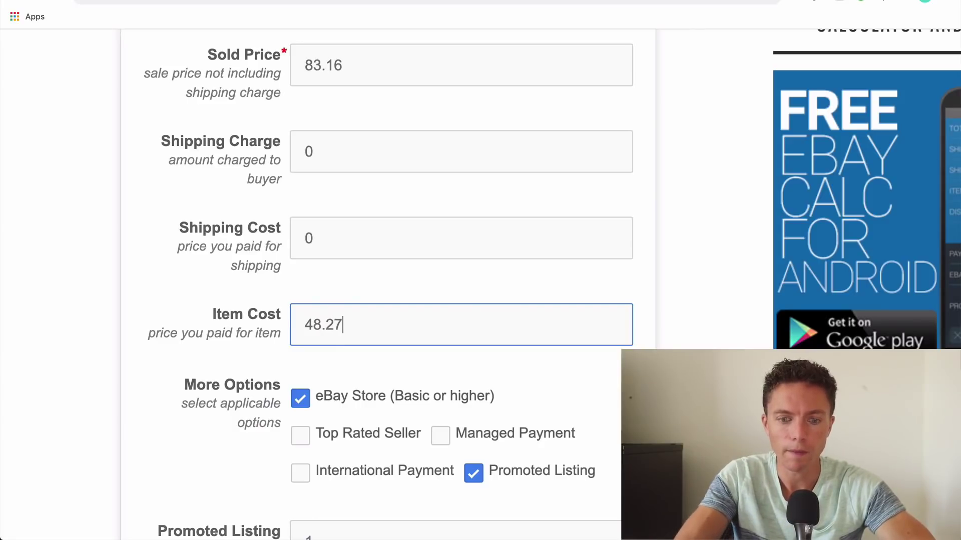
left_click(492, 381)
scroll(336, 417, "down", 2)
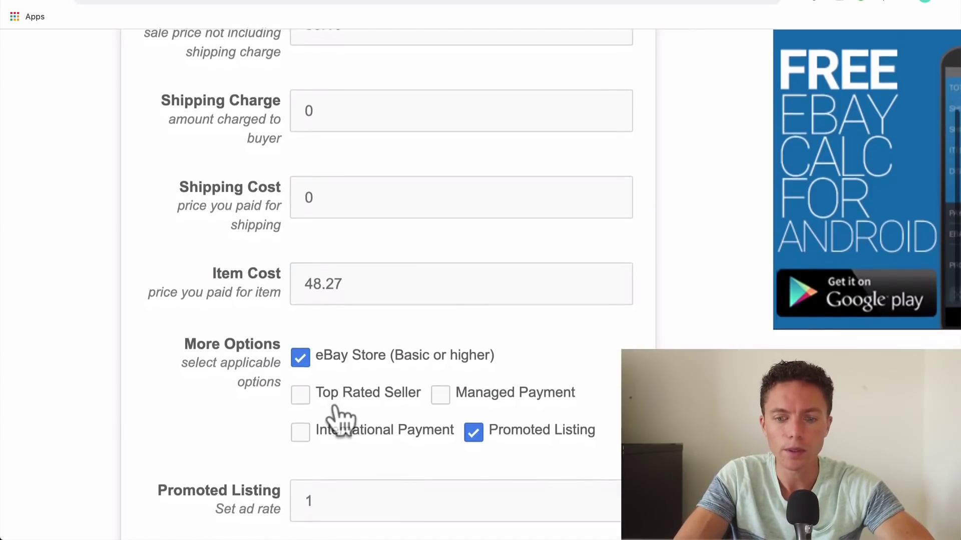
scroll(460, 396, "down", 5)
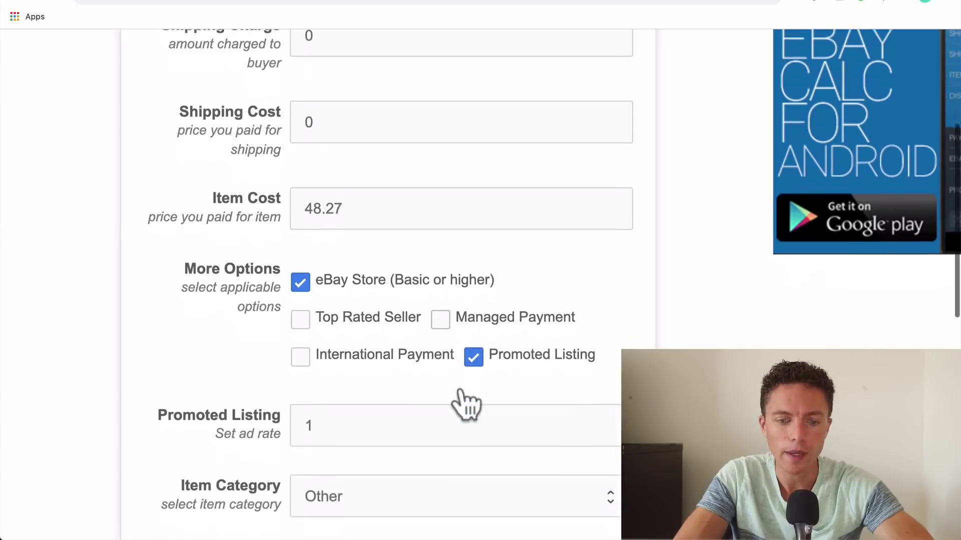
scroll(461, 387, "down", 6)
left_click(499, 435)
left_click_drag(499, 435, 590, 452)
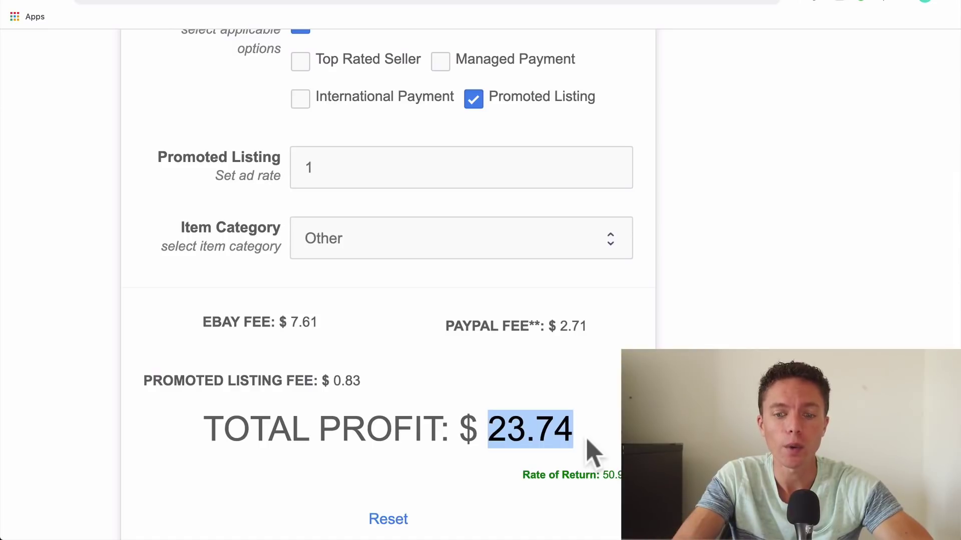
Multiply the three-set cost of 48.27 by .05 in the calculator and recheck the total profit in the eBay fee calculator
scroll(599, 160, "up", 5)
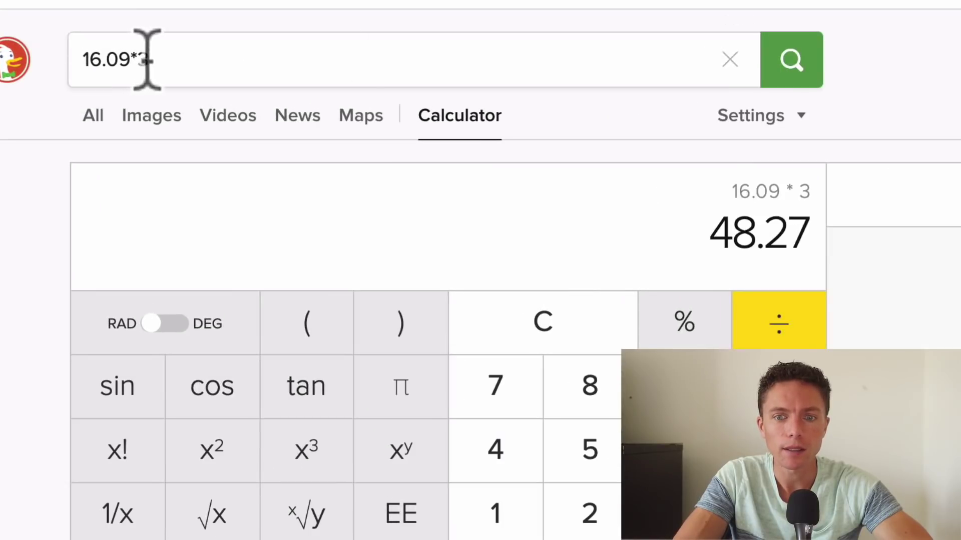
left_click(779, 386)
type(".")
left_click(575, 535)
left_click(590, 449)
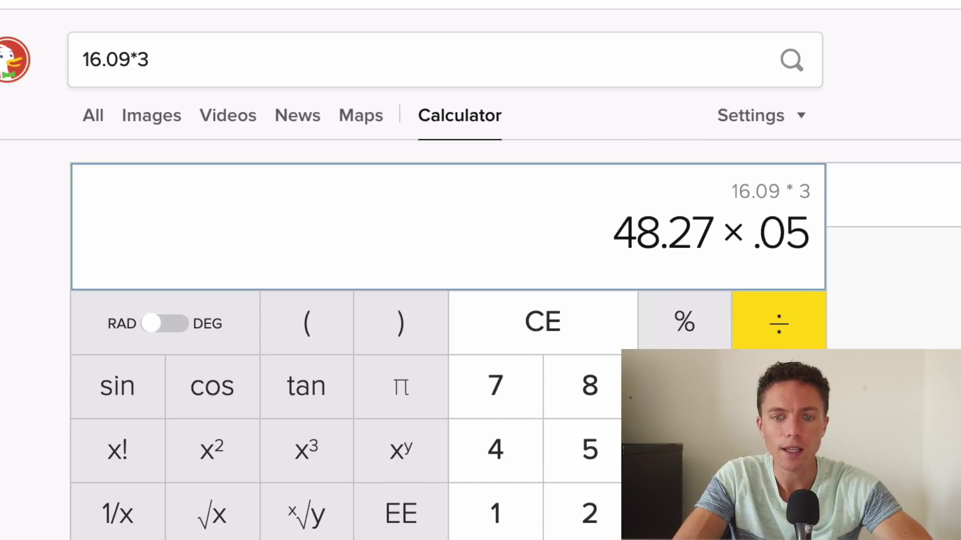
key("Return")
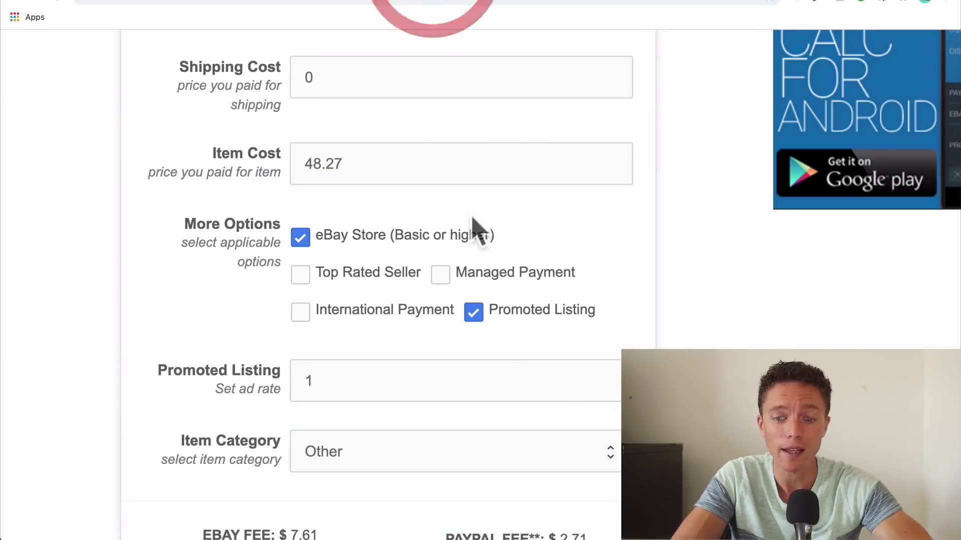
scroll(474, 223, "down", 3)
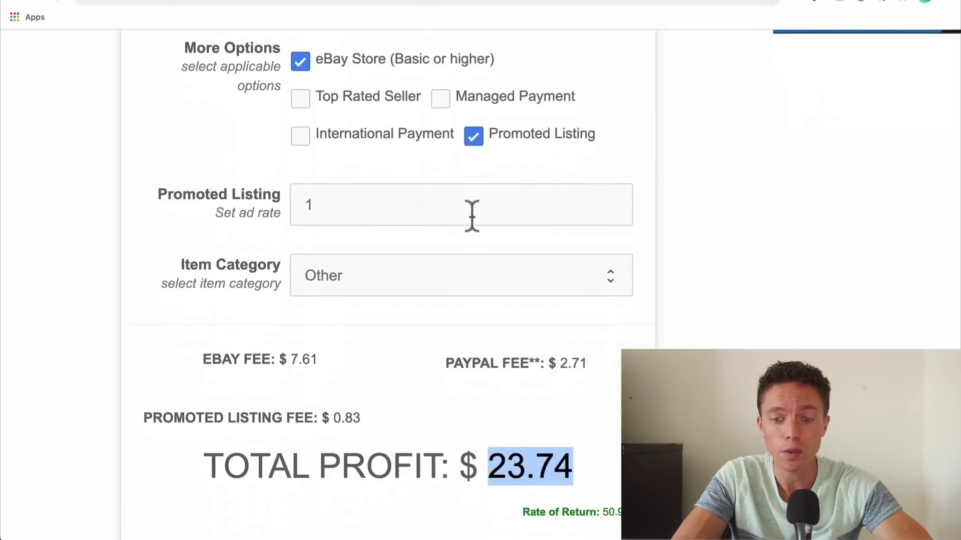
scroll(471, 216, "down", 1)
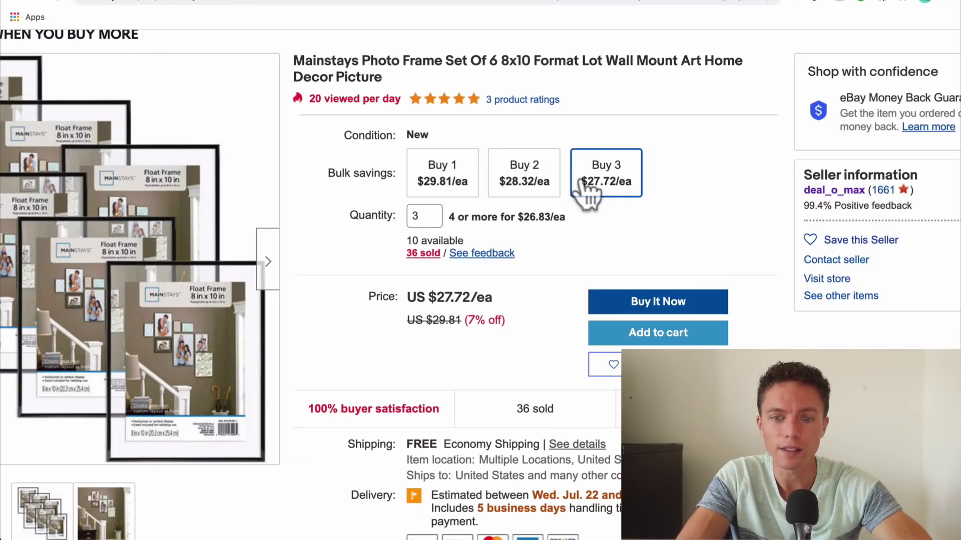
Review the eBay frame set listing's shipping details and highlight the handling time under Delivery
key("ctrl+minus")
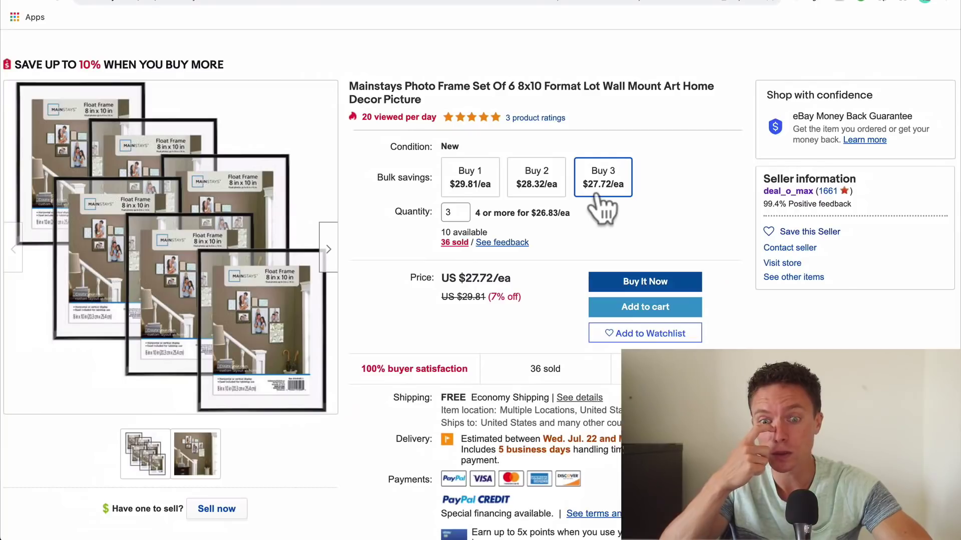
scroll(520, 386, "down", 2)
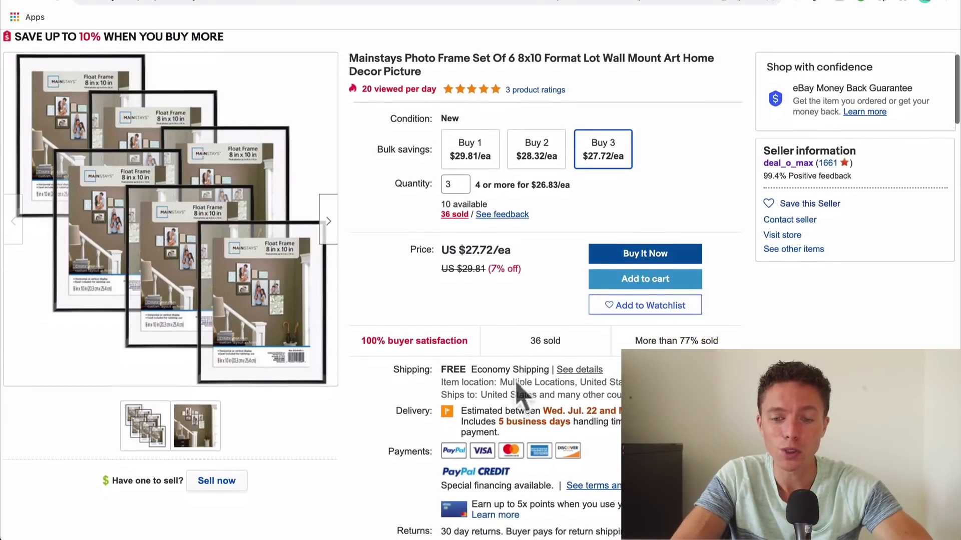
scroll(520, 390, "up", 3)
scroll(521, 393, "down", 5)
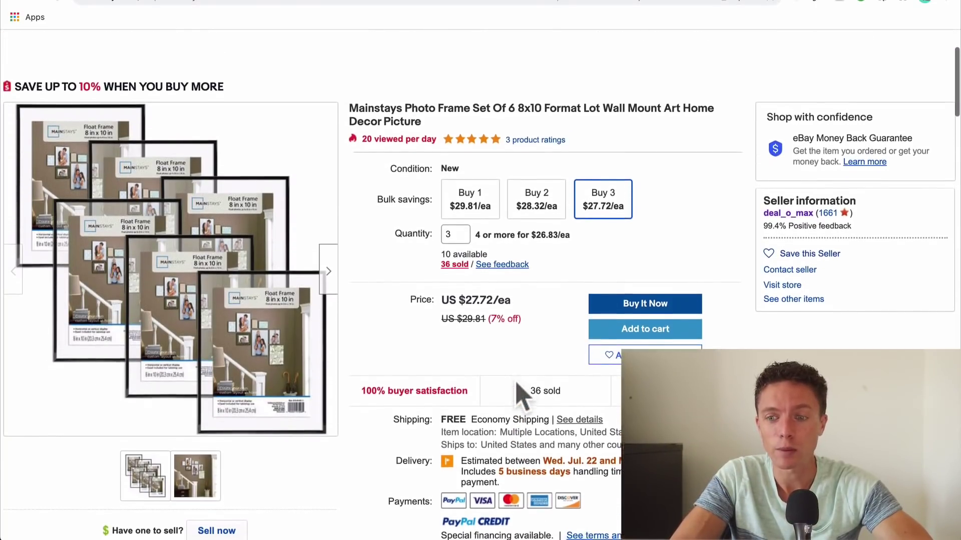
scroll(521, 396, "down", 1)
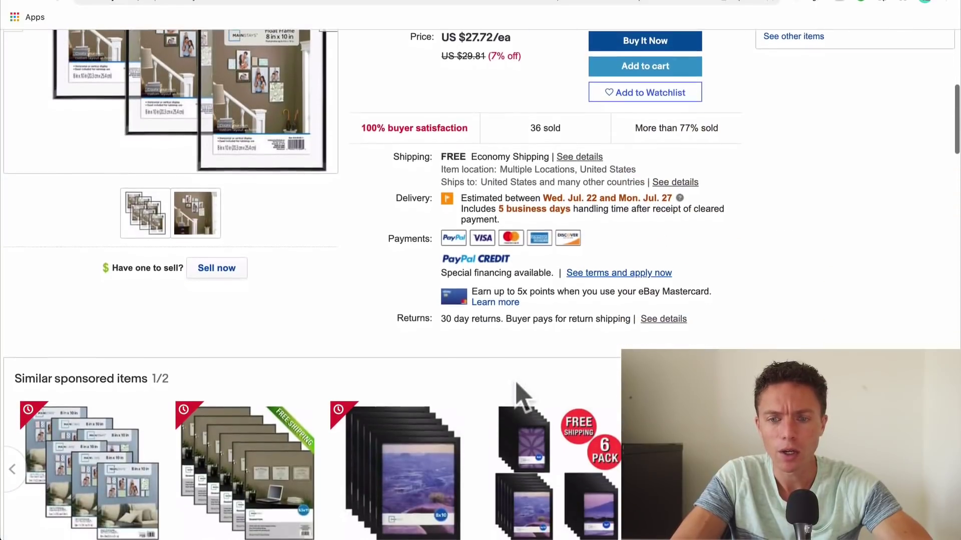
scroll(521, 395, "up", 1)
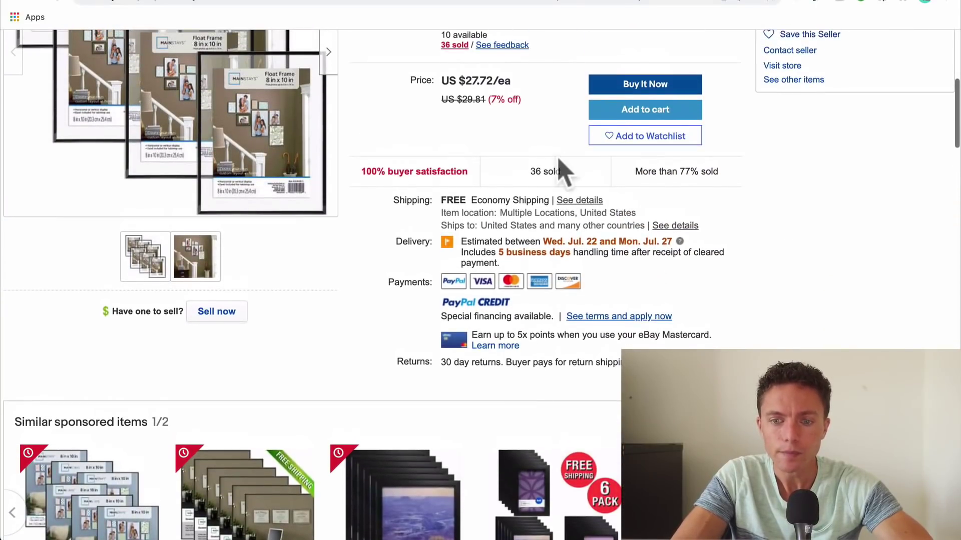
scroll(562, 172, "up", 1)
scroll(564, 278, "up", 3)
left_click_drag(436, 307, 484, 326)
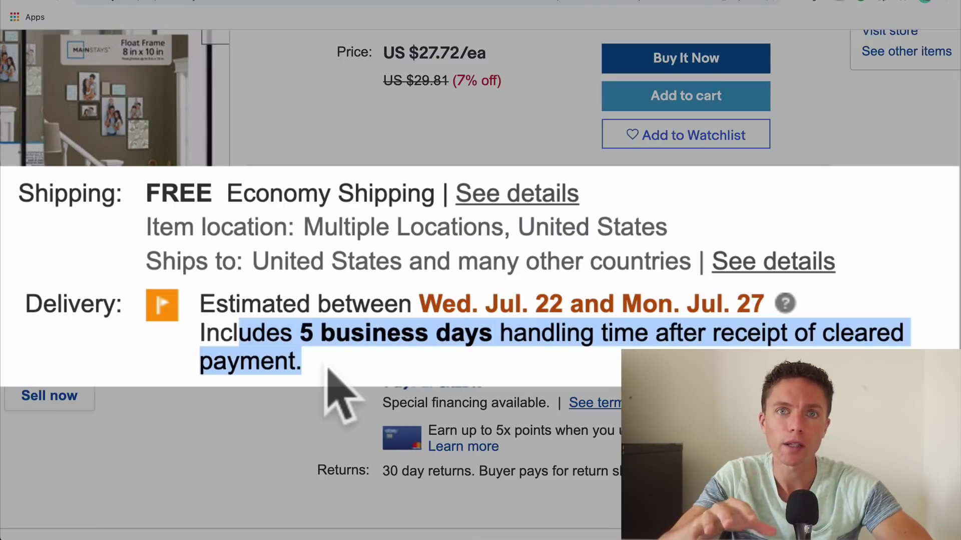
Highlight the estimated delivery dates and the item location in the listing's shipping details
left_click(288, 303)
triple_click(289, 301)
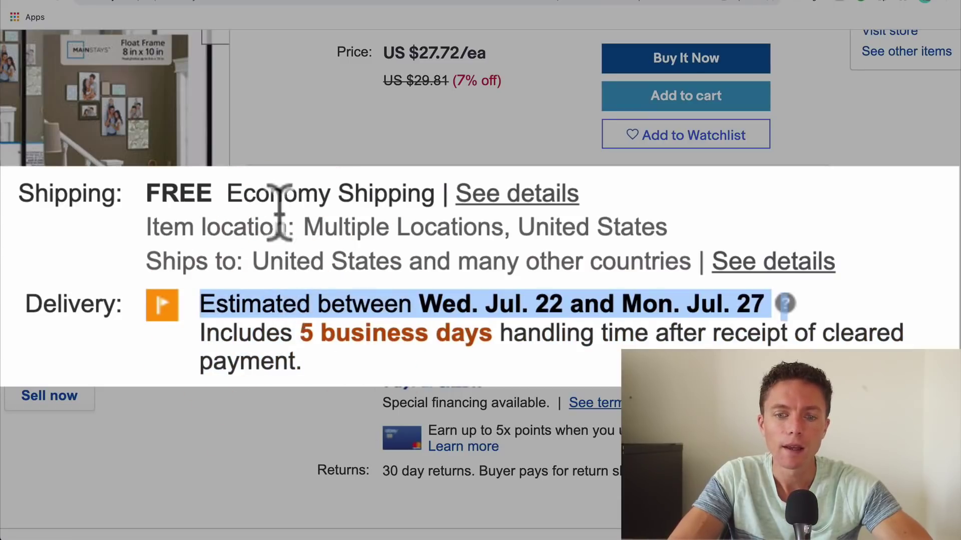
triple_click(319, 226)
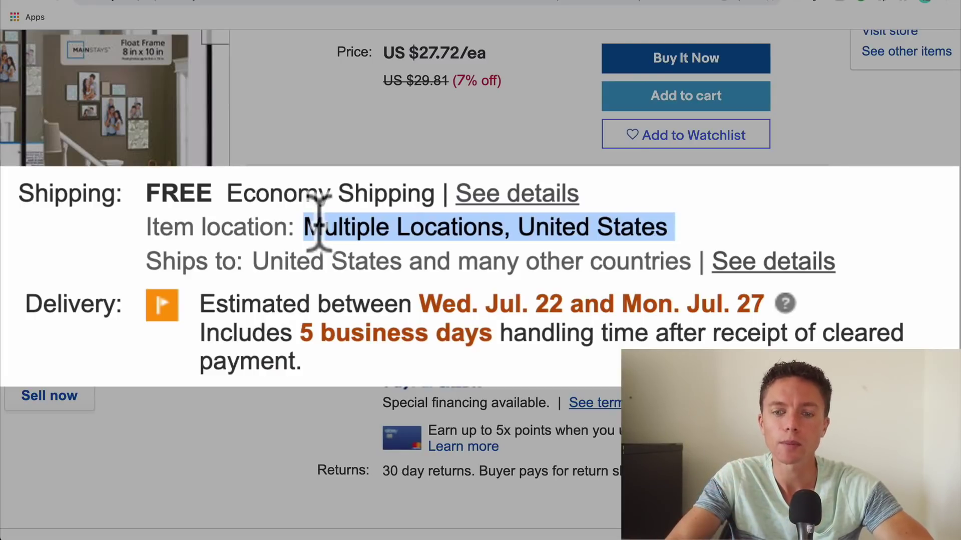
triple_click(319, 226)
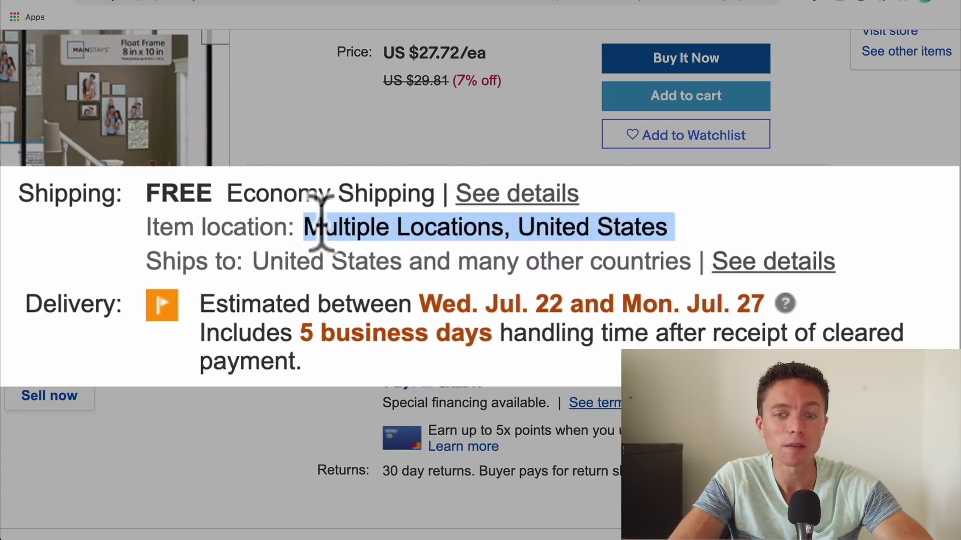
scroll(321, 223, "up", 1)
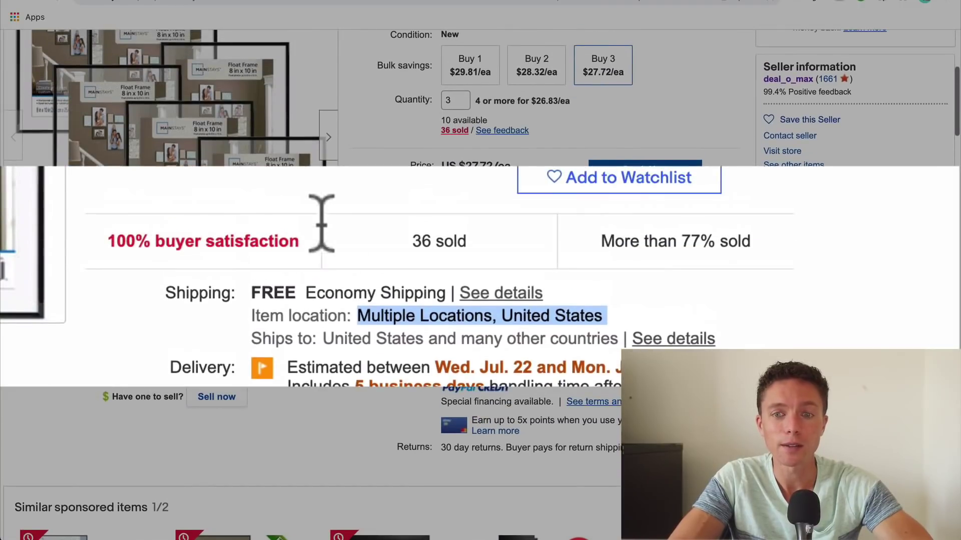
Examine the listing's sponsored items, item specifics, store banner and Features section
scroll(333, 306, "down", 7)
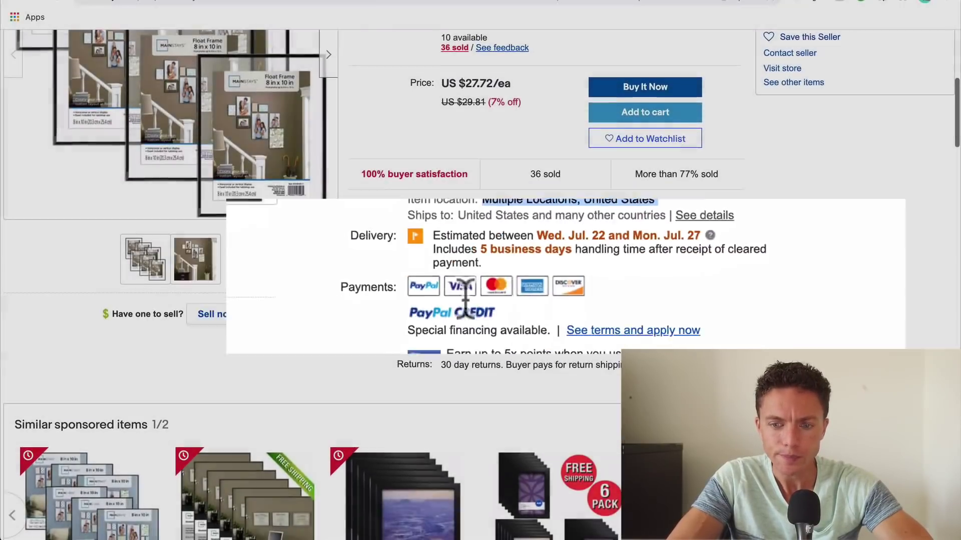
scroll(484, 299, "down", 13)
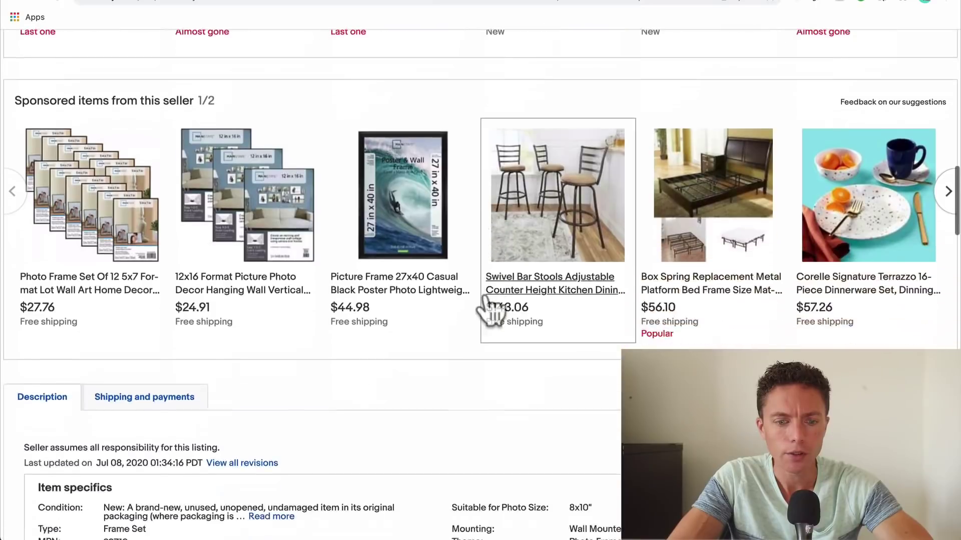
scroll(492, 308, "down", 4)
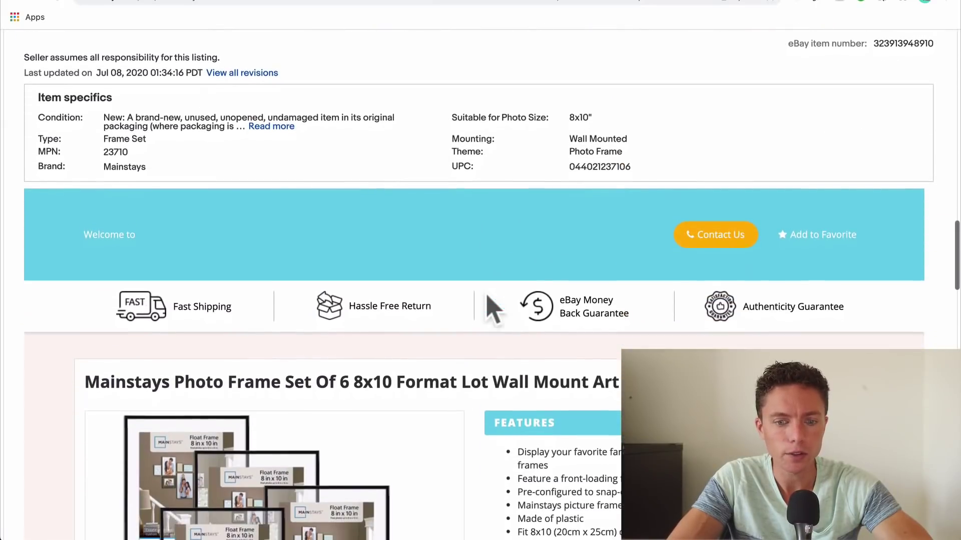
scroll(491, 306, "down", 2)
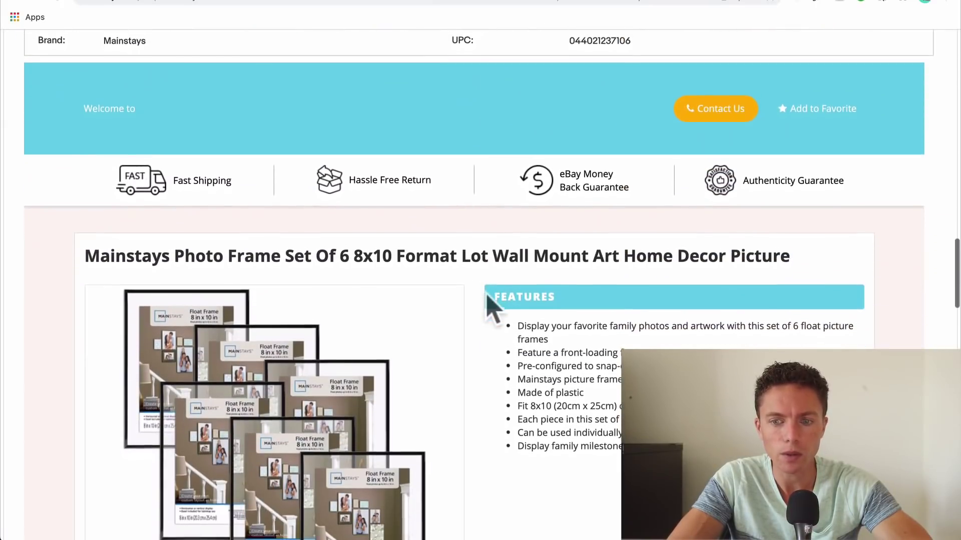
scroll(493, 307, "down", 2)
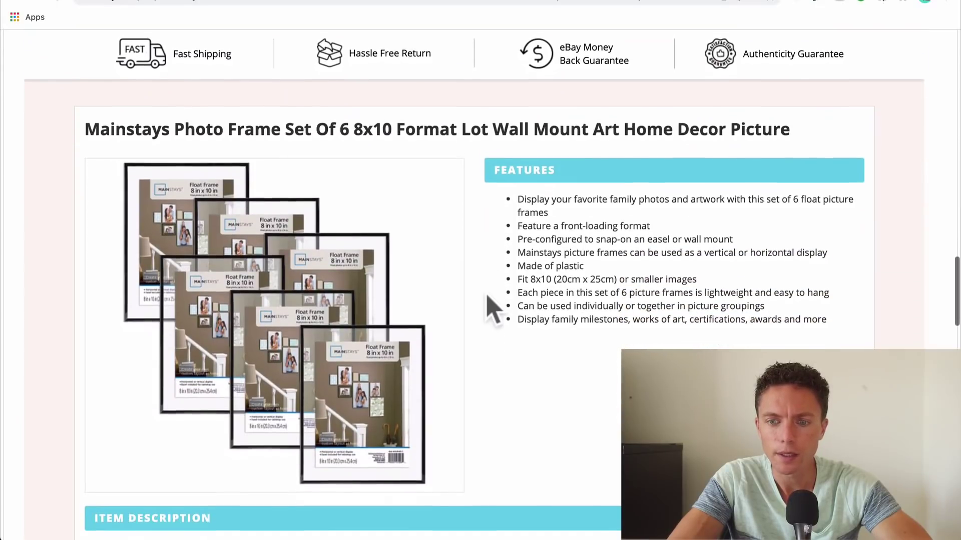
scroll(552, 270, "down", 1)
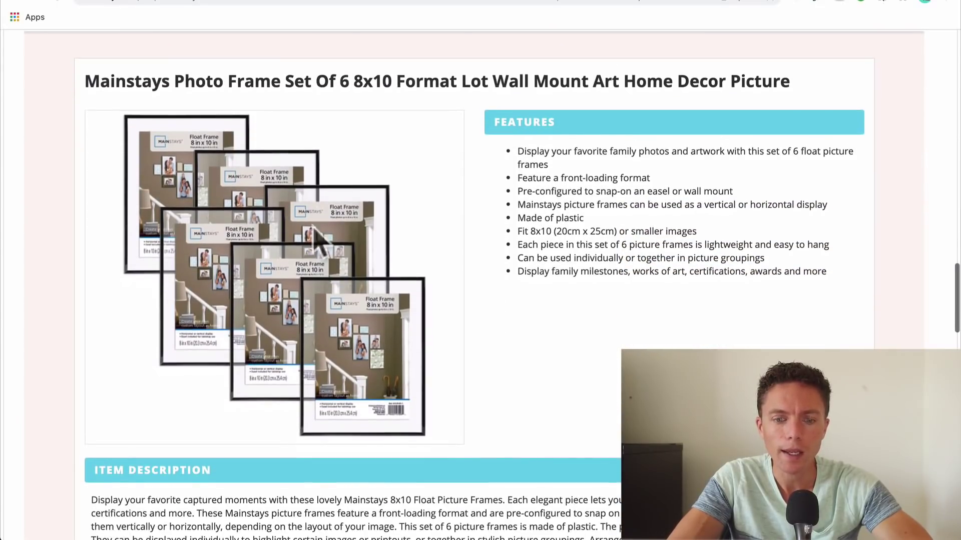
scroll(488, 315, "down", 3)
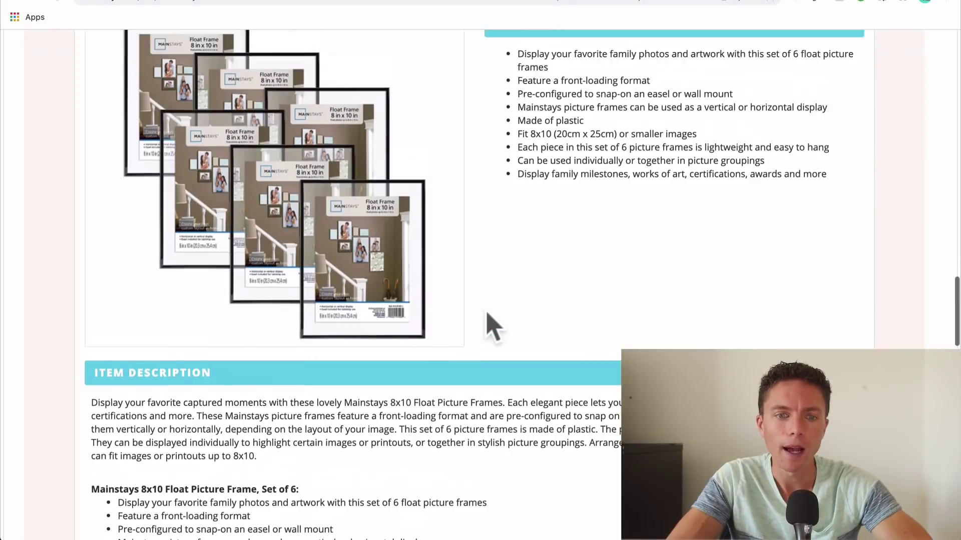
scroll(488, 315, "up", 4)
scroll(461, 215, "up", 3)
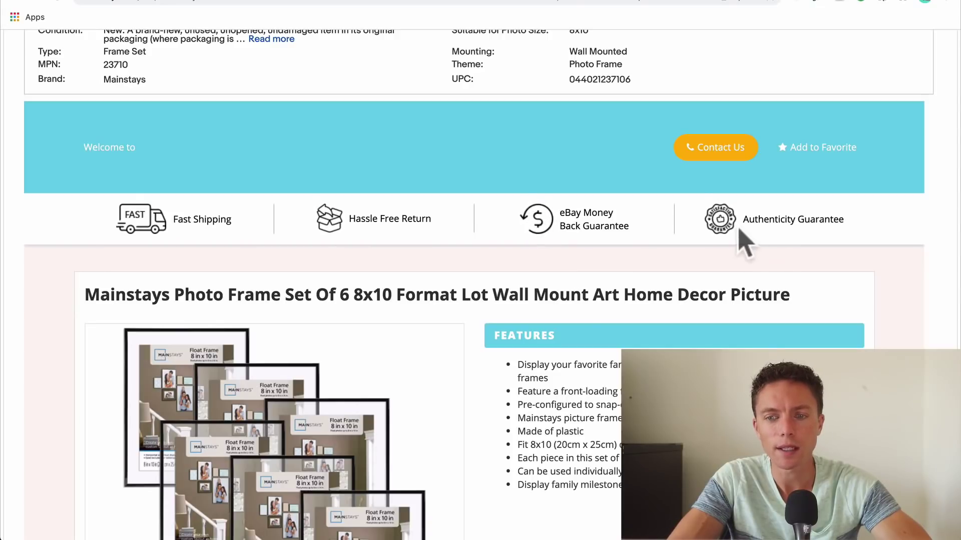
Read through the item description and highlight the seller's About Us text
scroll(598, 435, "down", 7)
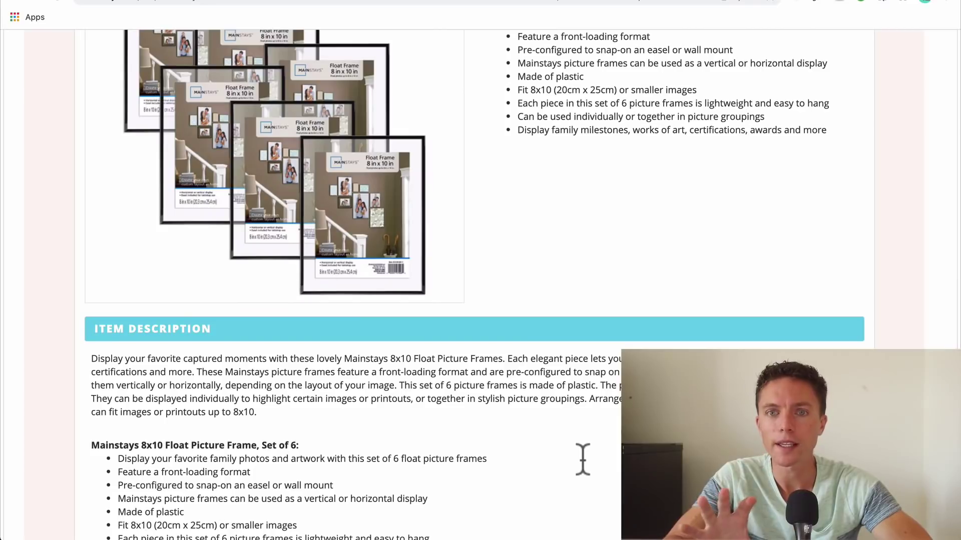
scroll(583, 459, "down", 2)
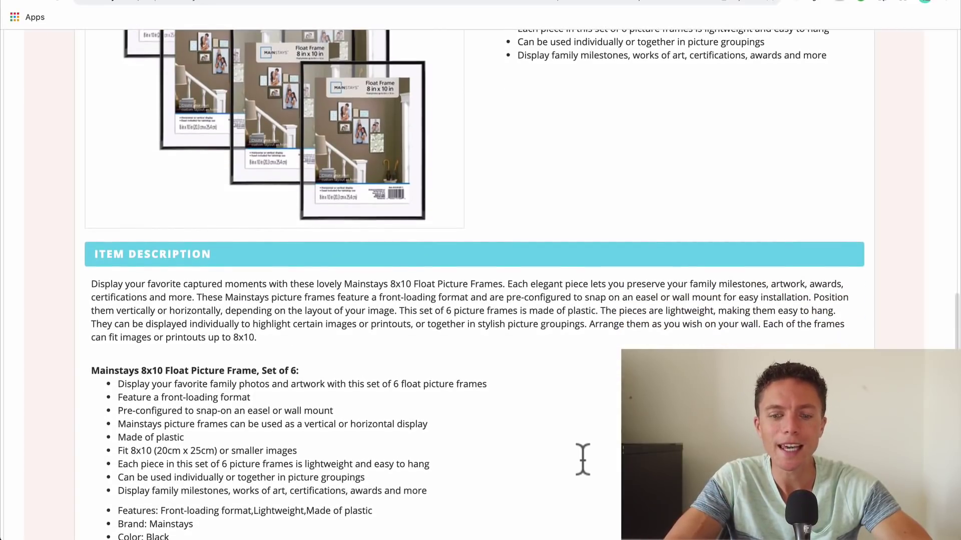
scroll(583, 459, "down", 3)
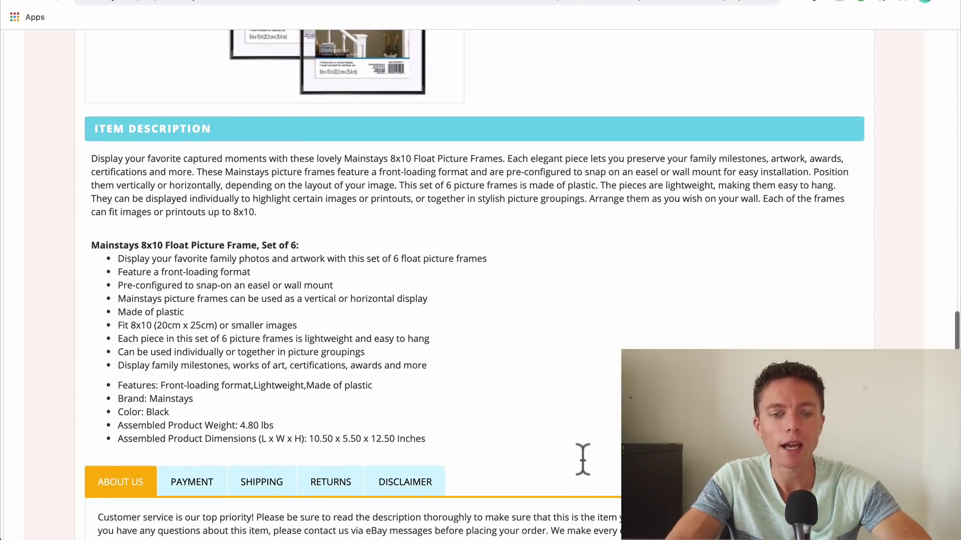
scroll(582, 460, "down", 1)
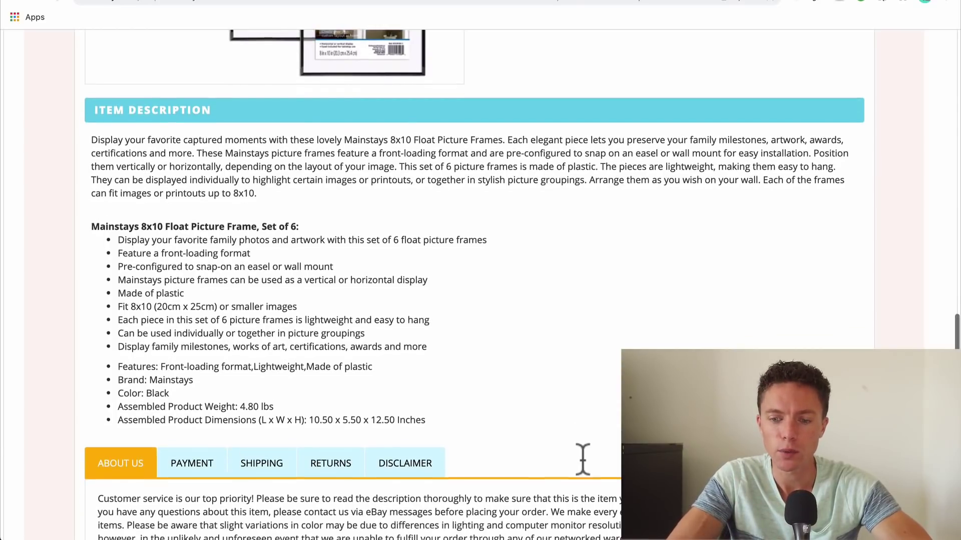
scroll(583, 459, "down", 5)
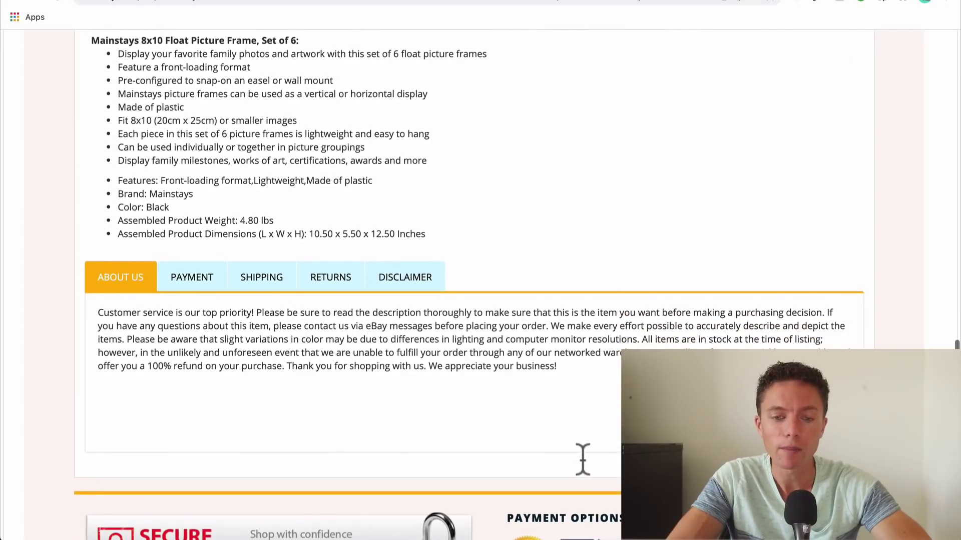
scroll(582, 457, "up", 2)
triple_click(570, 420)
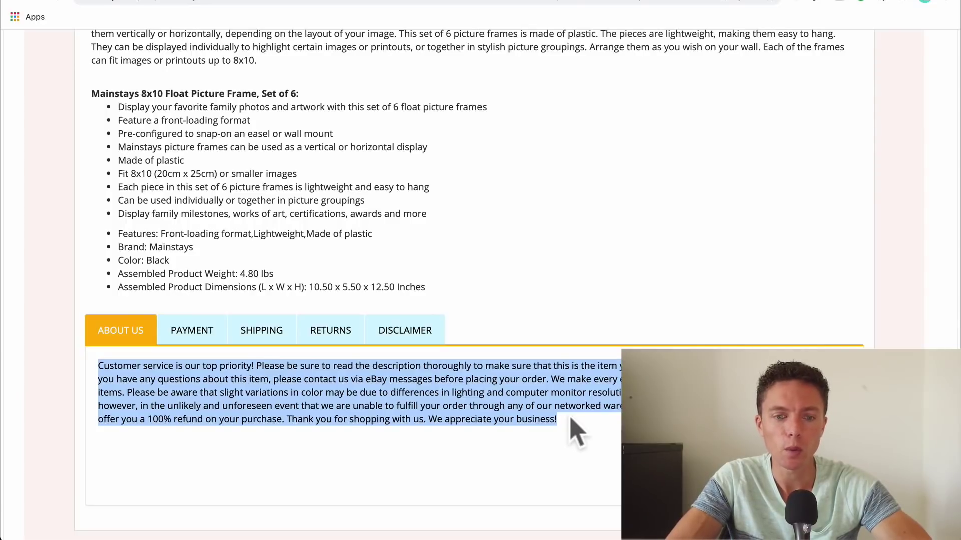
Check the listing template's footer and the Ratings and Reviews section, and return to the store banner
scroll(576, 431, "down", 5)
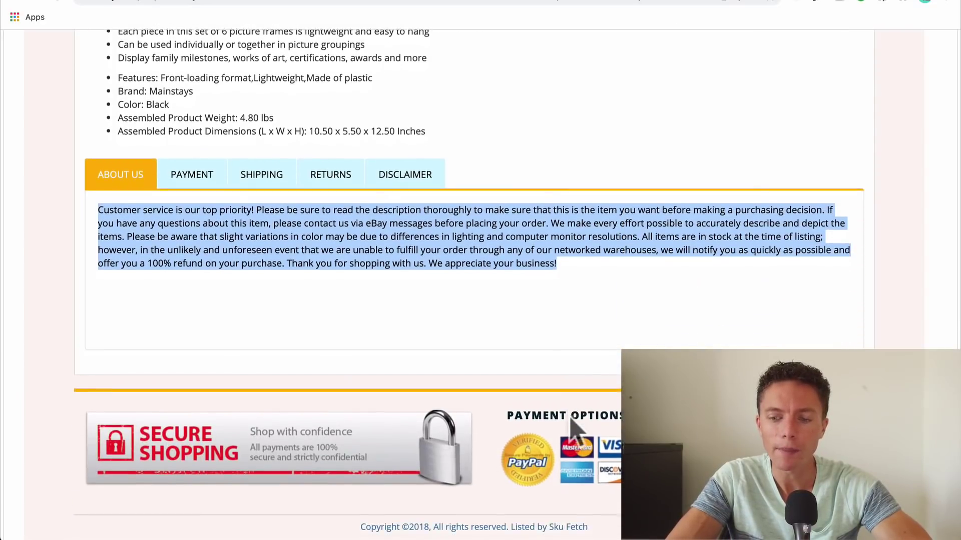
scroll(571, 421, "down", 4)
scroll(576, 432, "down", 10)
scroll(576, 431, "down", 15)
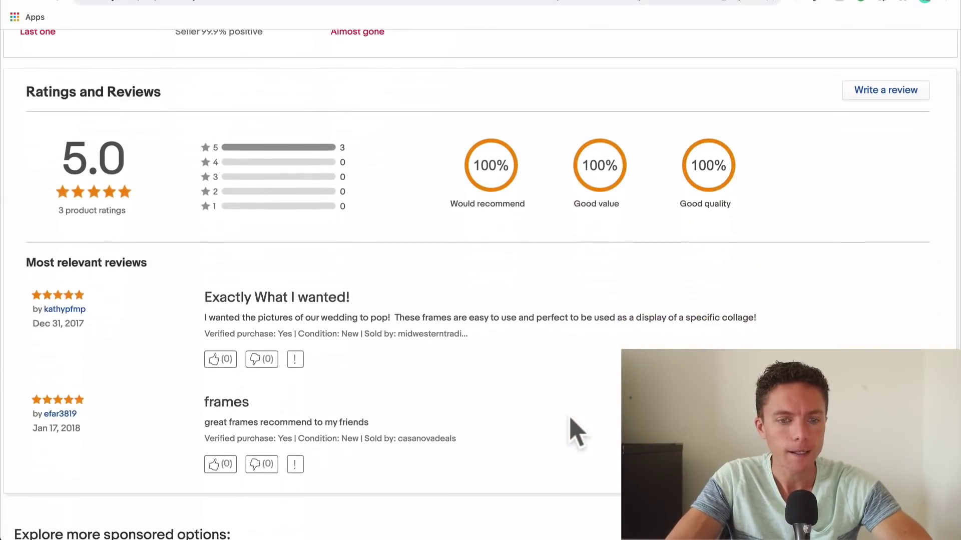
scroll(576, 432, "down", 6)
scroll(575, 431, "up", 20)
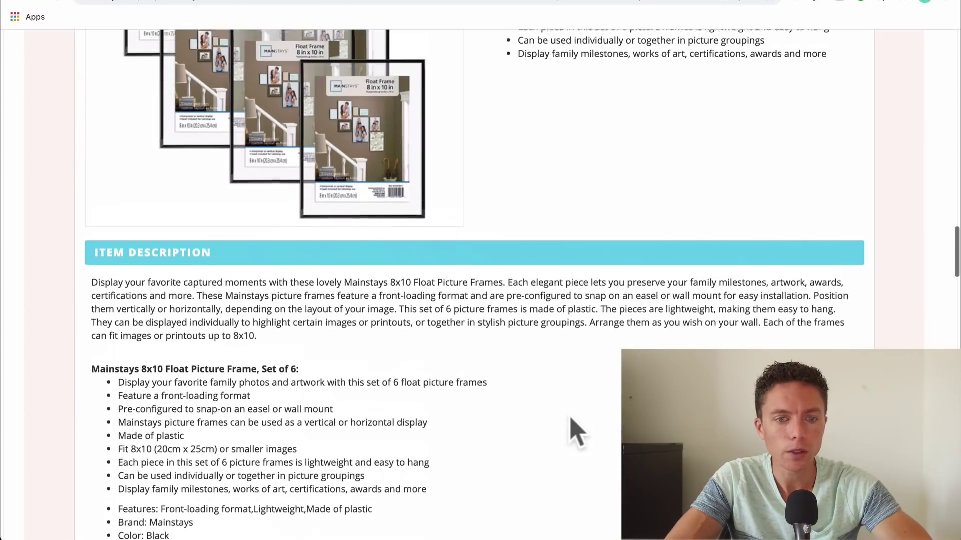
scroll(576, 432, "up", 17)
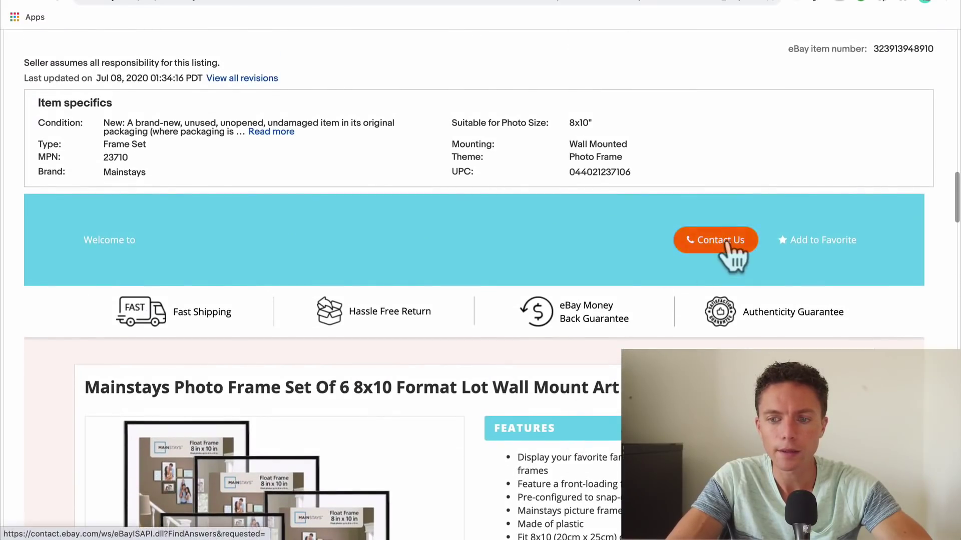
Try to open the seller's Contact Us page from the store banner, and return to the listing's item specifics
left_click(727, 242)
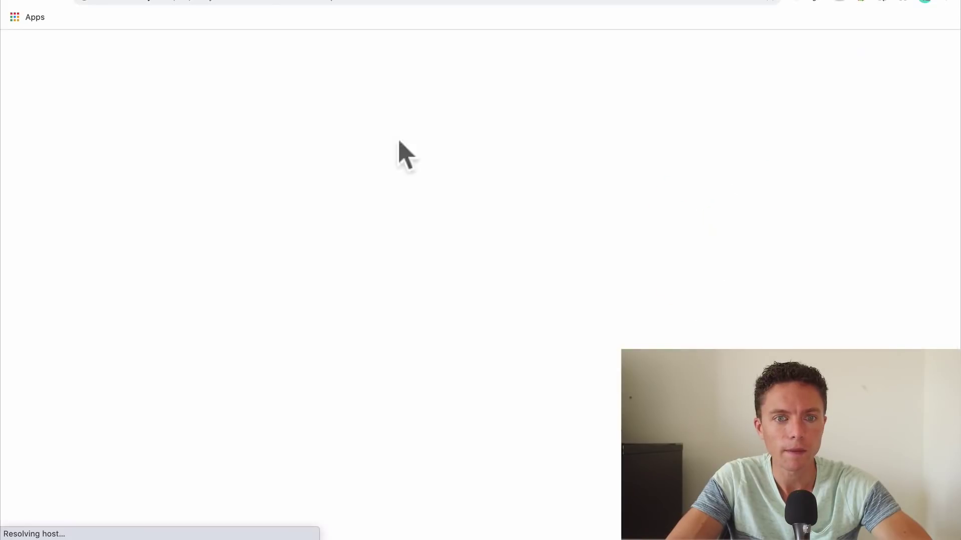
key("alt+Left")
scroll(456, 227, "up", 2)
scroll(203, 282, "up", 1)
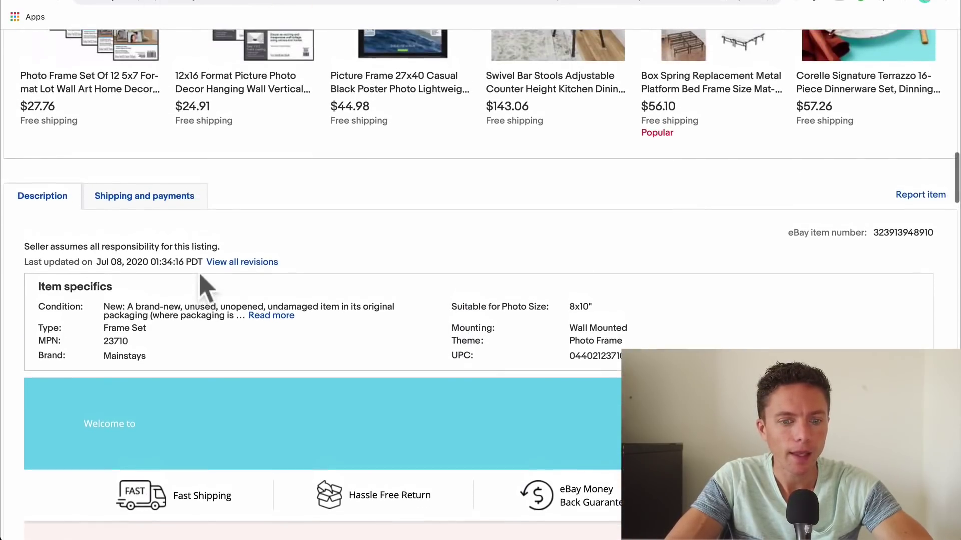
Expand the full condition text in the listing's item specifics and highlight the whole condition description
left_click(271, 316)
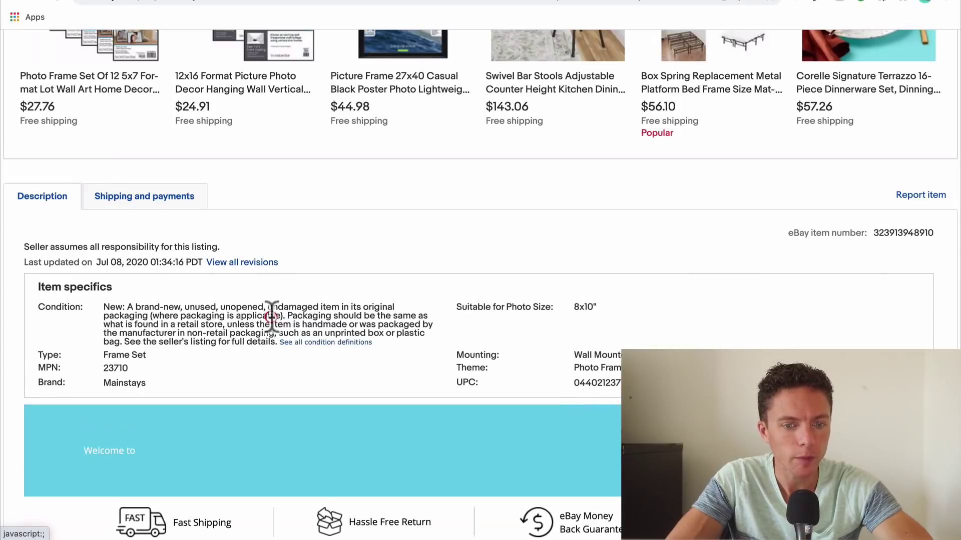
left_click_drag(178, 324, 199, 351)
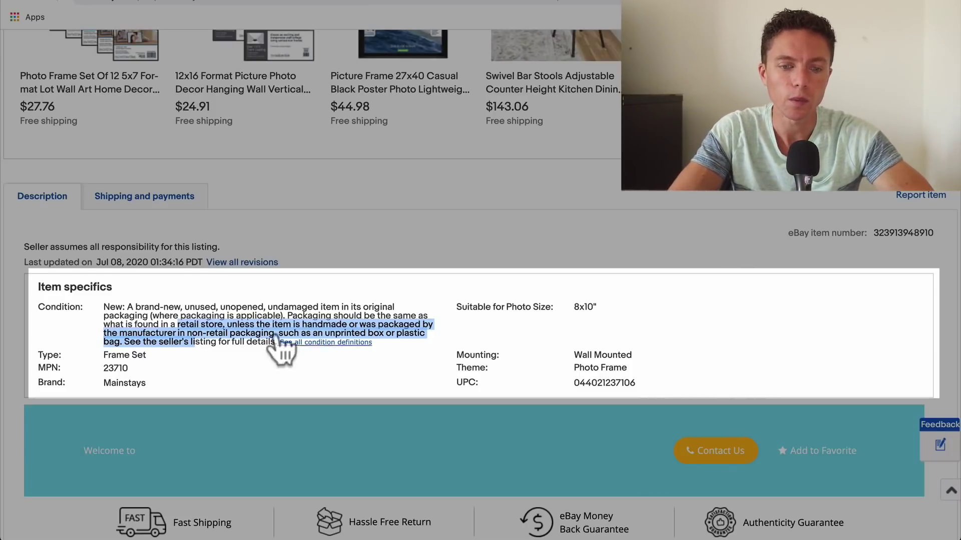
triple_click(242, 324)
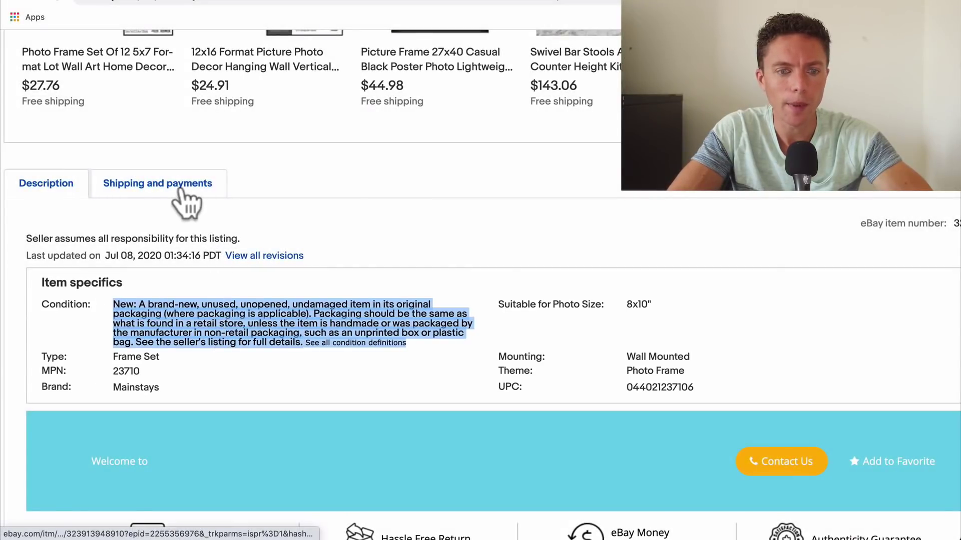
Show the listing's shipping and payments details, down to the Shipping and handling section
left_click(181, 191)
scroll(323, 375, "down", 2)
key("ctrl+minus")
scroll(324, 380, "down", 2)
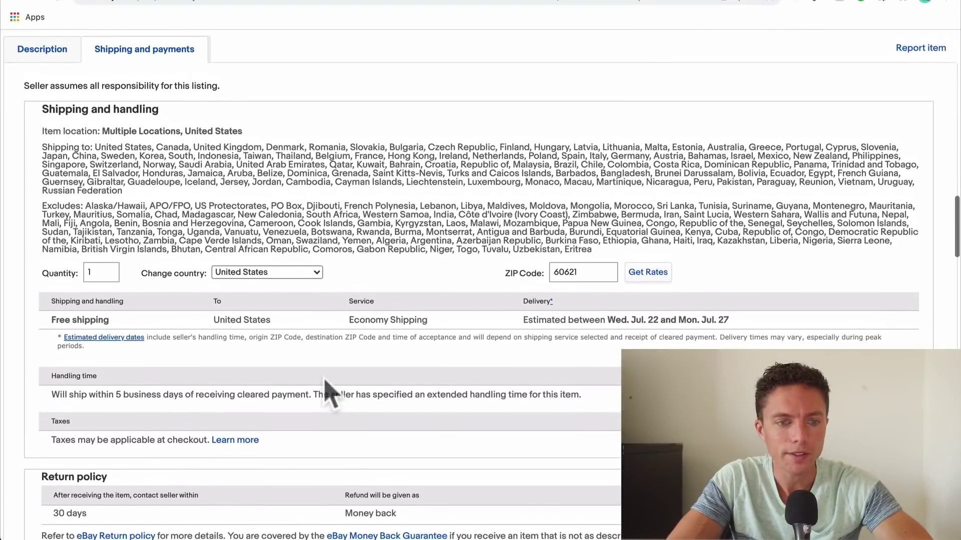
Review the countries the seller ships to and highlight the list of excluded shipping locations
scroll(325, 390, "up", 1)
left_click_drag(108, 150, 158, 245)
left_click(145, 193)
left_click(159, 247)
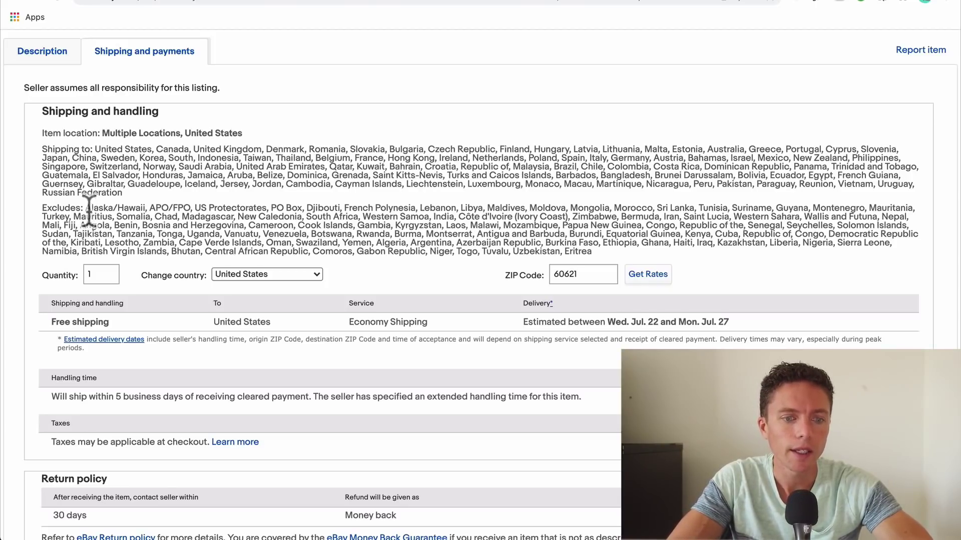
left_click_drag(86, 208, 236, 252)
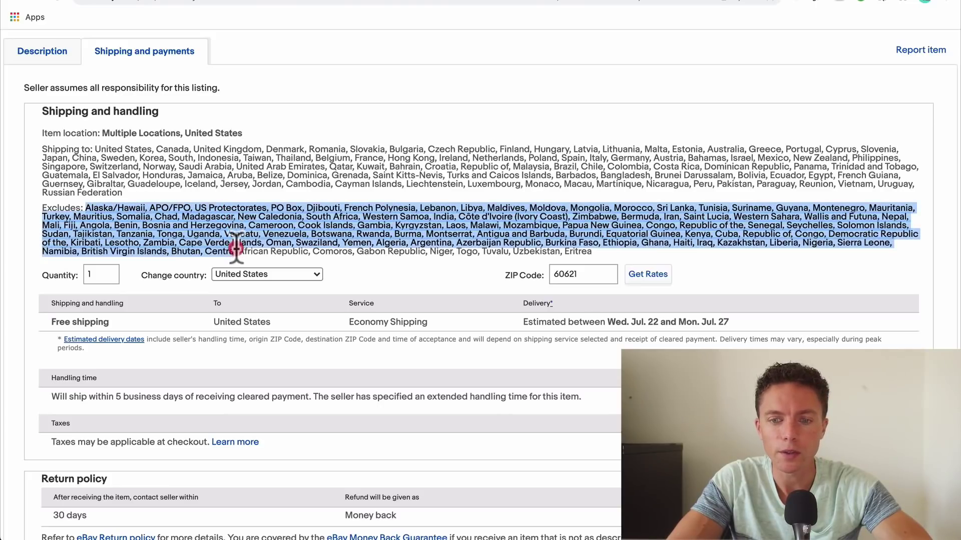
left_click(251, 241)
Check the delivery service, handling time, taxes and return policy, and highlight the return shipping terms
scroll(165, 308, "down", 3)
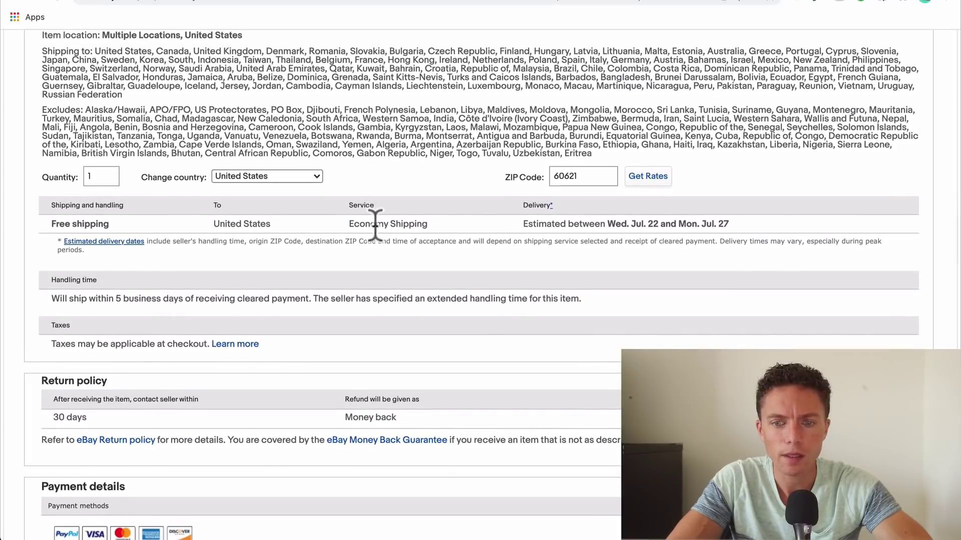
scroll(400, 336, "down", 1)
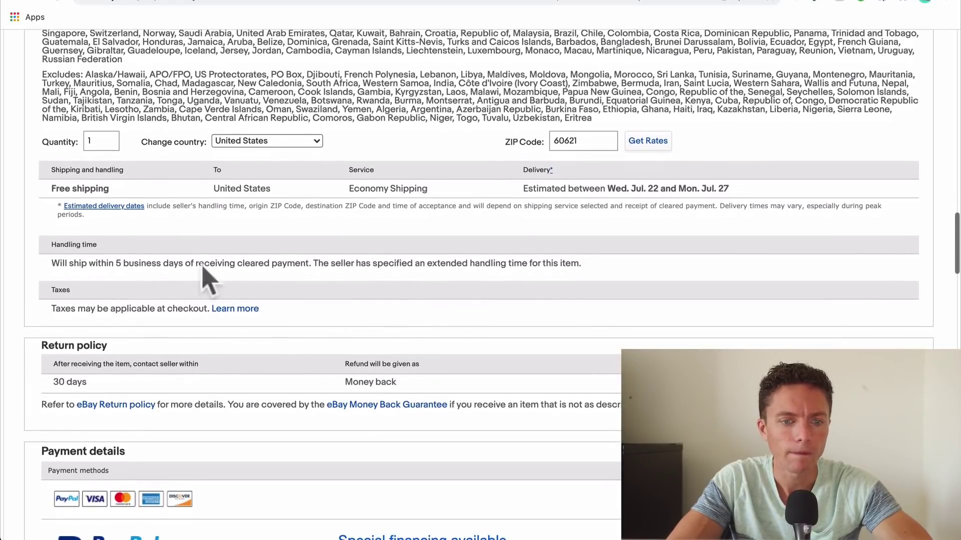
scroll(160, 311, "down", 1)
left_click_drag(109, 272, 131, 273)
scroll(177, 364, "down", 1)
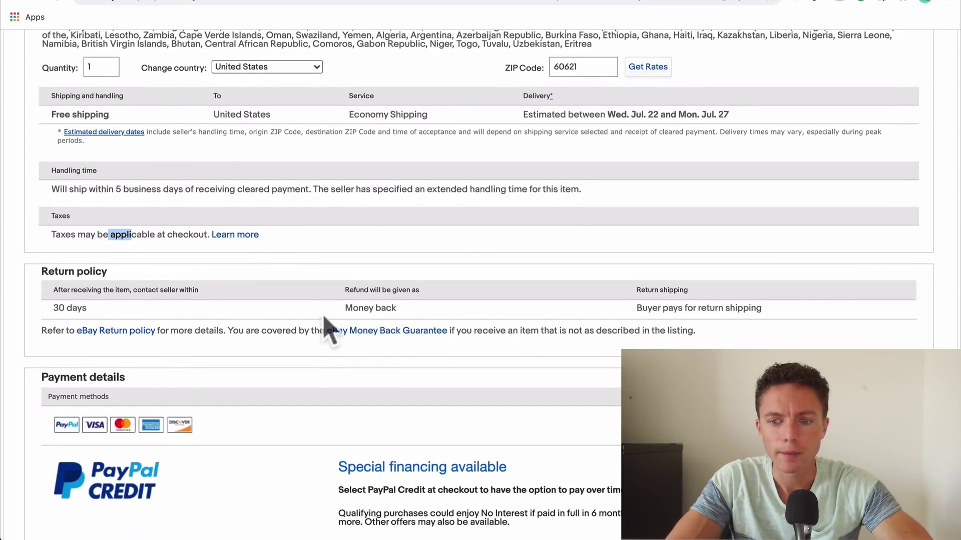
left_click(671, 306)
left_click_drag(672, 305, 742, 305)
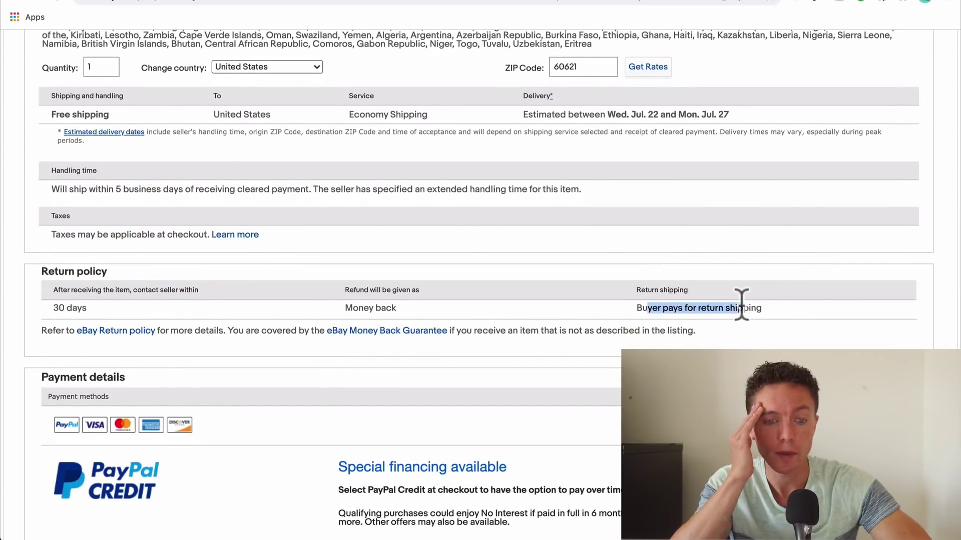